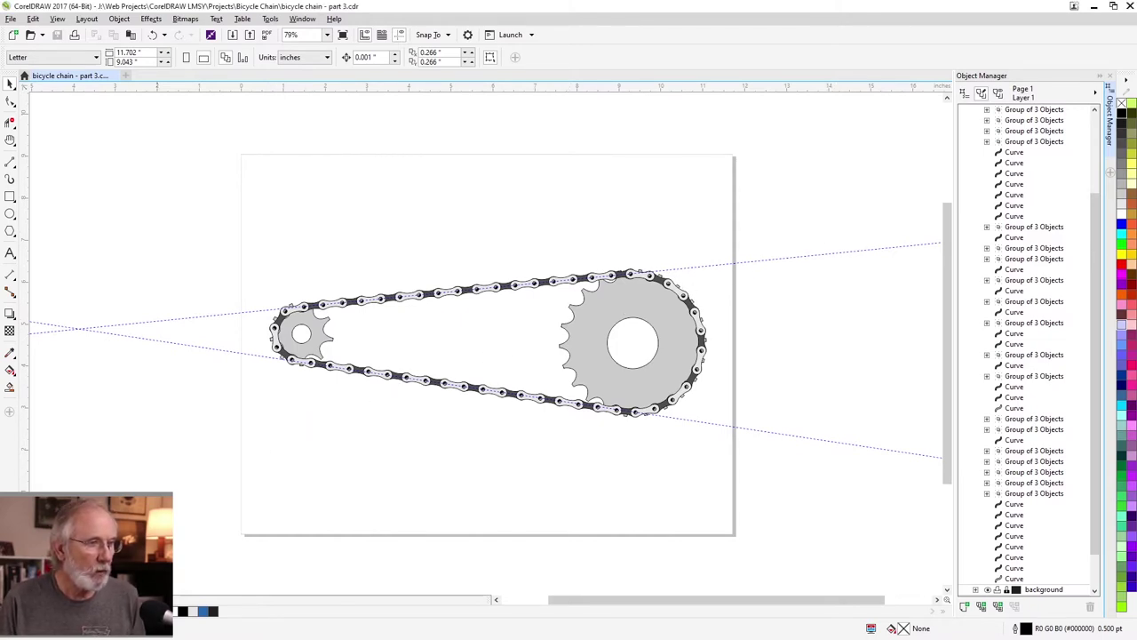
Duplicate Page 1 as a new Page 2 after it, copying its layers and contents.
{"action": "right_click", "coordinate": [133, 610]}
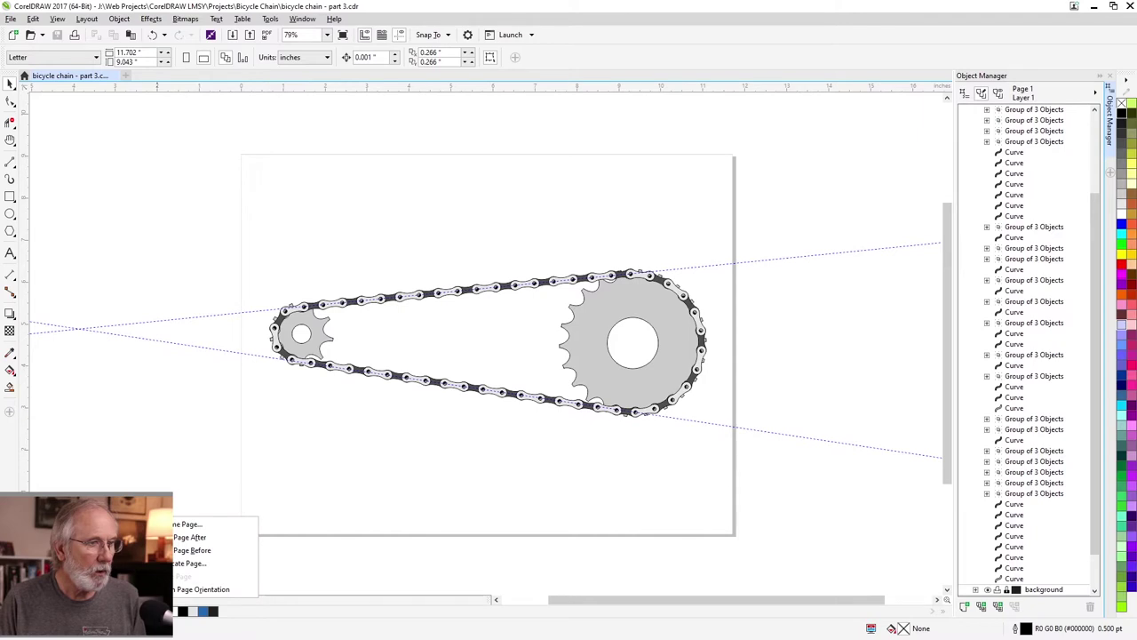
{"action": "left_click", "coordinate": [191, 563]}
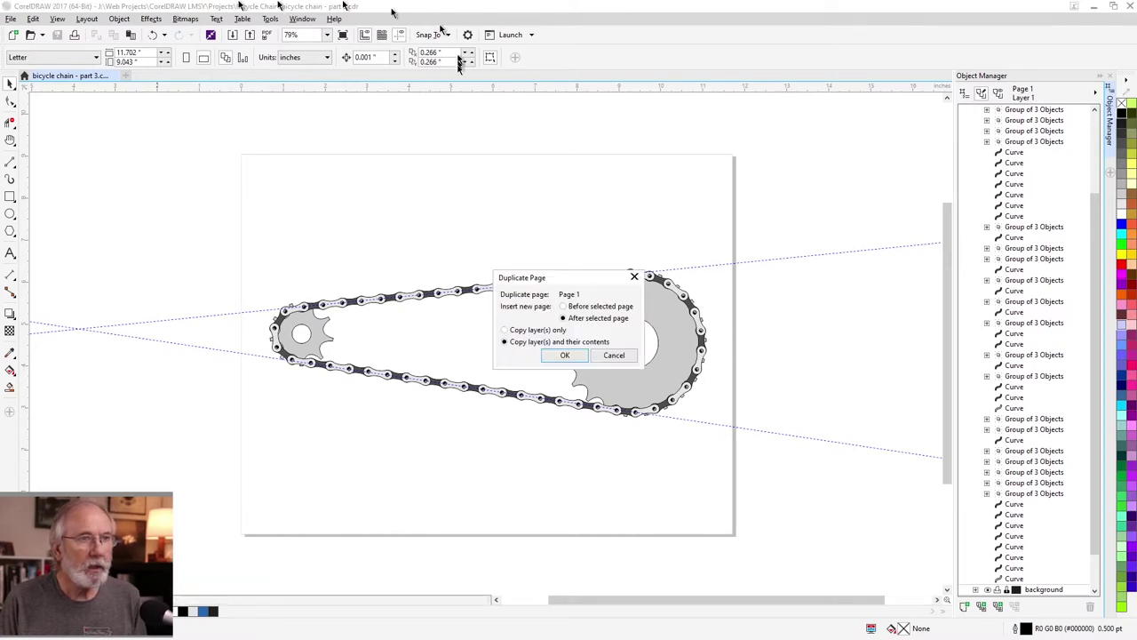
{"action": "left_click", "coordinate": [563, 354]}
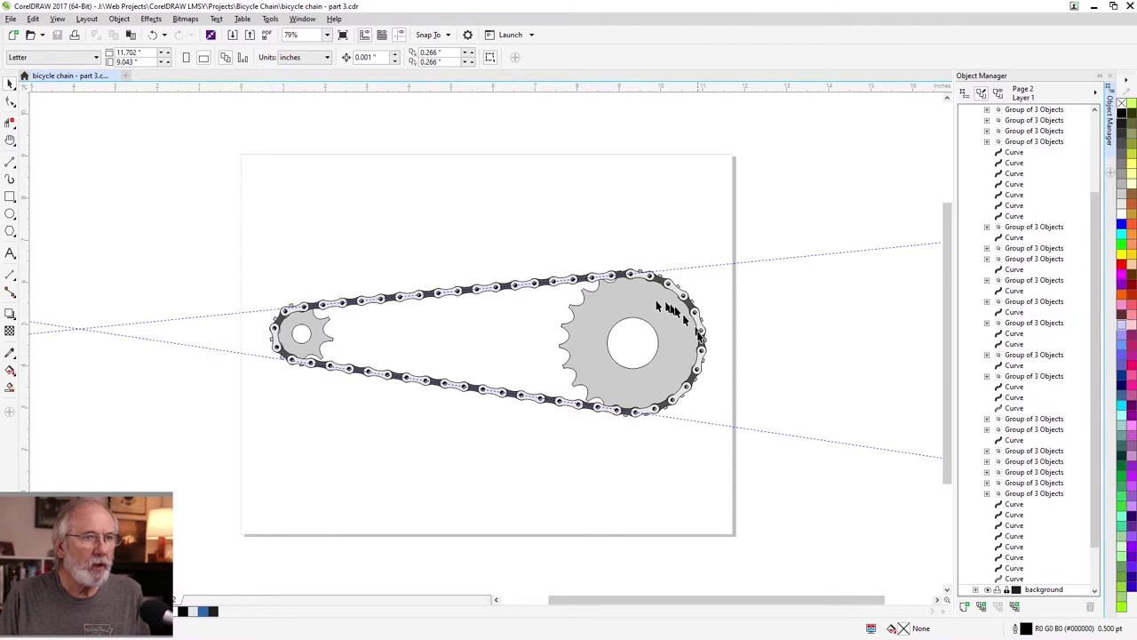
Group the upper run of chain links into a 16-object group.
{"action": "left_click", "coordinate": [606, 272]}
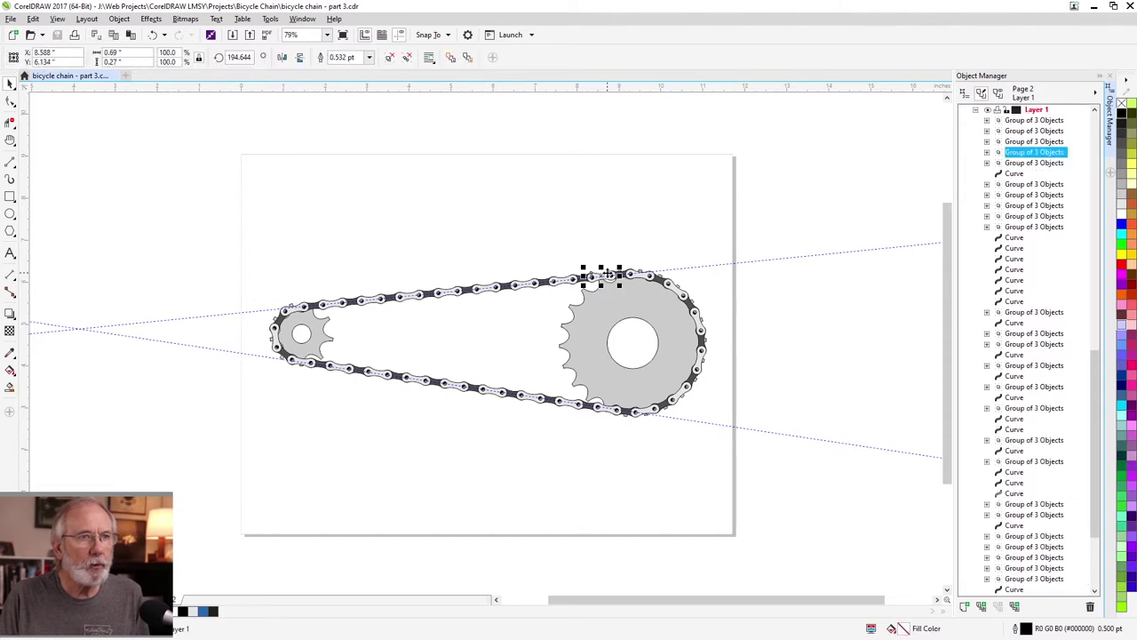
{"action": "left_click", "coordinate": [540, 255]}
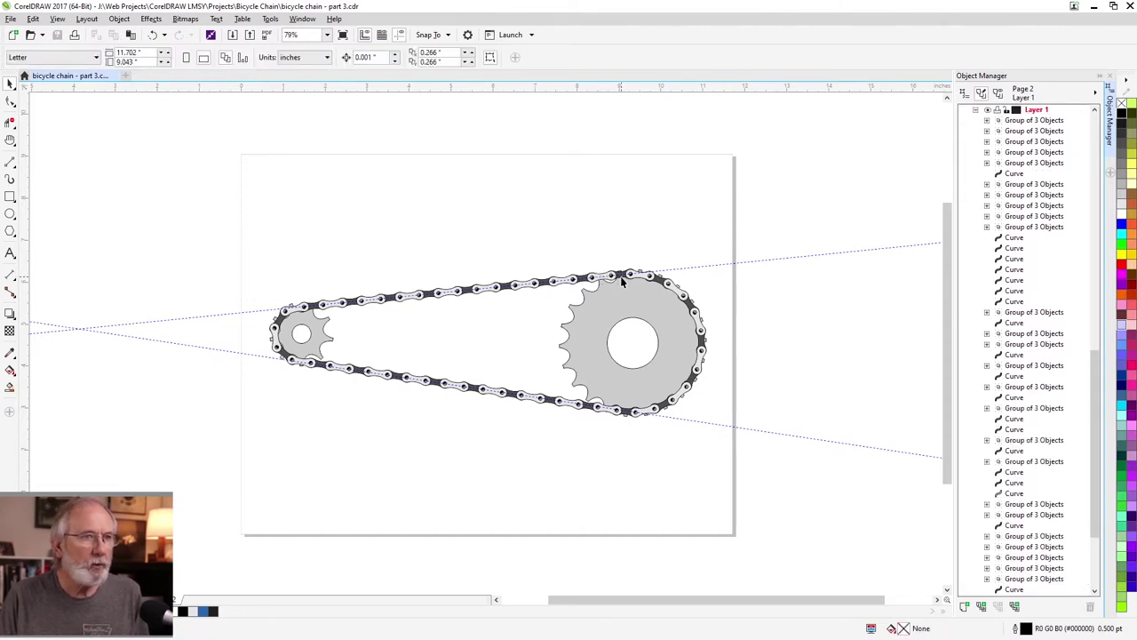
{"action": "left_click", "coordinate": [622, 280]}
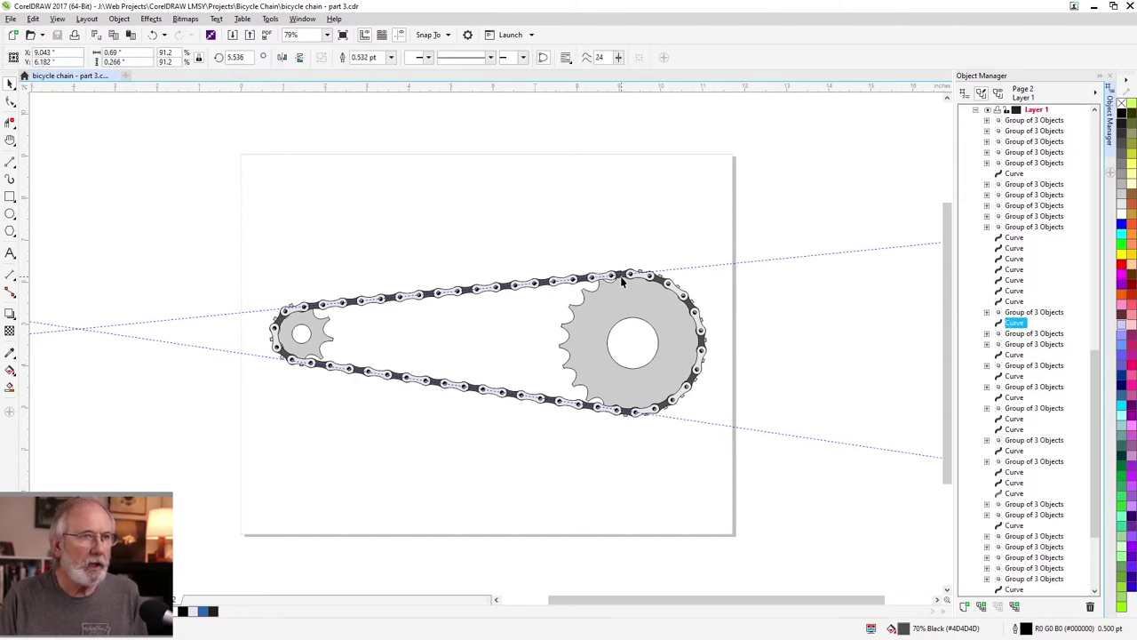
{"action": "left_click", "coordinate": [537, 241]}
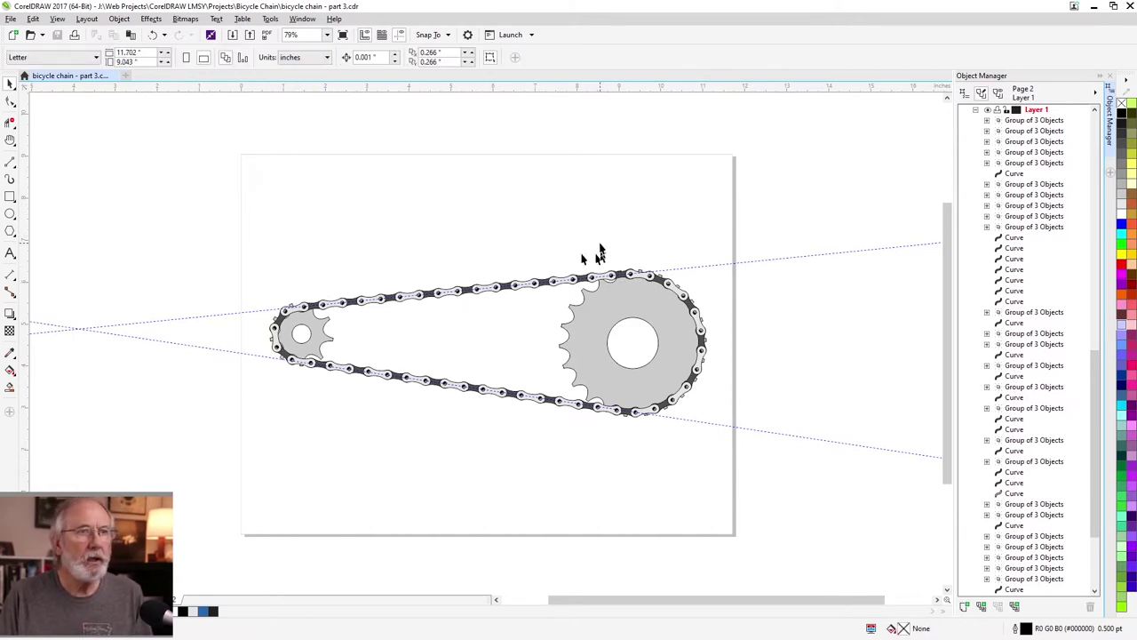
{"action": "left_click_drag", "start_coordinate": [621, 242], "coordinate": [294, 315]}
{"action": "key", "text": "ctrl+g"}
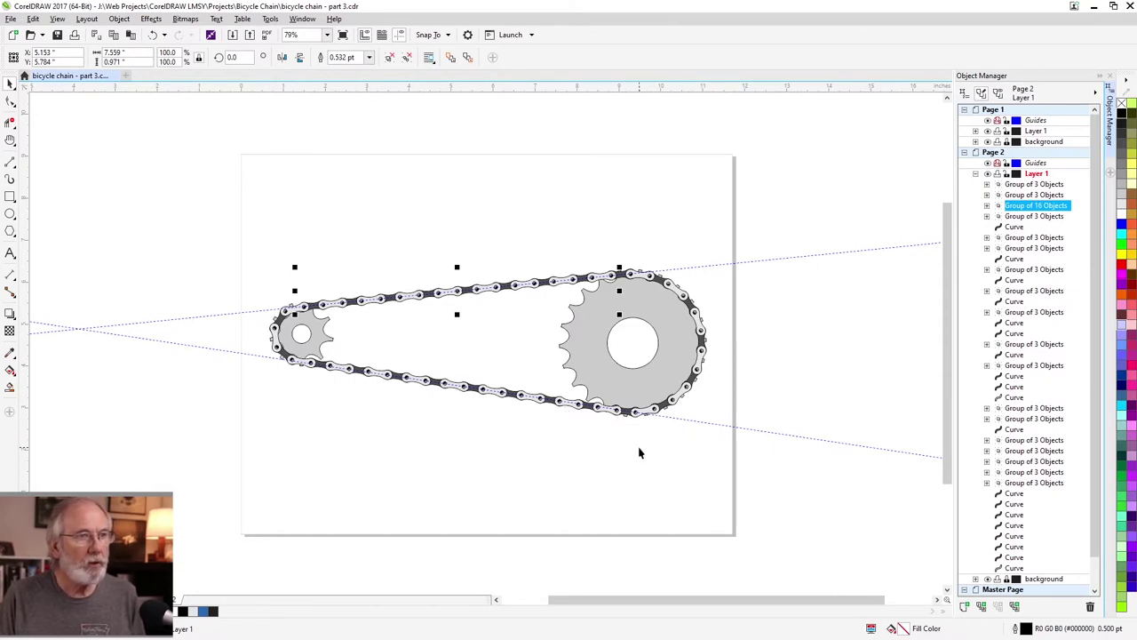
Group the lower run of chain links into a 17-object group.
{"action": "left_click_drag", "start_coordinate": [632, 446], "coordinate": [283, 347]}
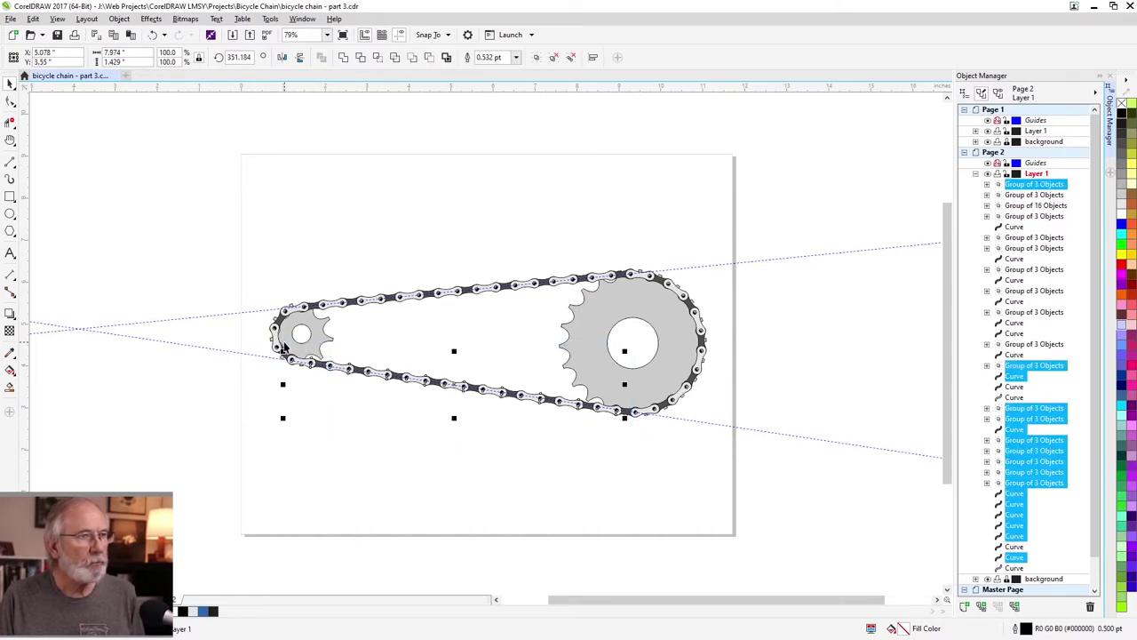
{"action": "key", "text": "ctrl+g"}
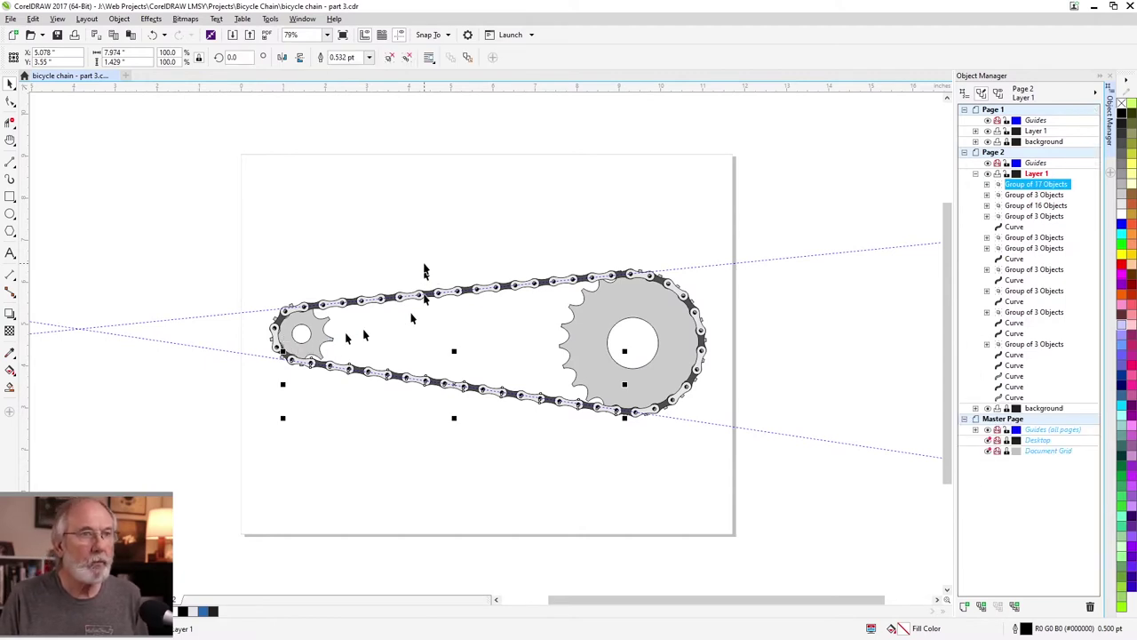
{"action": "left_click", "coordinate": [425, 268]}
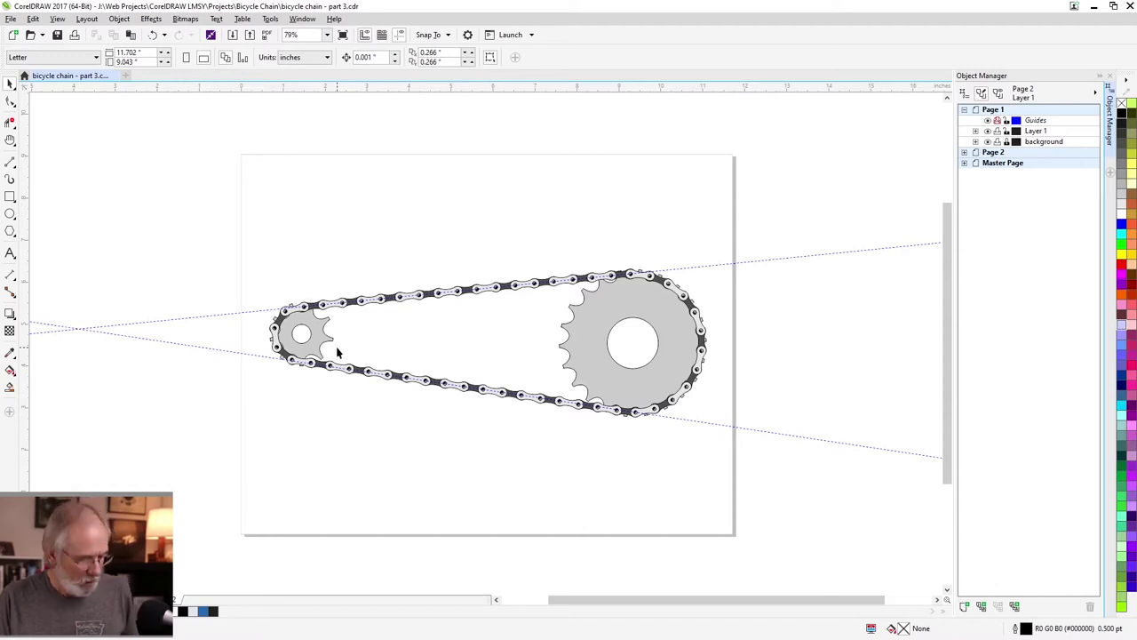
Slide the 16-object upper chain group slightly along its path toward the large sprocket.
{"action": "key", "text": "z"}
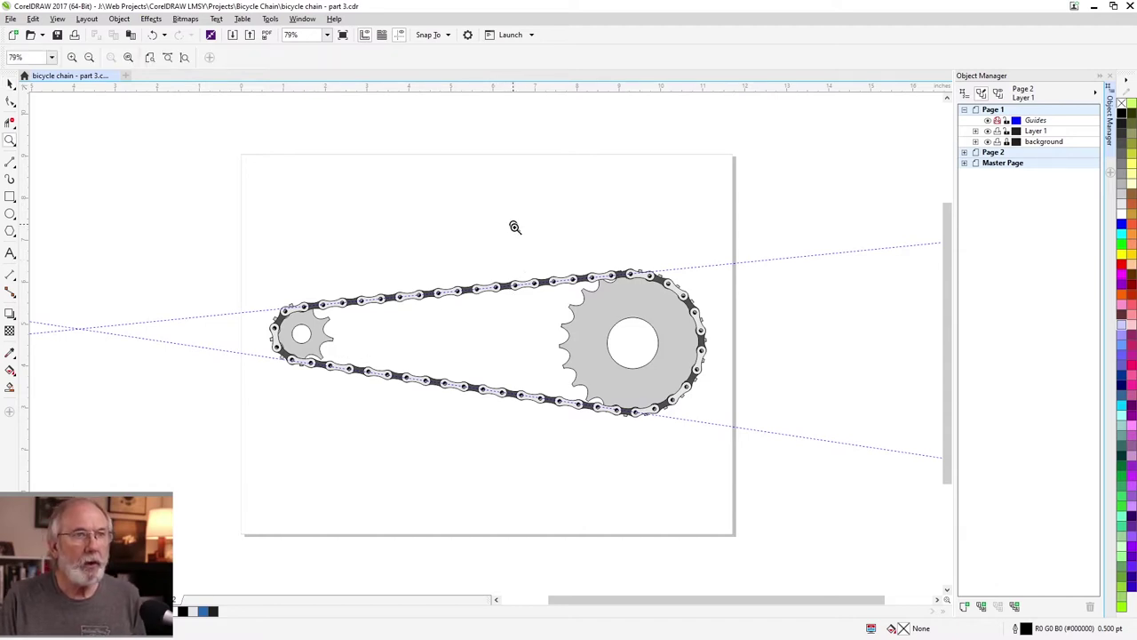
{"action": "left_click_drag", "start_coordinate": [514, 228], "coordinate": [675, 410]}
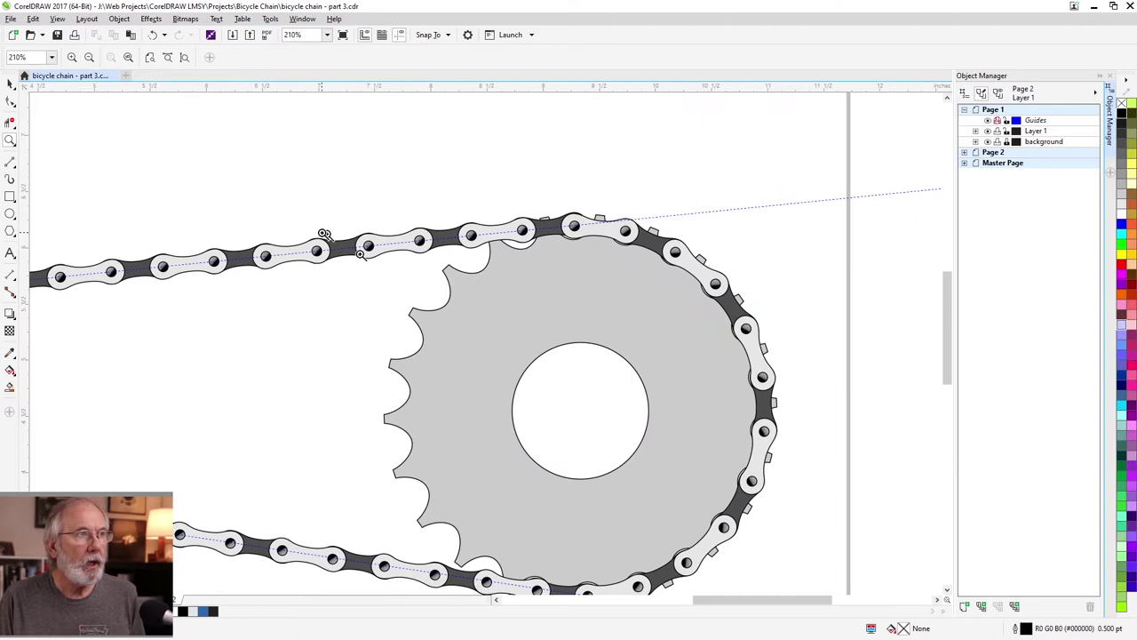
{"action": "key", "text": "space"}
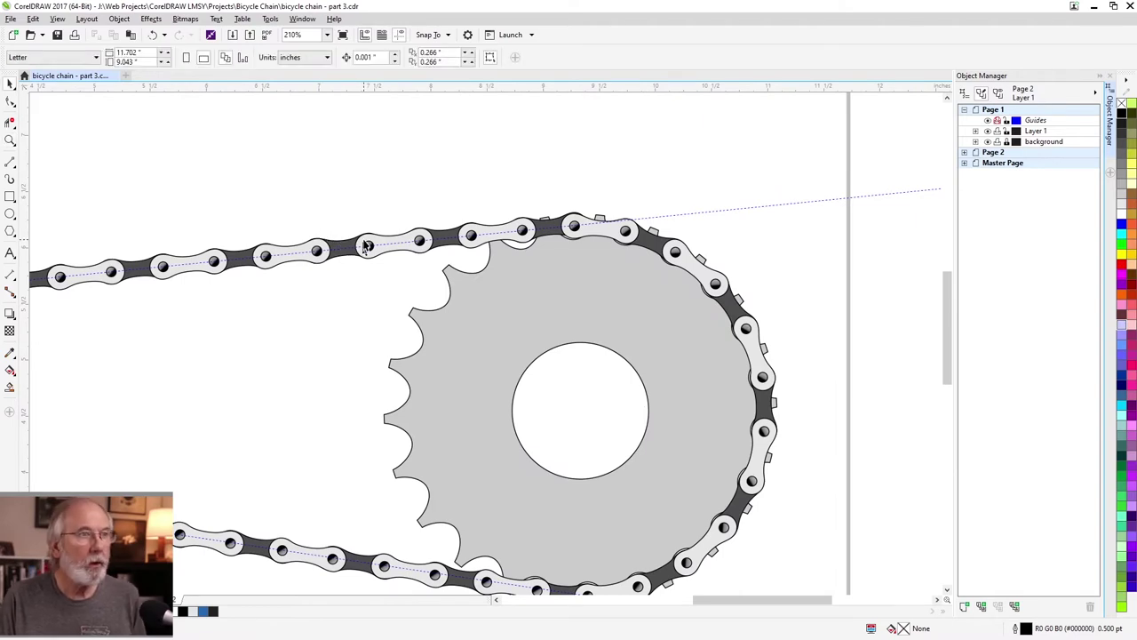
{"action": "left_click", "coordinate": [364, 242]}
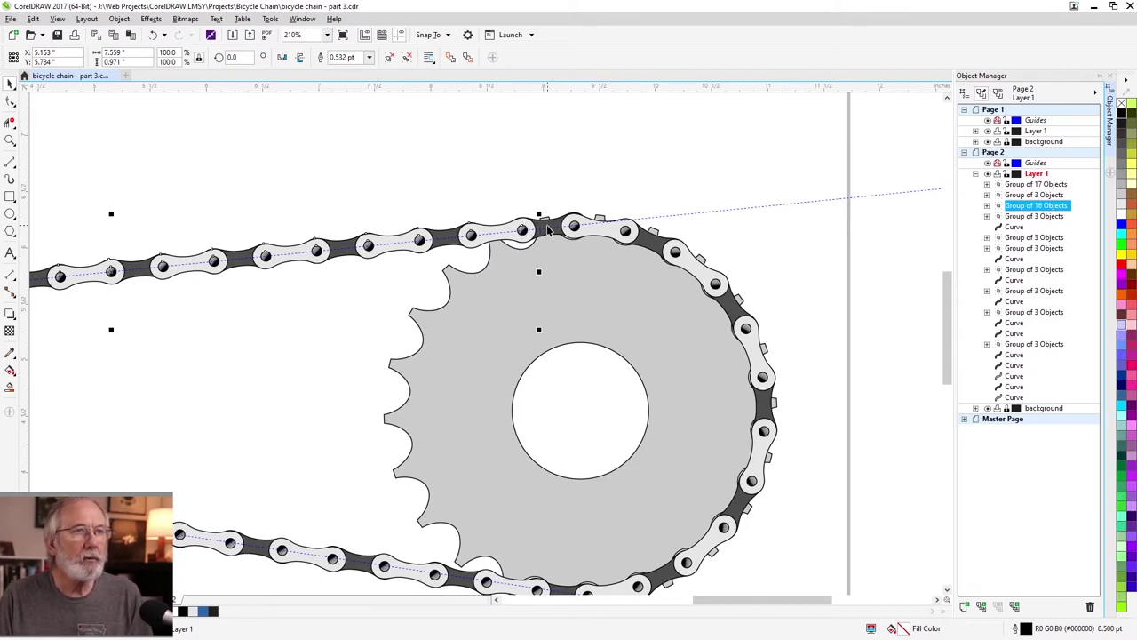
{"action": "left_click", "coordinate": [466, 232]}
{"action": "left_click_drag", "start_coordinate": [465, 232], "coordinate": [492, 230]}
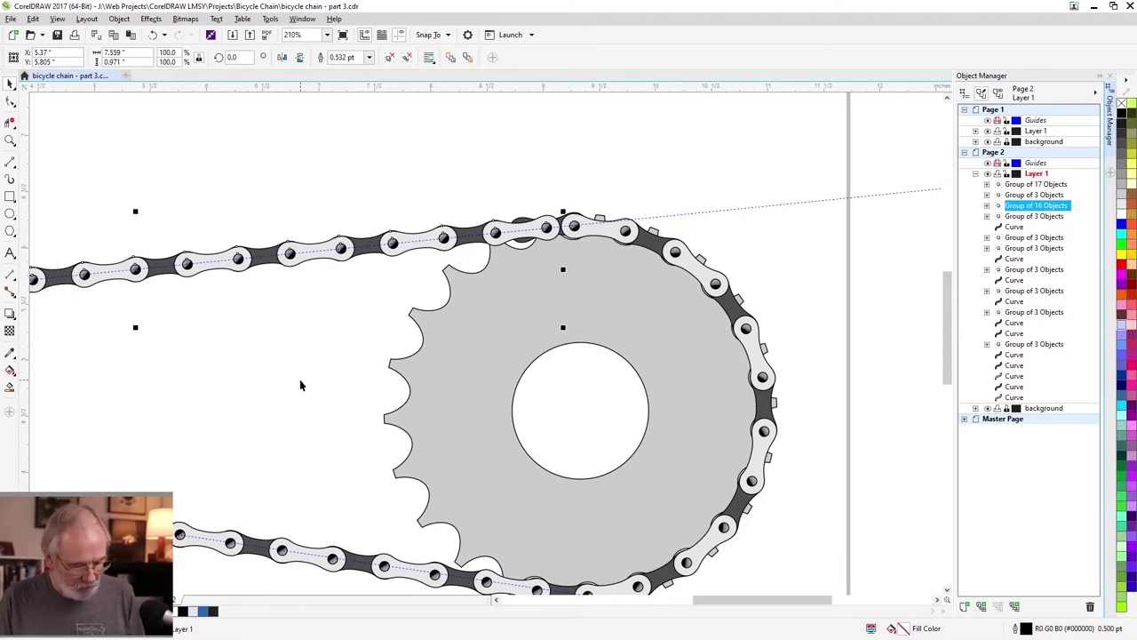
{"action": "key", "text": "h"}
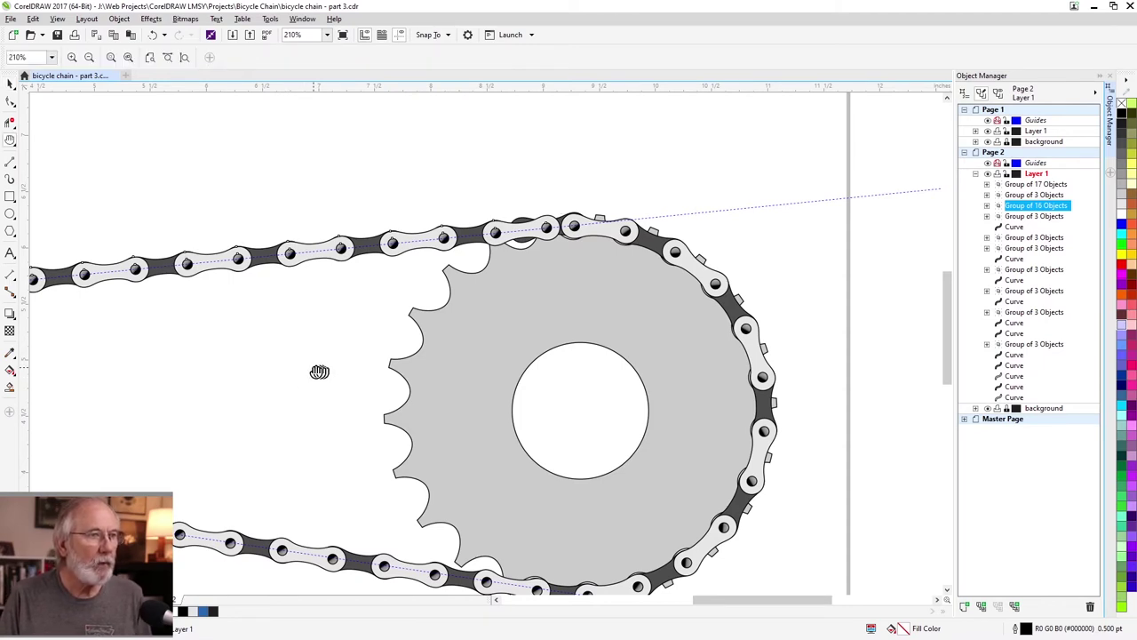
{"action": "left_click_drag", "start_coordinate": [69, 388], "coordinate": [665, 394]}
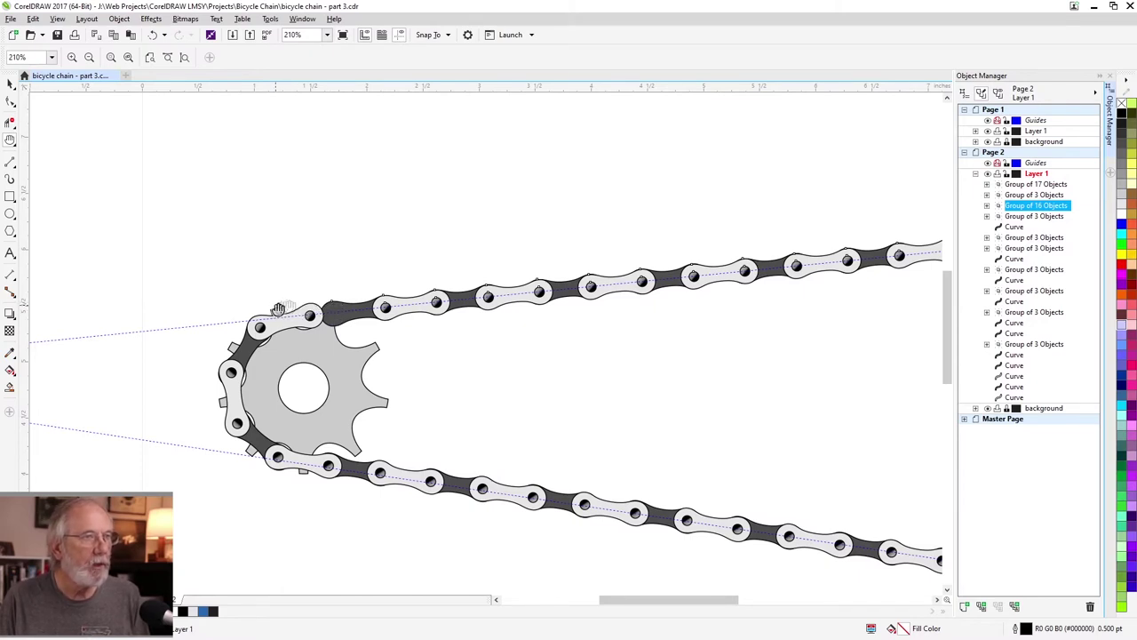
{"action": "key", "text": "space"}
Select the small sprocket with its wrapped chain and enter a -360/18 rotation angle.
{"action": "left_click", "coordinate": [198, 289]}
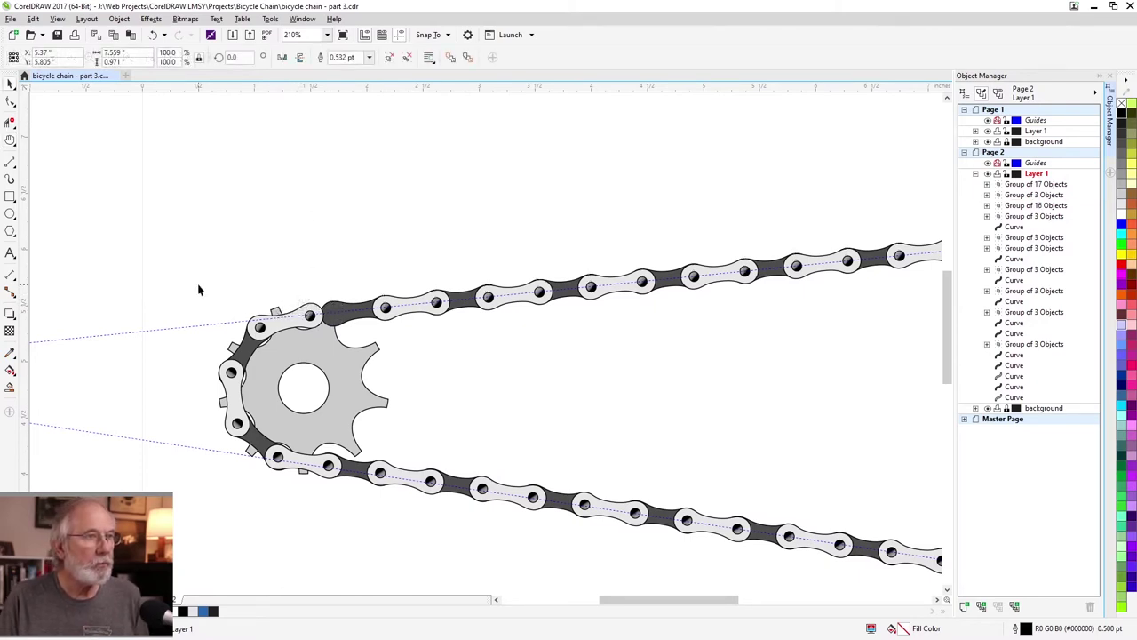
{"action": "left_click_drag", "start_coordinate": [186, 277], "coordinate": [403, 507]}
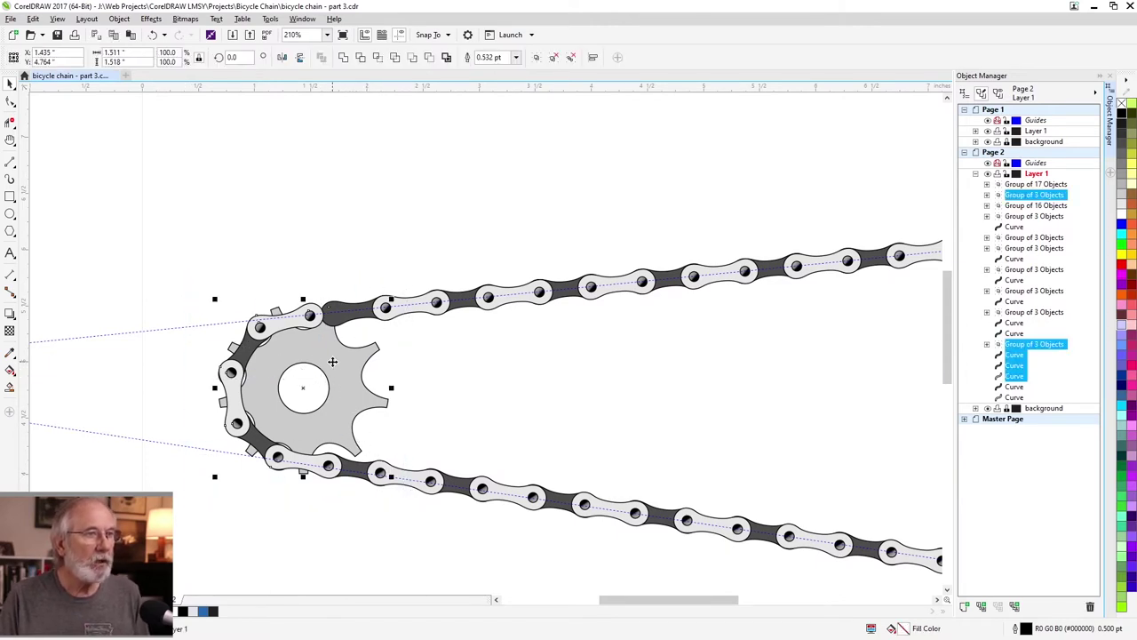
{"action": "left_click", "coordinate": [333, 361]}
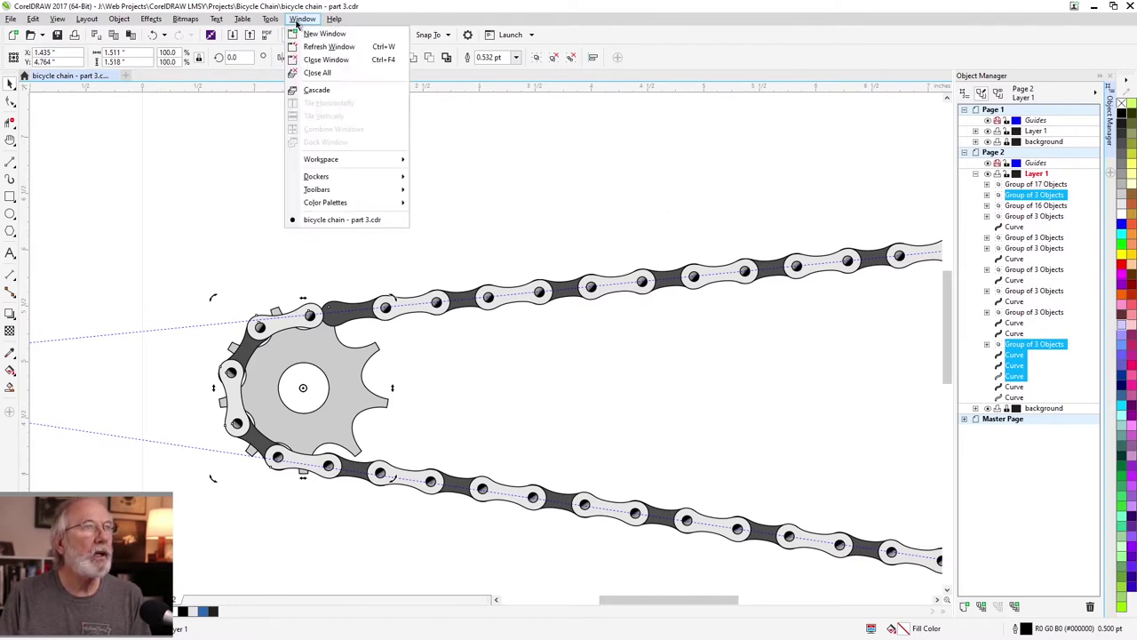
{"action": "mouse_move", "coordinate": [333, 160]}
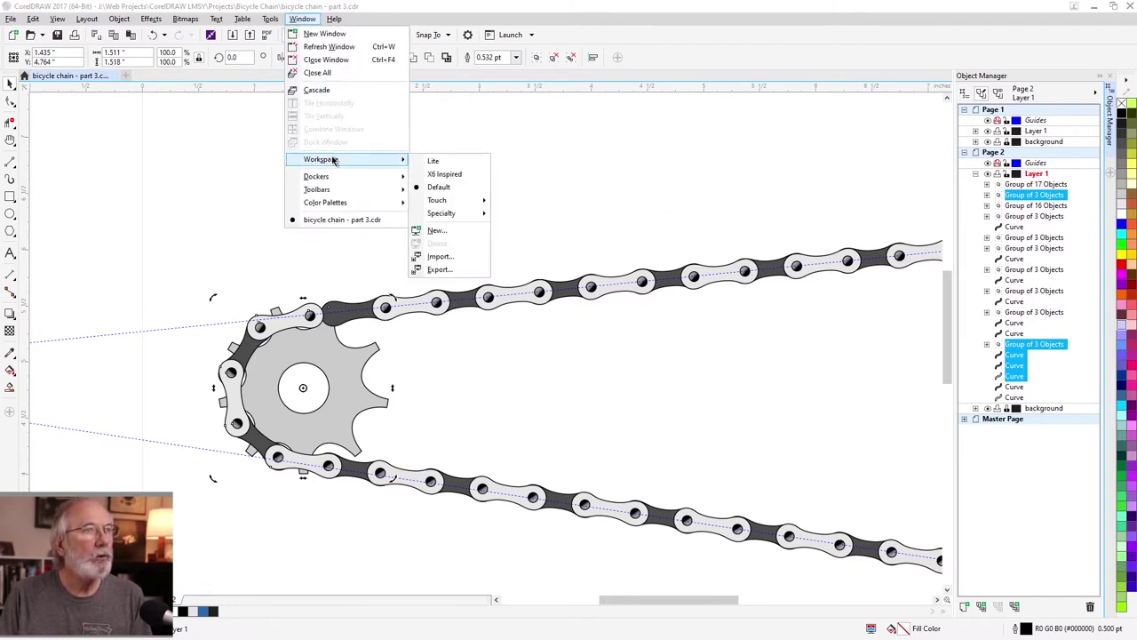
{"action": "mouse_move", "coordinate": [351, 177]}
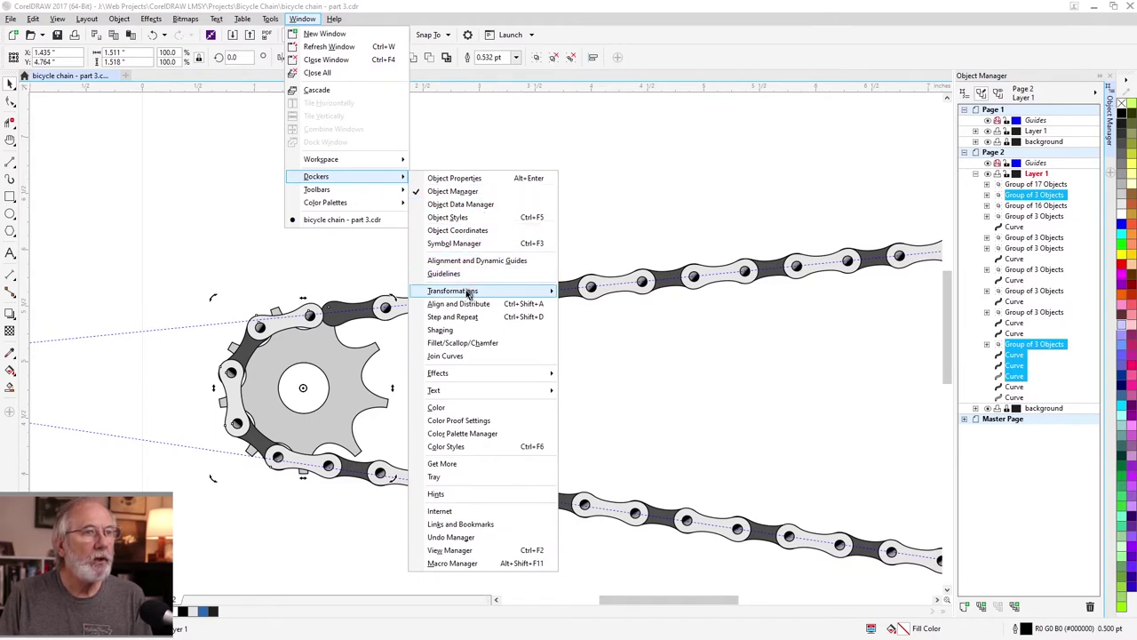
{"action": "mouse_move", "coordinate": [469, 294]}
{"action": "left_click", "coordinate": [576, 310]}
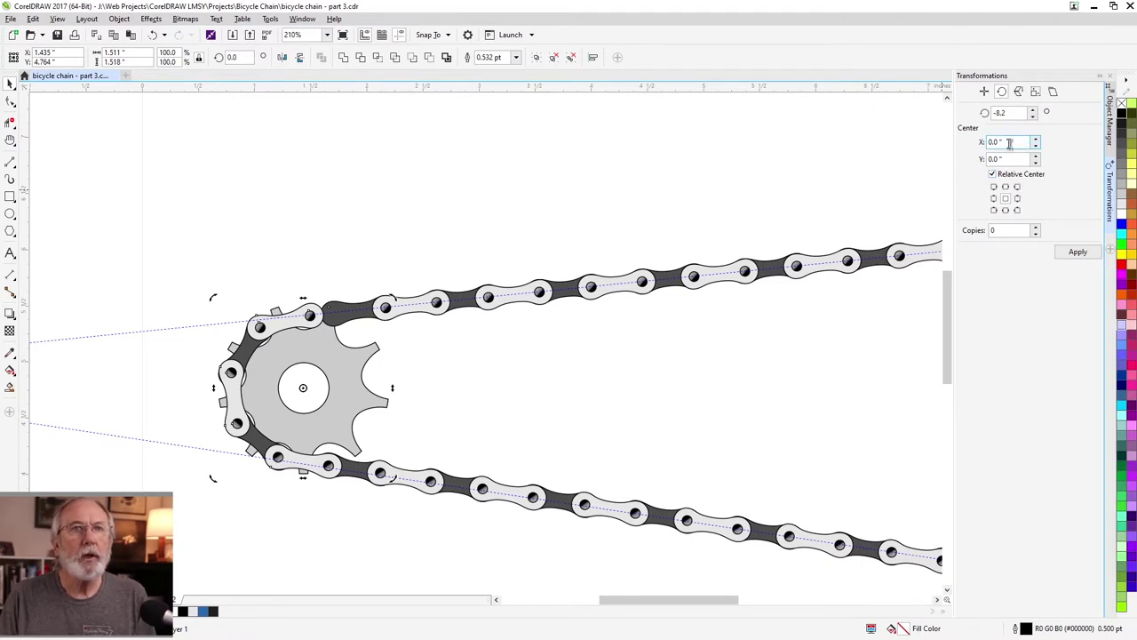
{"action": "left_click_drag", "start_coordinate": [1019, 112], "coordinate": [970, 116]}
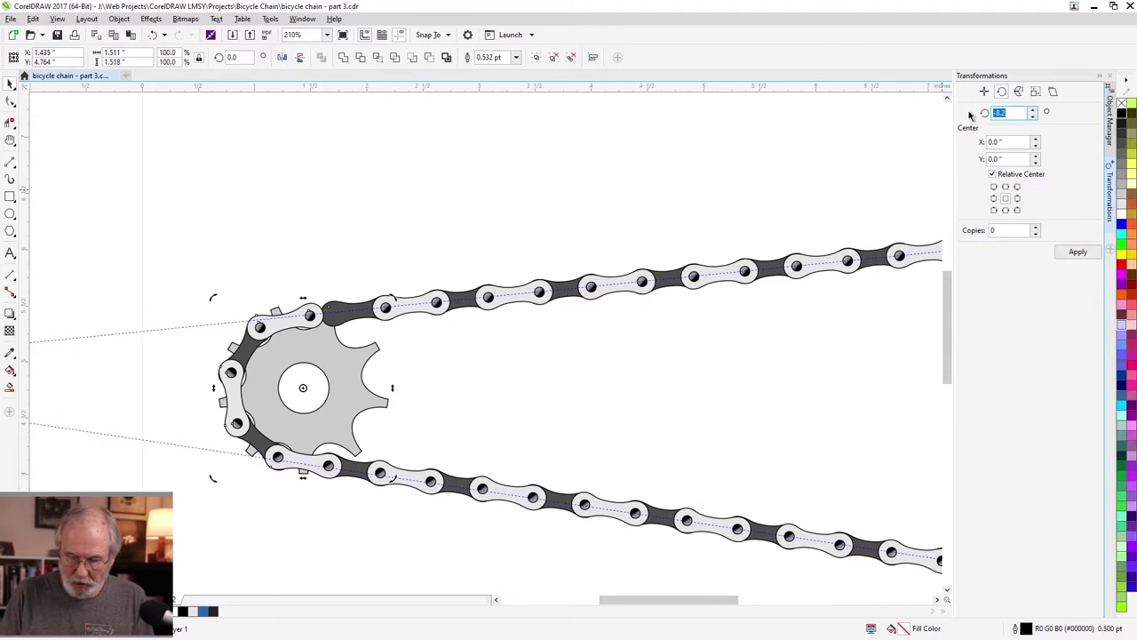
{"action": "type", "text": "-360/18"}
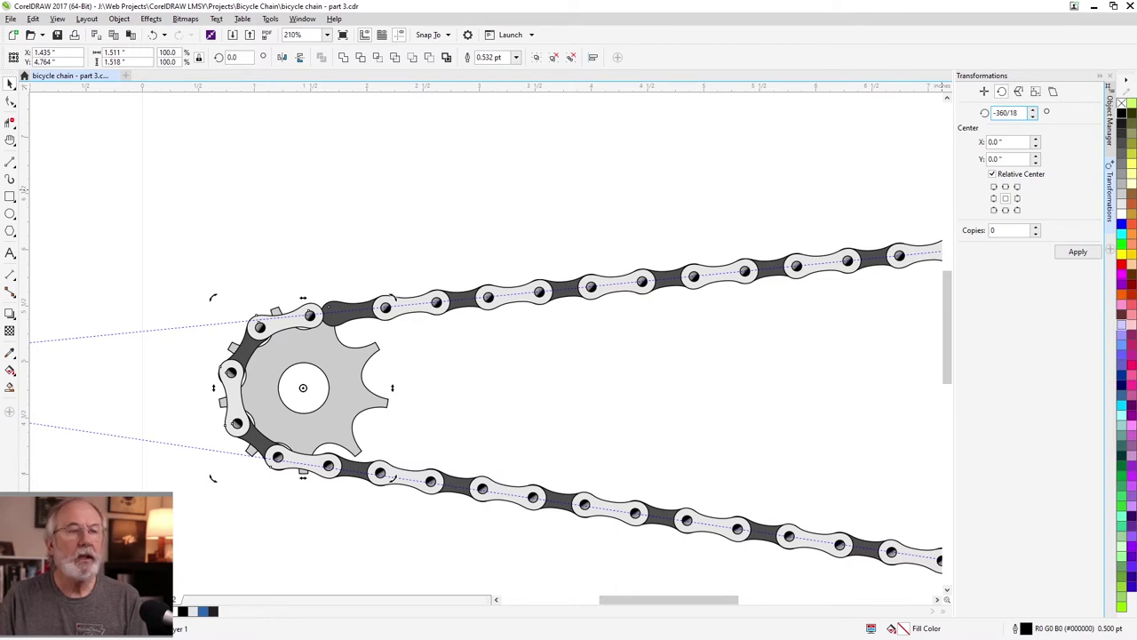
Rotate the small sprocket -20°, pivot the top link onto the cog's pin, and shift the lower chain run.
{"action": "left_click", "coordinate": [1078, 252]}
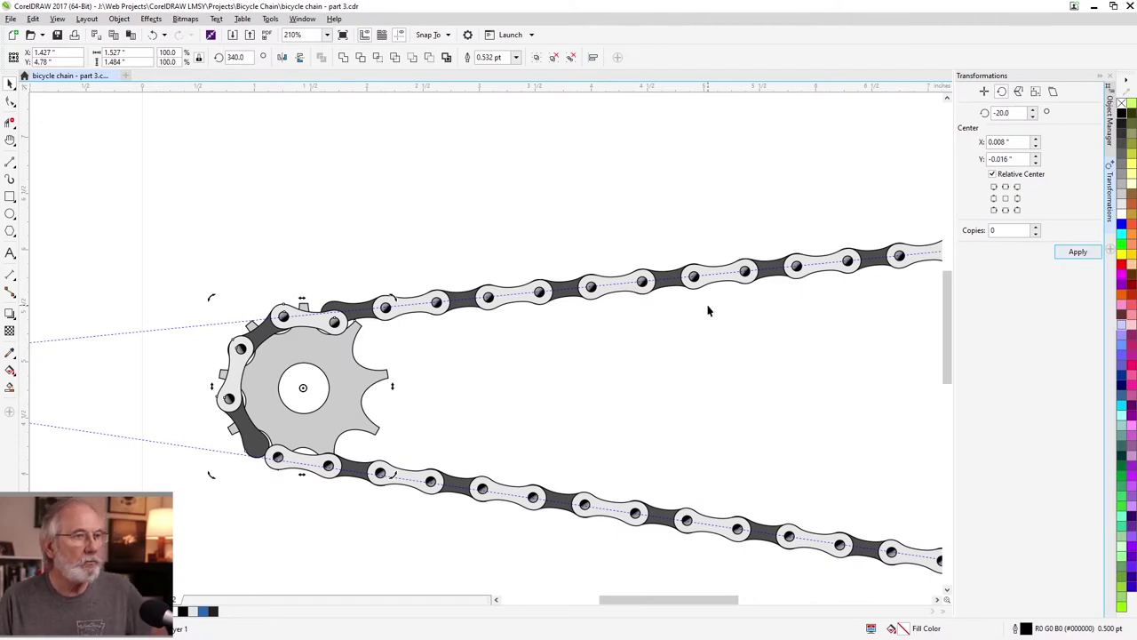
{"action": "left_click", "coordinate": [352, 238]}
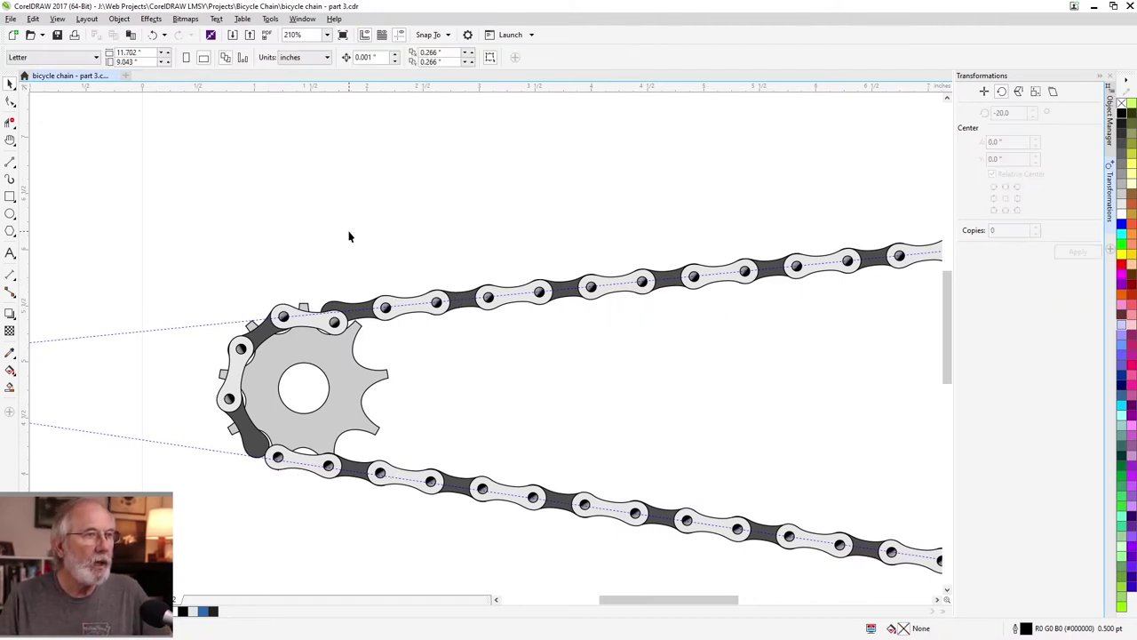
{"action": "left_click", "coordinate": [282, 312]}
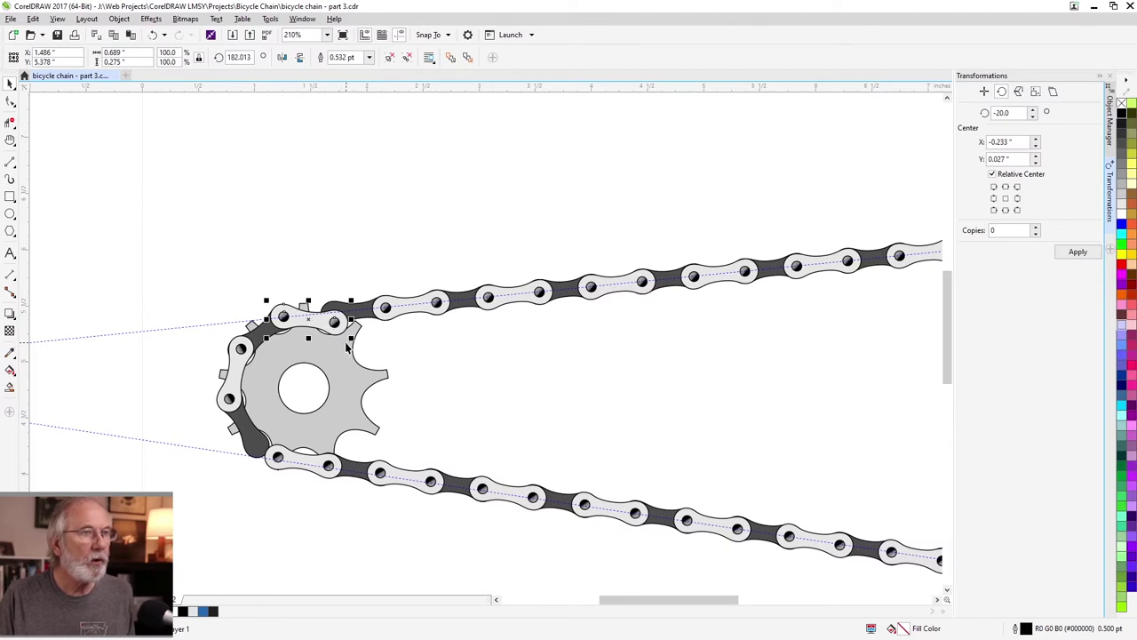
{"action": "left_click", "coordinate": [317, 323]}
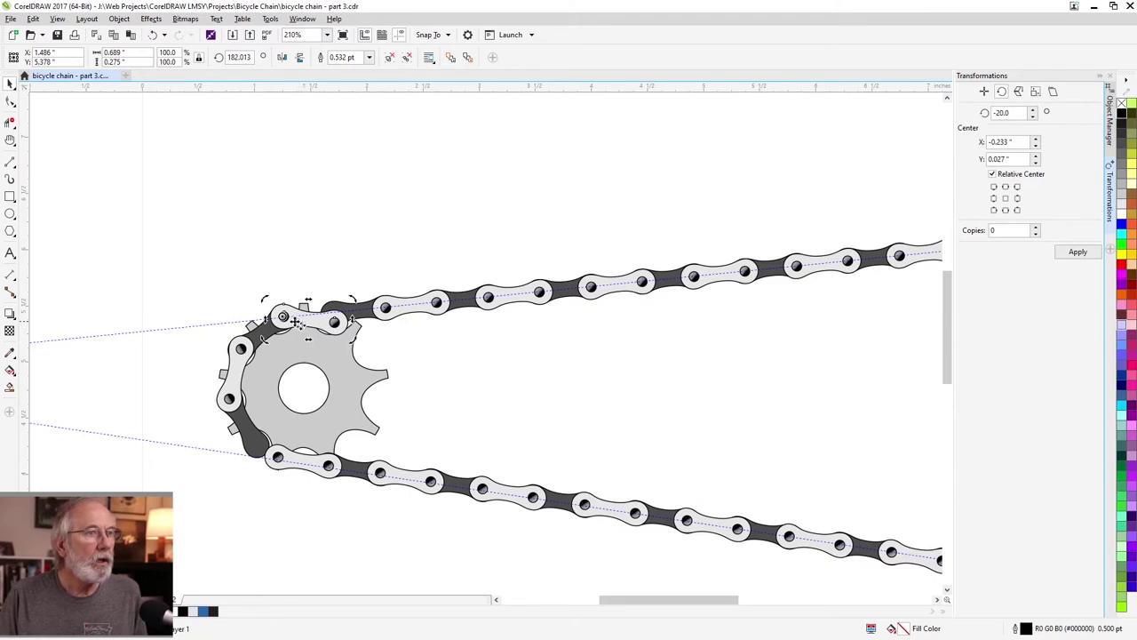
{"action": "left_click_drag", "start_coordinate": [283, 316], "coordinate": [282, 316]}
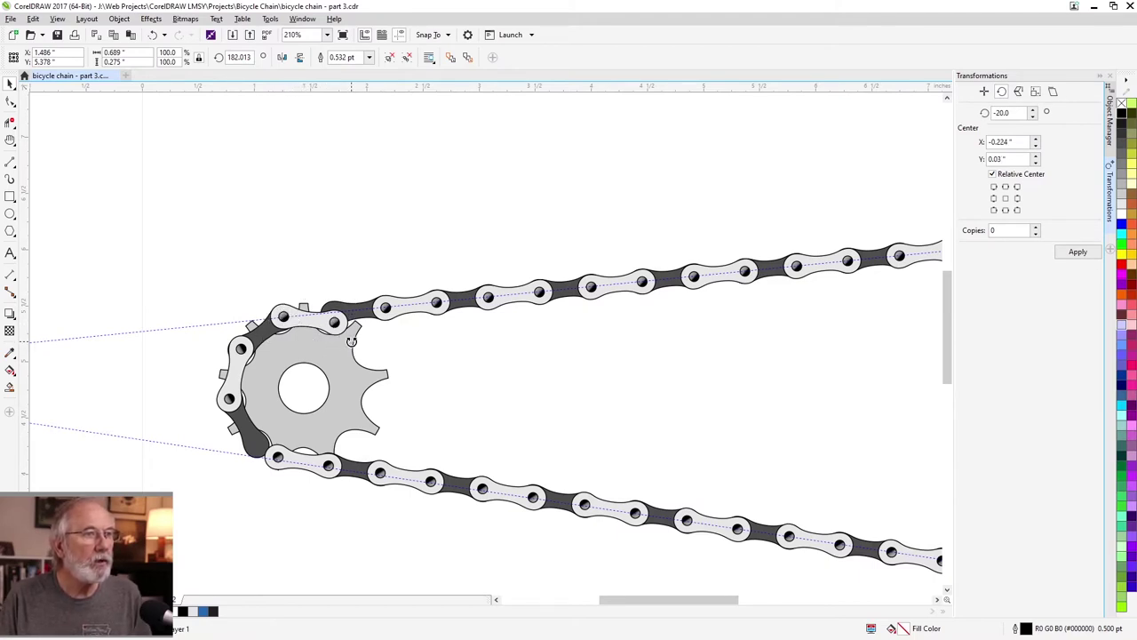
{"action": "left_click_drag", "start_coordinate": [355, 342], "coordinate": [353, 329]}
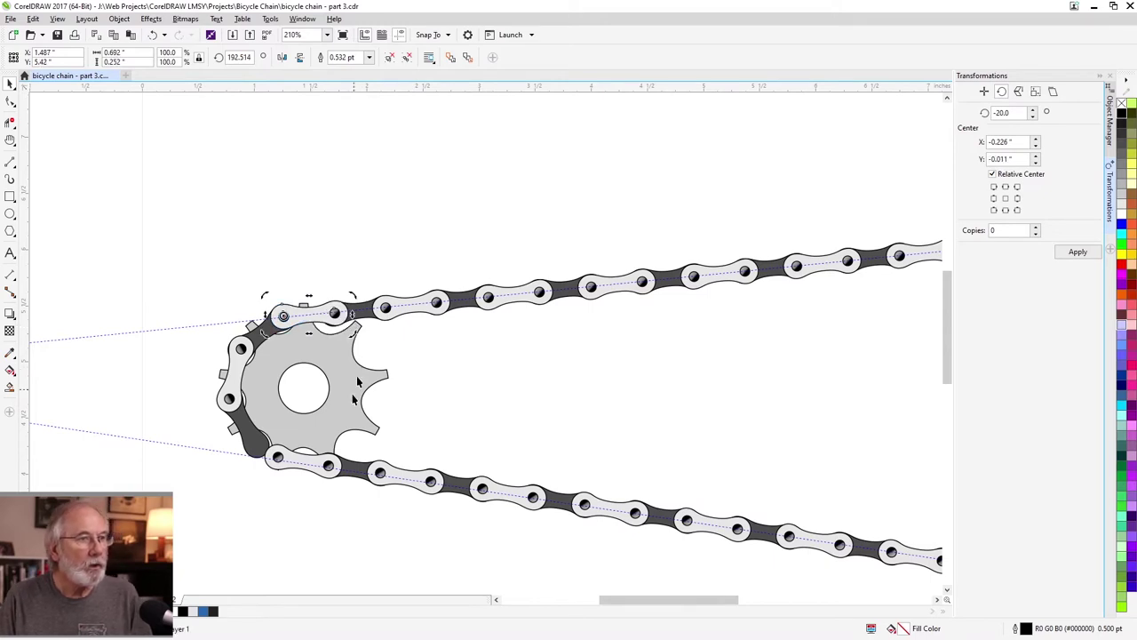
{"action": "left_click", "coordinate": [382, 471]}
{"action": "left_click_drag", "start_coordinate": [382, 471], "coordinate": [364, 471]}
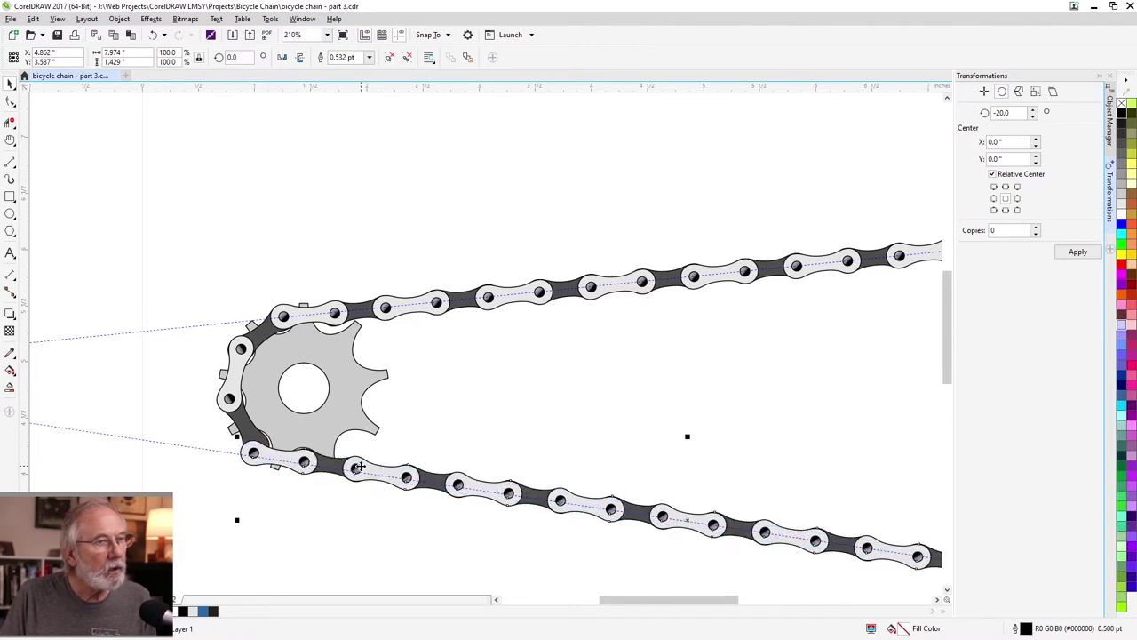
Rotate the lower-left link around its right pin to about 349° under the small cog.
{"action": "left_click", "coordinate": [209, 444]}
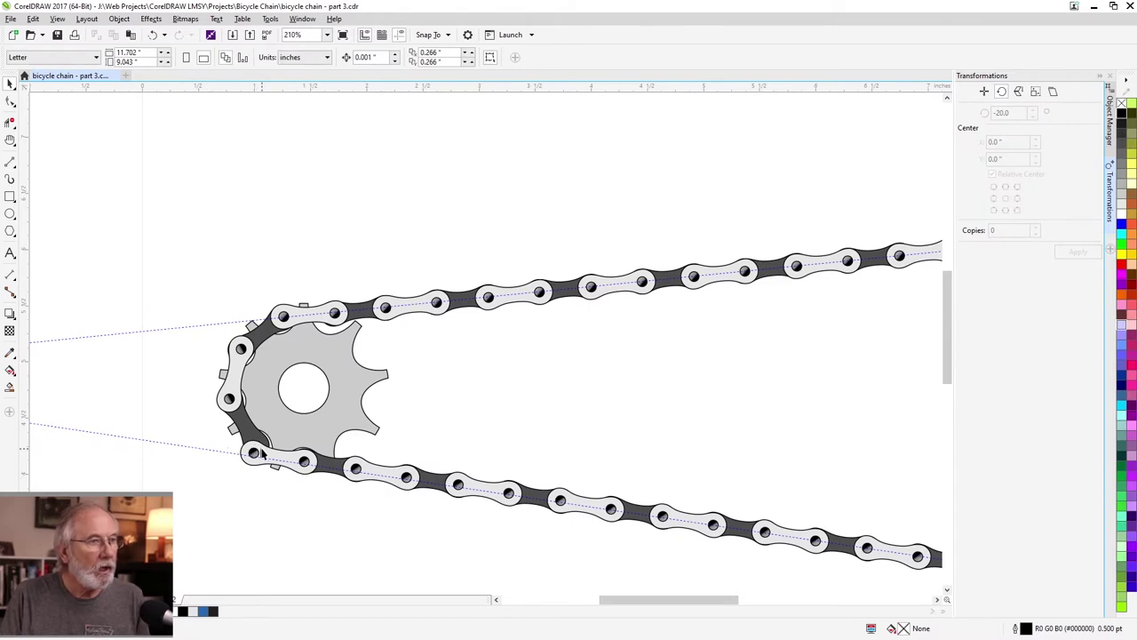
{"action": "left_click", "coordinate": [262, 453]}
{"action": "left_click", "coordinate": [262, 453]}
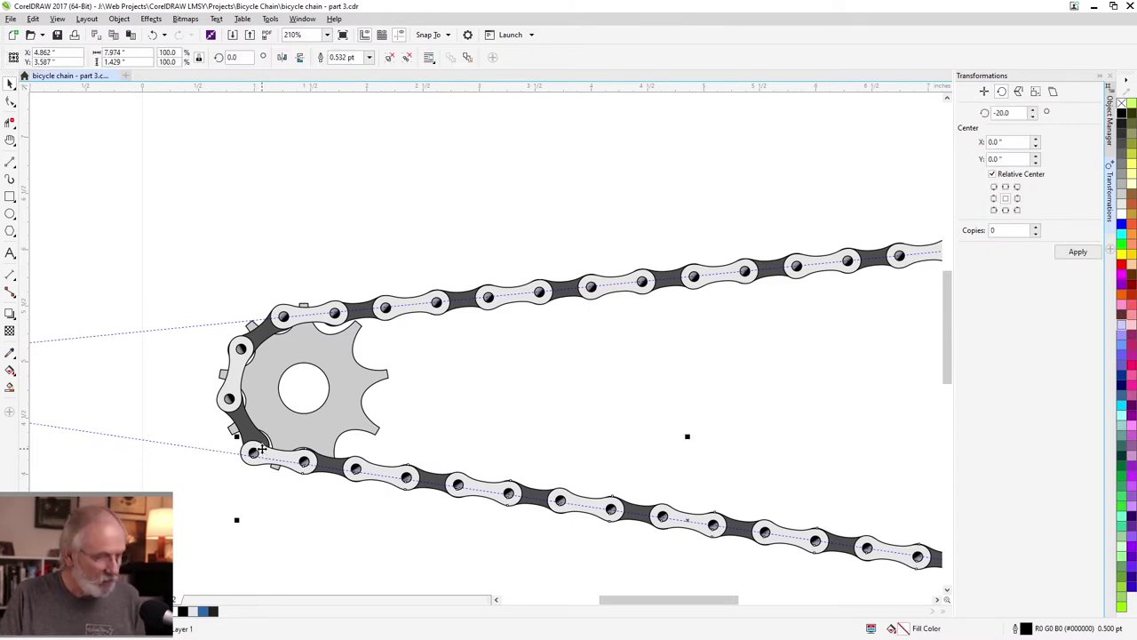
{"action": "left_click", "coordinate": [260, 451], "text": "ctrl"}
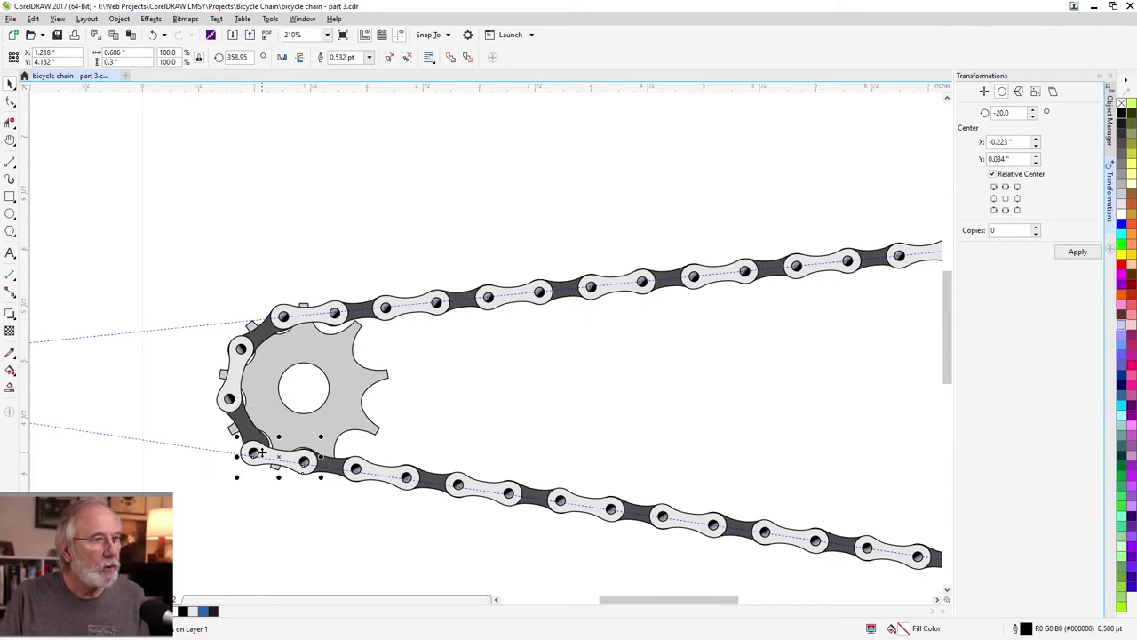
{"action": "left_click", "coordinate": [261, 452]}
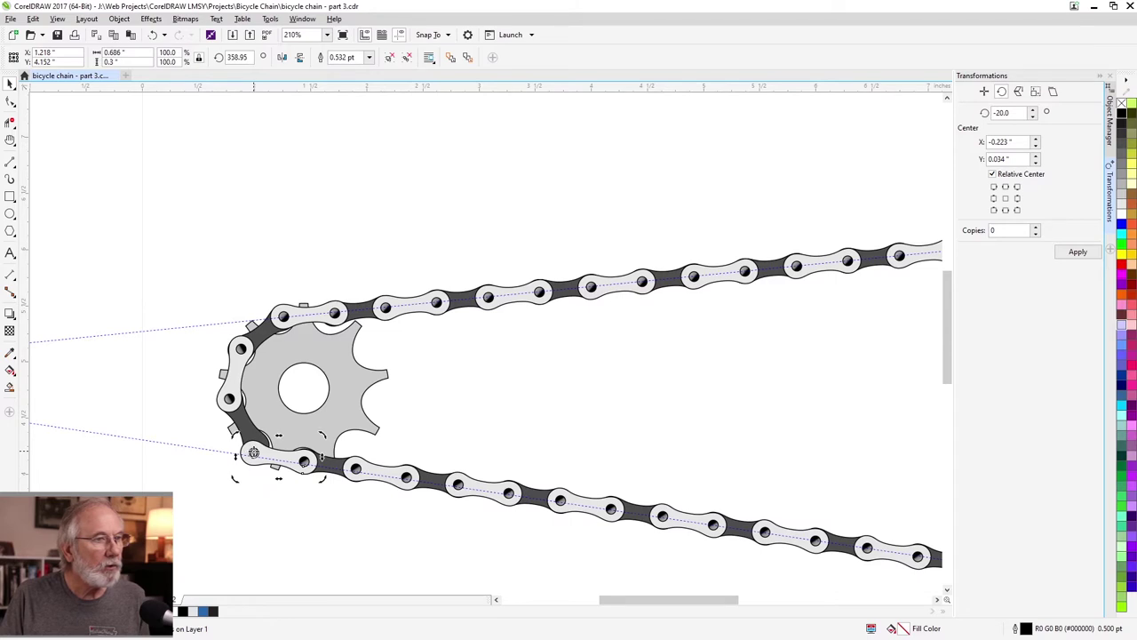
{"action": "left_click_drag", "start_coordinate": [254, 453], "coordinate": [304, 461]}
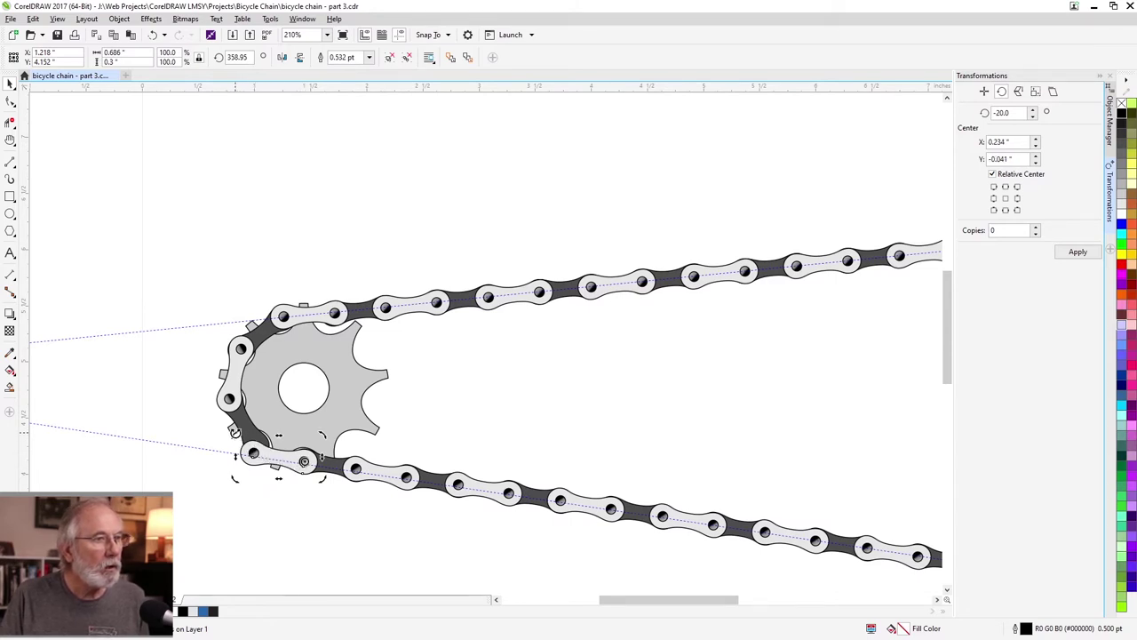
{"action": "left_click_drag", "start_coordinate": [234, 433], "coordinate": [242, 426]}
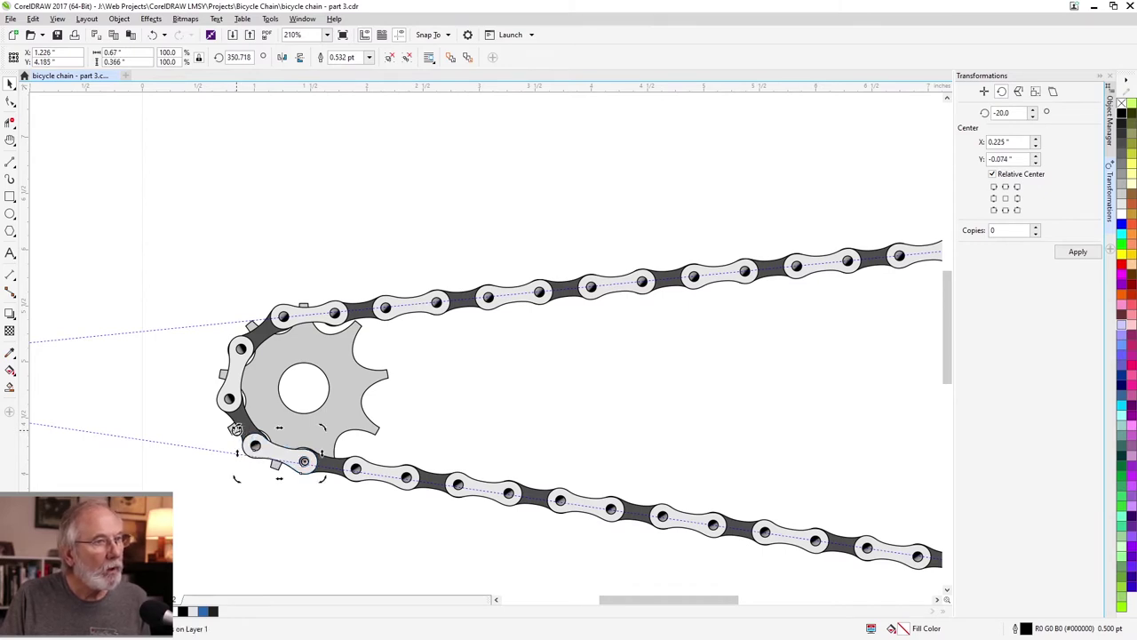
{"action": "left_click_drag", "start_coordinate": [235, 429], "coordinate": [235, 427]}
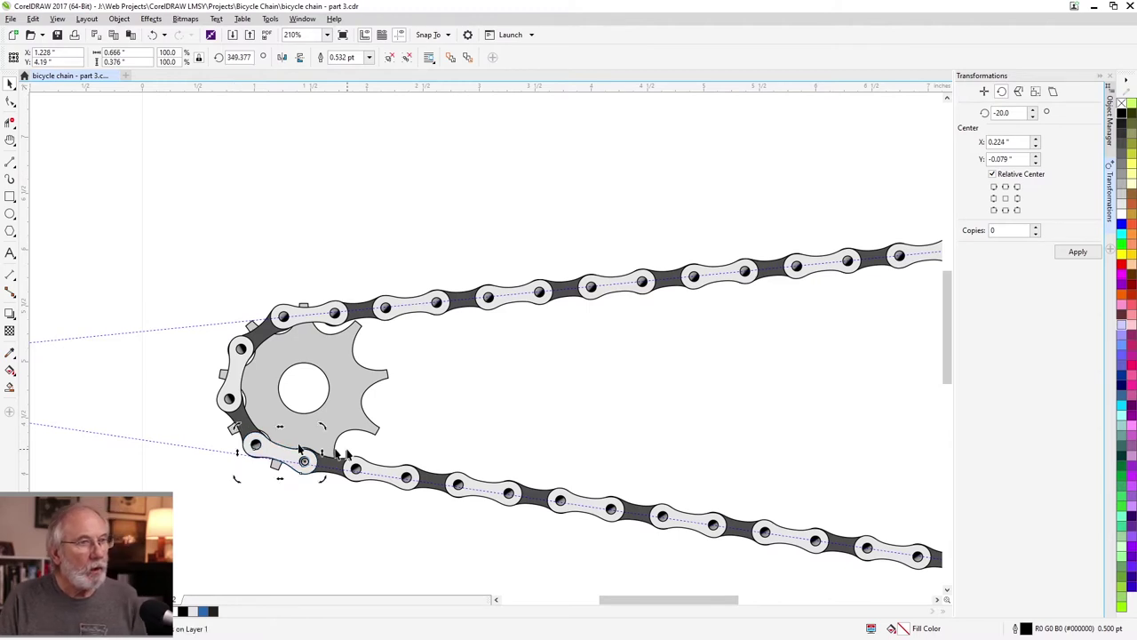
Rotate the large chainring and its wrapped chain by -360/44 (about -8.2°) about its hub.
{"action": "key", "text": "h"}
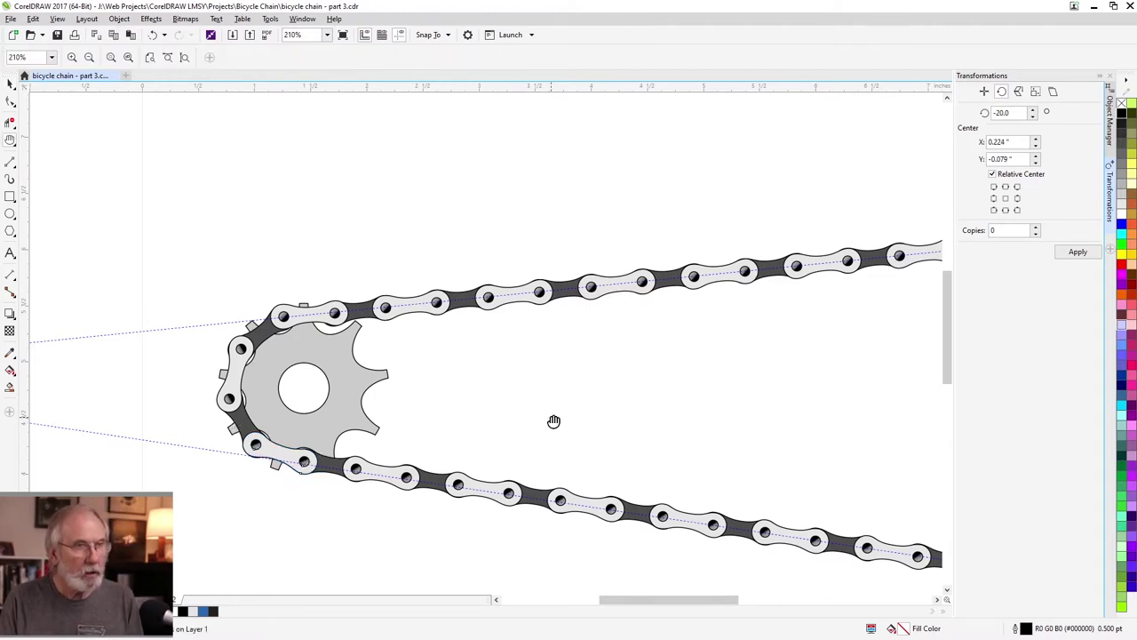
{"action": "left_click_drag", "start_coordinate": [856, 458], "coordinate": [264, 405]}
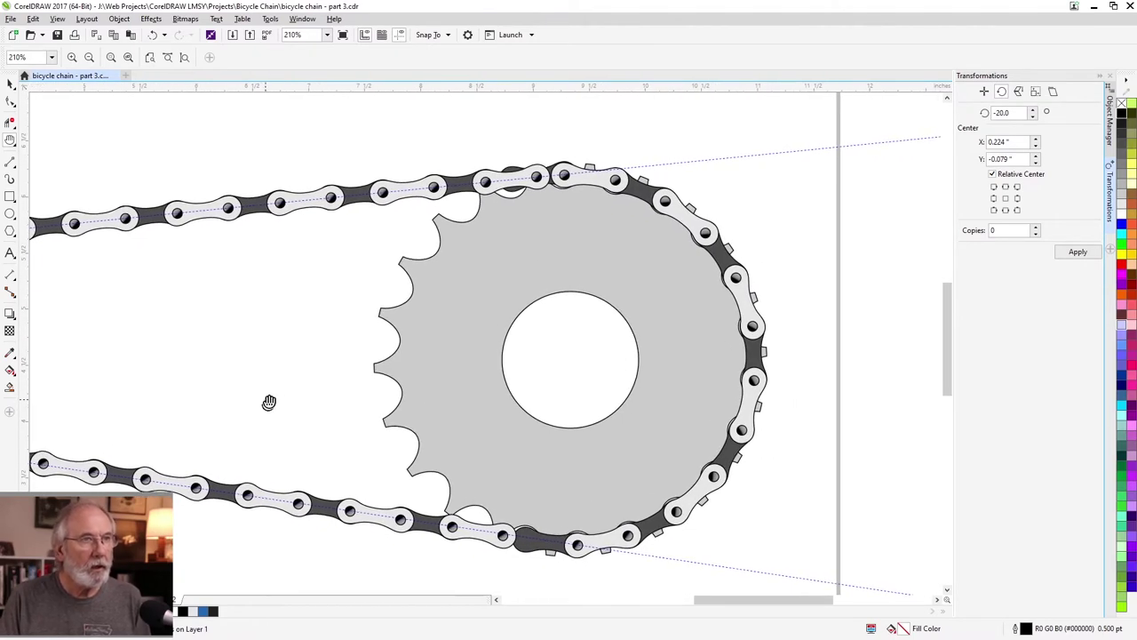
{"action": "key", "text": "space"}
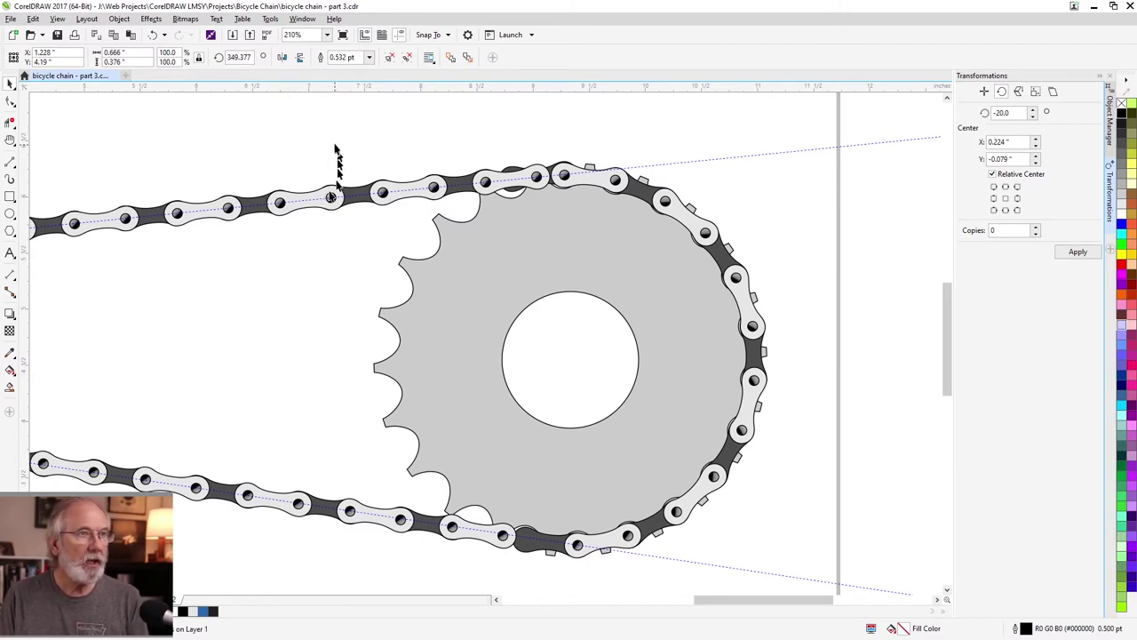
{"action": "left_click_drag", "start_coordinate": [335, 107], "coordinate": [785, 575]}
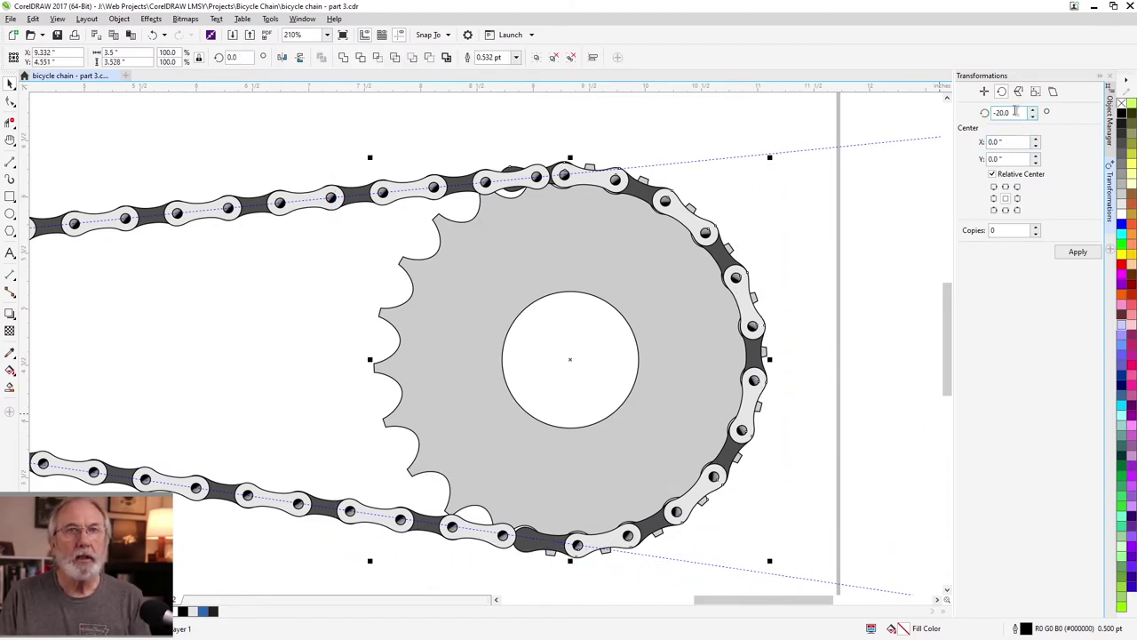
{"action": "left_click_drag", "start_coordinate": [1017, 112], "coordinate": [977, 114]}
{"action": "type", "text": "-"}
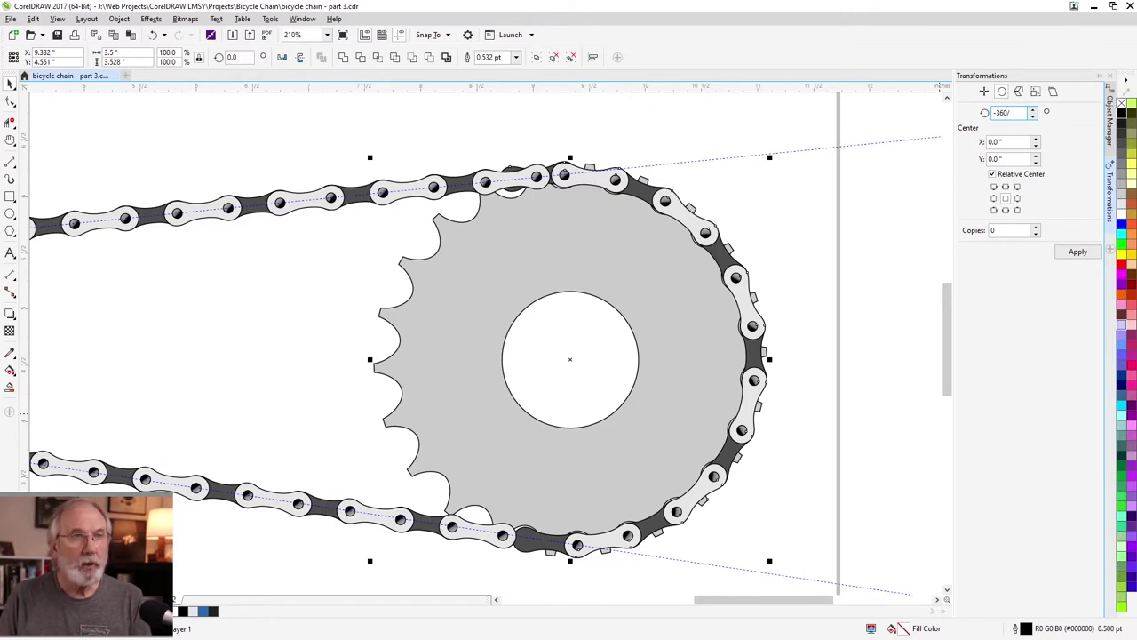
{"action": "type", "text": "360/"}
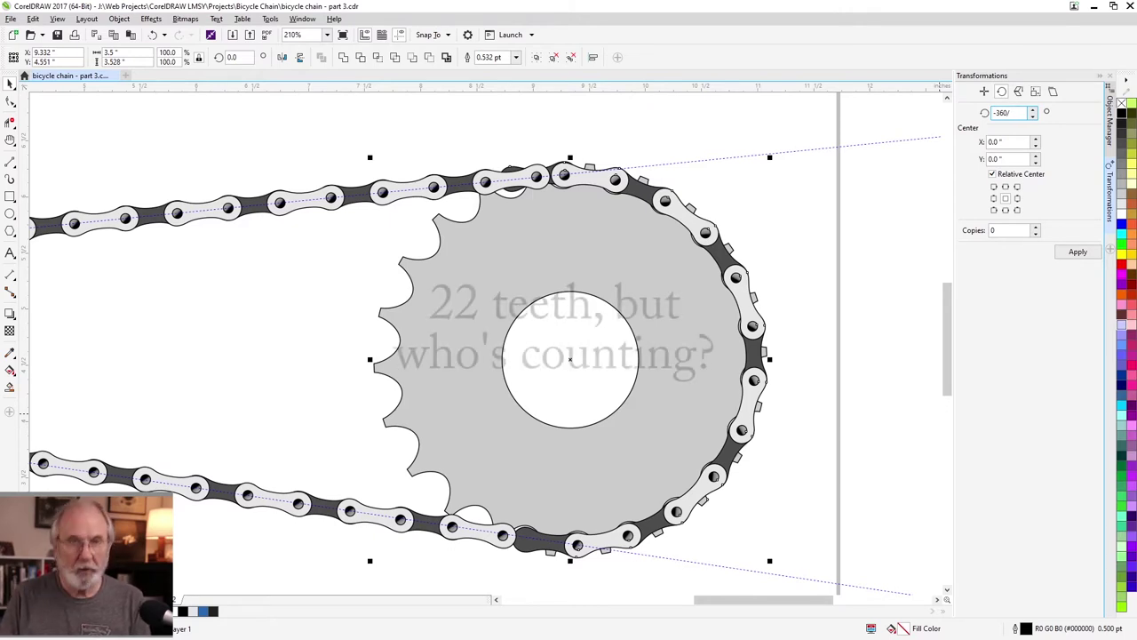
{"action": "type", "text": "22"}
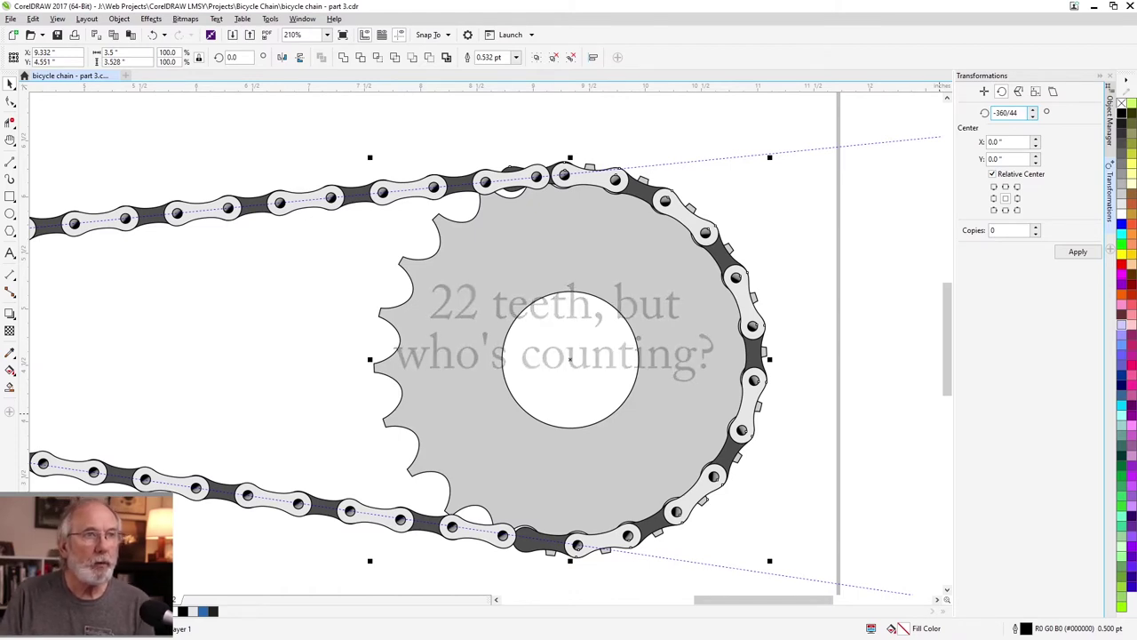
{"action": "left_click", "coordinate": [1077, 253]}
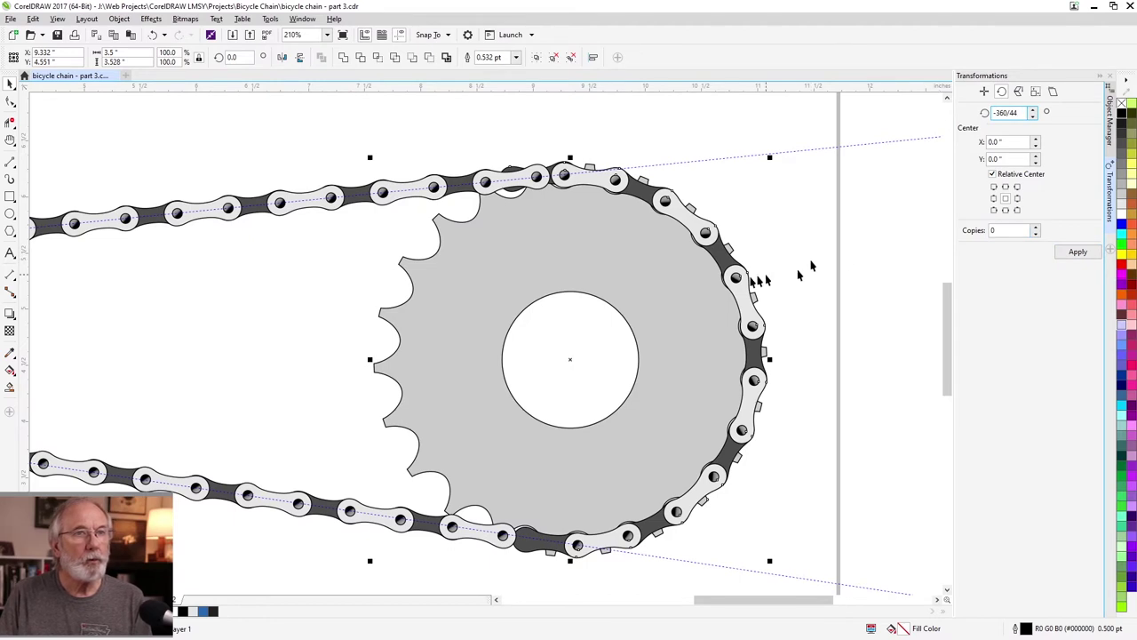
{"action": "left_click", "coordinate": [669, 277]}
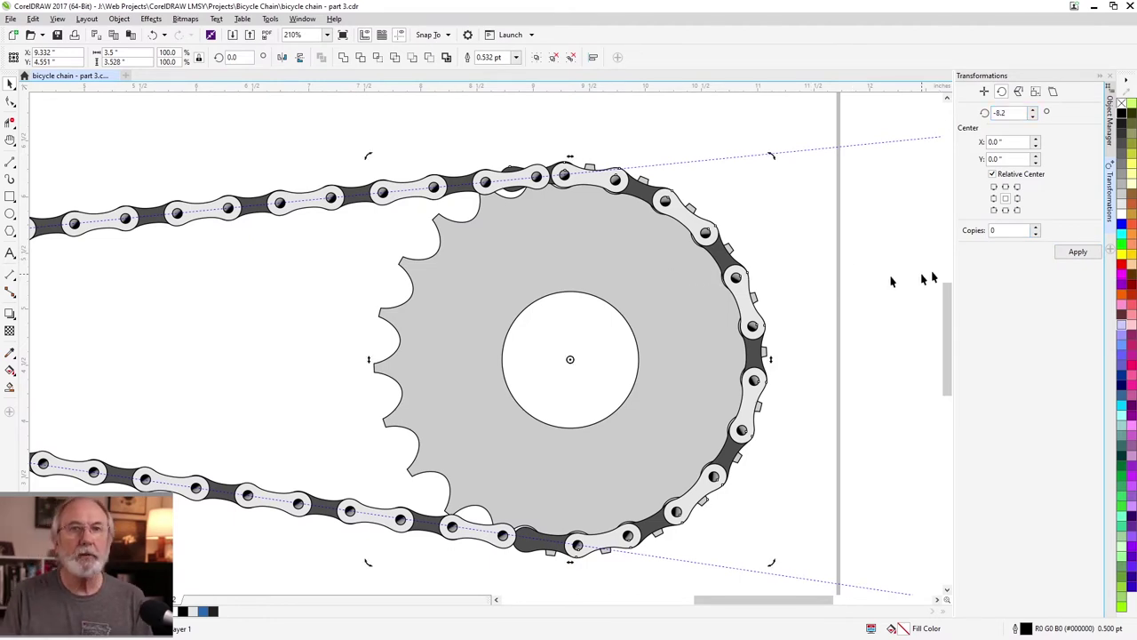
{"action": "left_click", "coordinate": [1077, 252]}
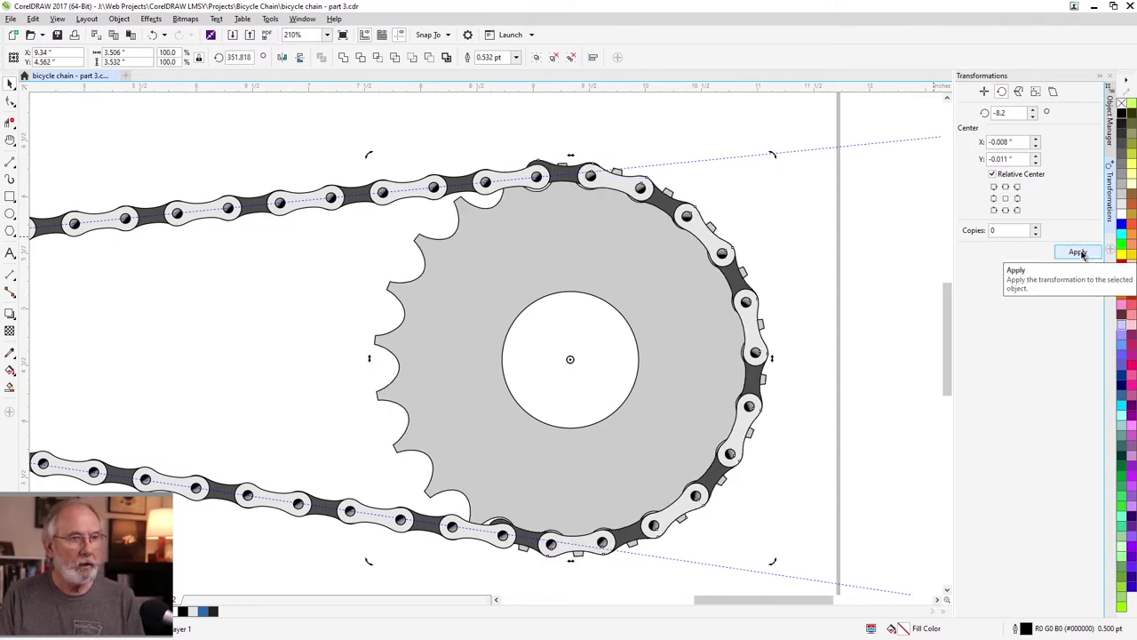
Pivot the top link on its next pin so it sits snugly on the chainring.
{"action": "left_click", "coordinate": [521, 124]}
{"action": "left_click", "coordinate": [555, 168]}
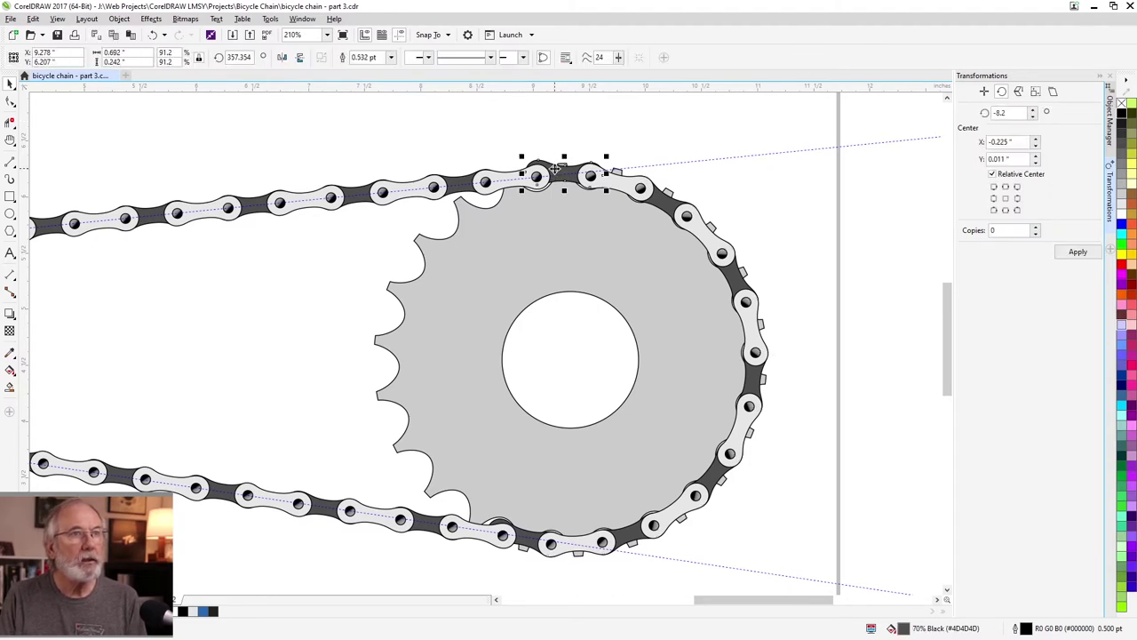
{"action": "left_click", "coordinate": [535, 175]}
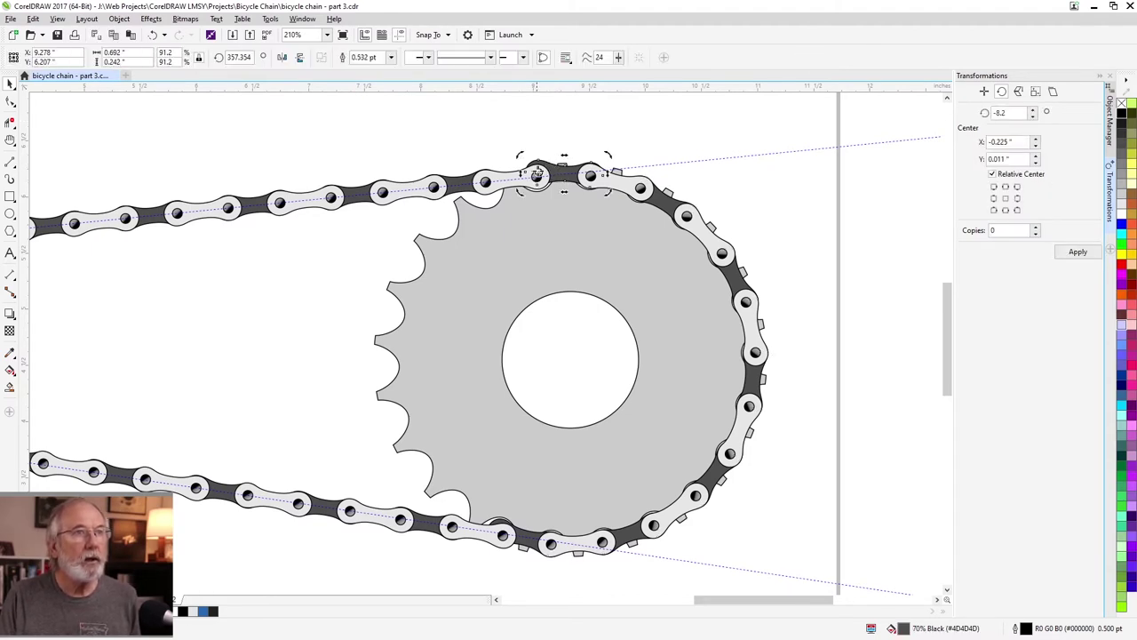
{"action": "left_click_drag", "start_coordinate": [537, 174], "coordinate": [593, 175]}
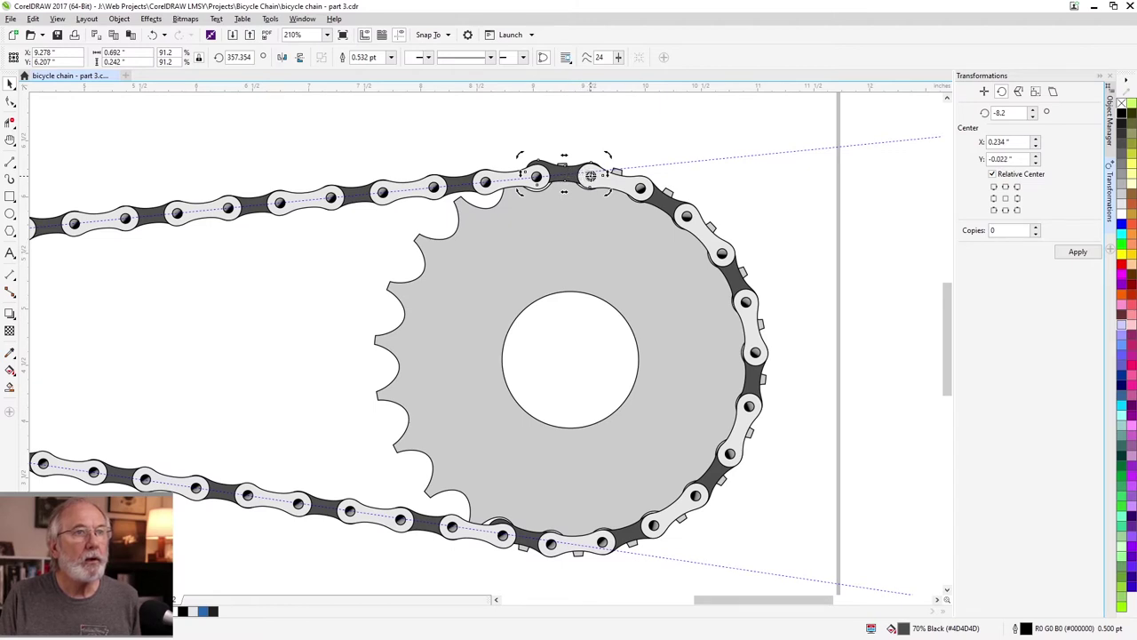
{"action": "left_click_drag", "start_coordinate": [520, 154], "coordinate": [514, 158]}
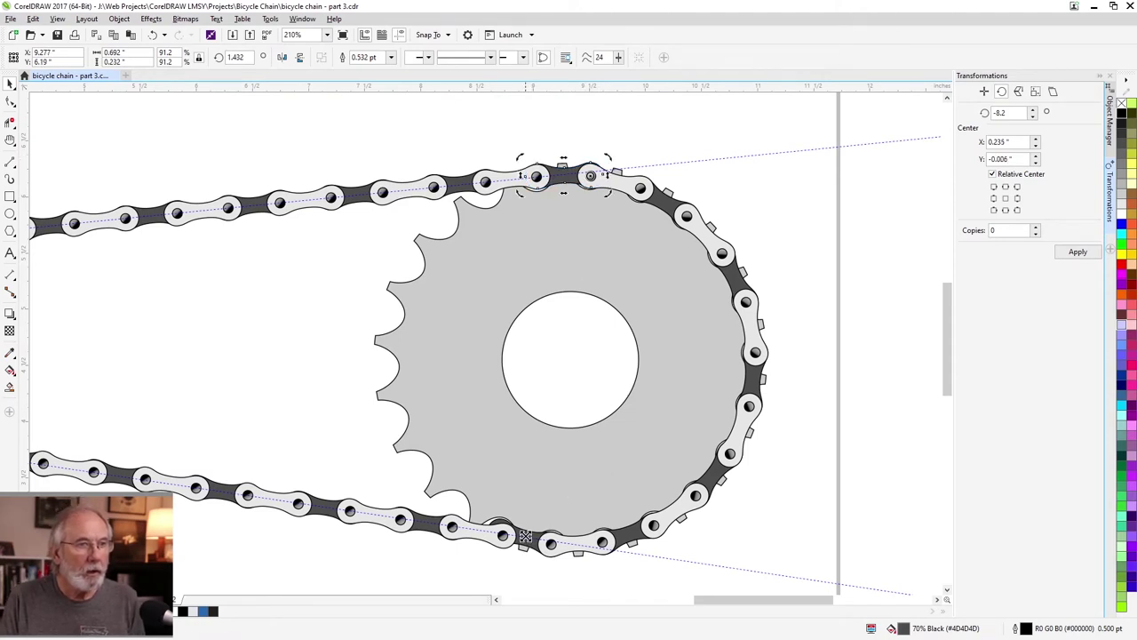
Rotate the bottom link onto the chainring, then deselect and zoom to the whole page.
{"action": "left_click", "coordinate": [526, 538]}
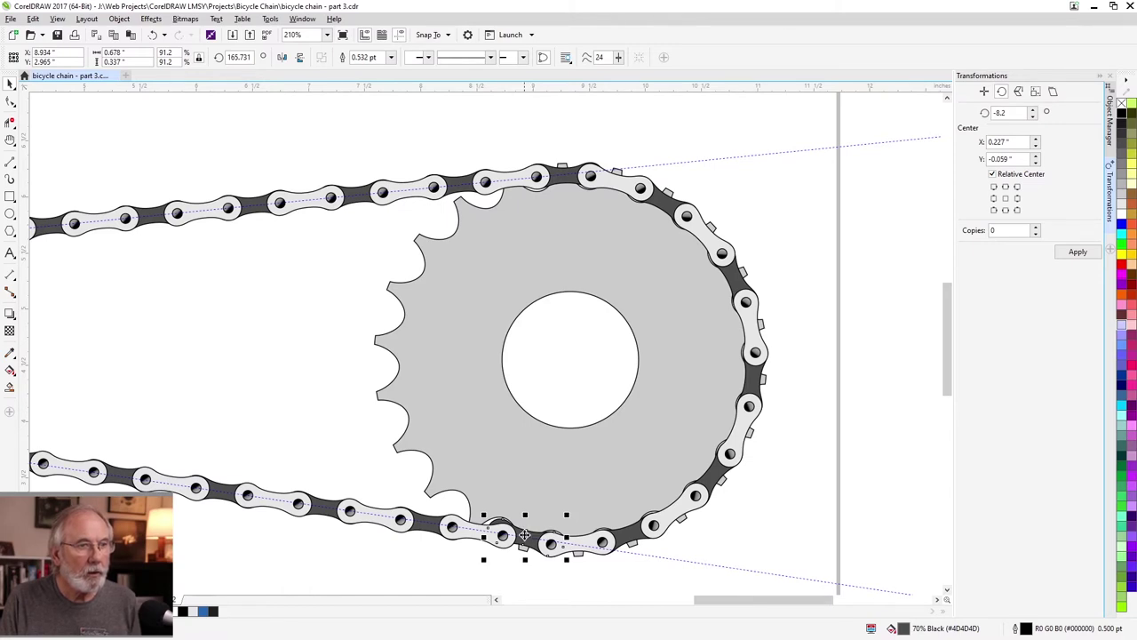
{"action": "left_click", "coordinate": [526, 535]}
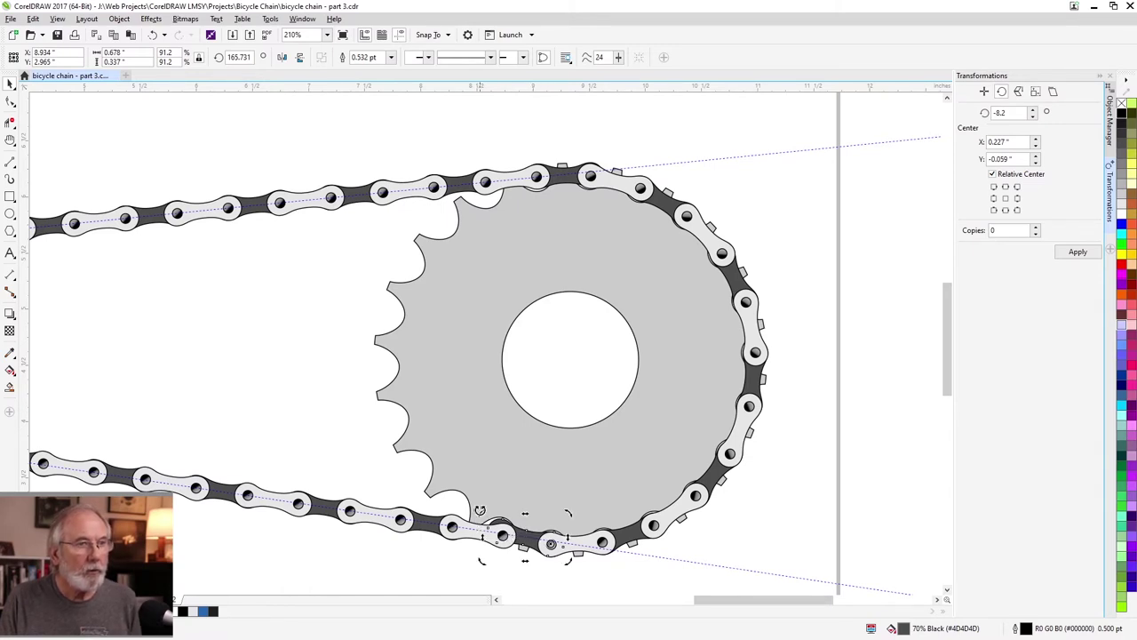
{"action": "left_click_drag", "start_coordinate": [480, 513], "coordinate": [478, 516]}
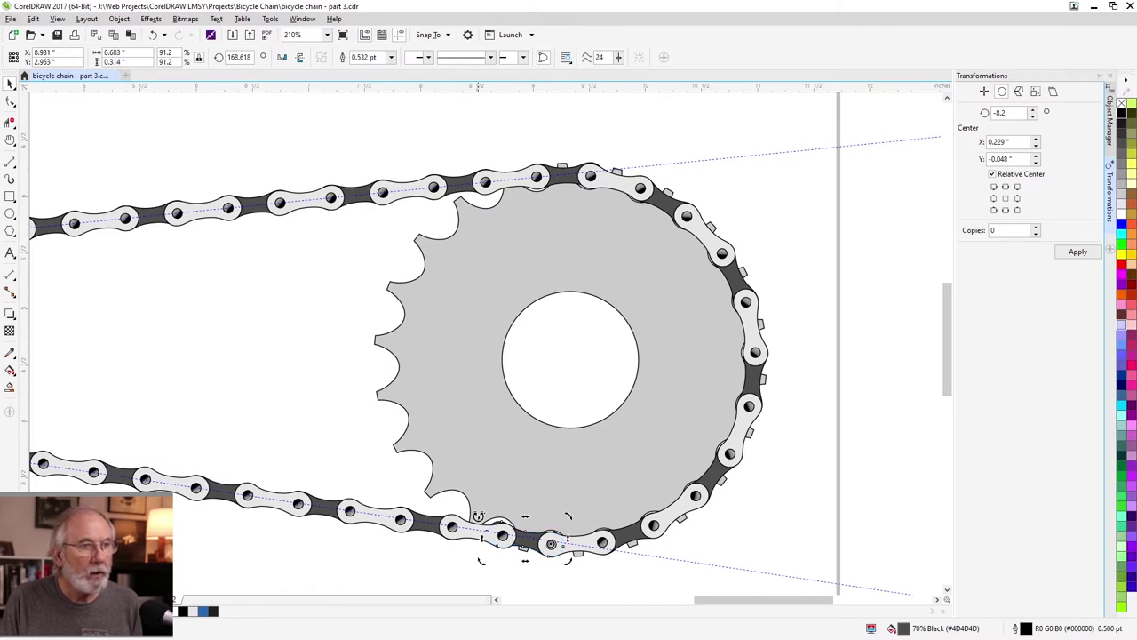
{"action": "left_click", "coordinate": [332, 452]}
{"action": "key", "text": "shift+F4"}
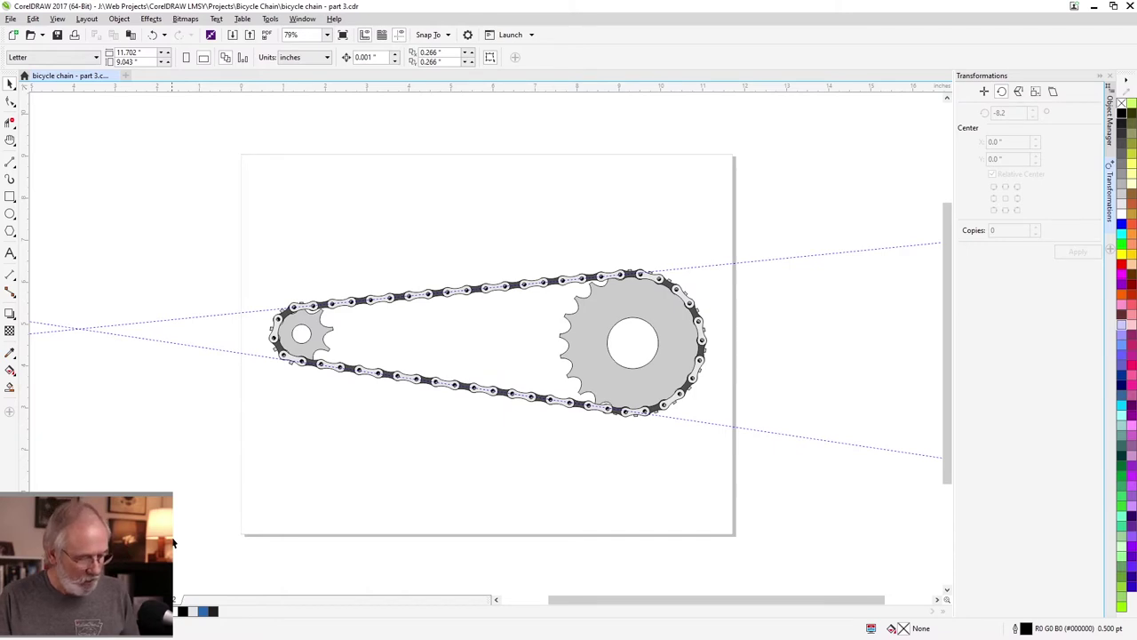
Save, duplicate Page 2 as Page 3 with its layers and contents, and save again.
{"action": "key", "text": "ctrl+s"}
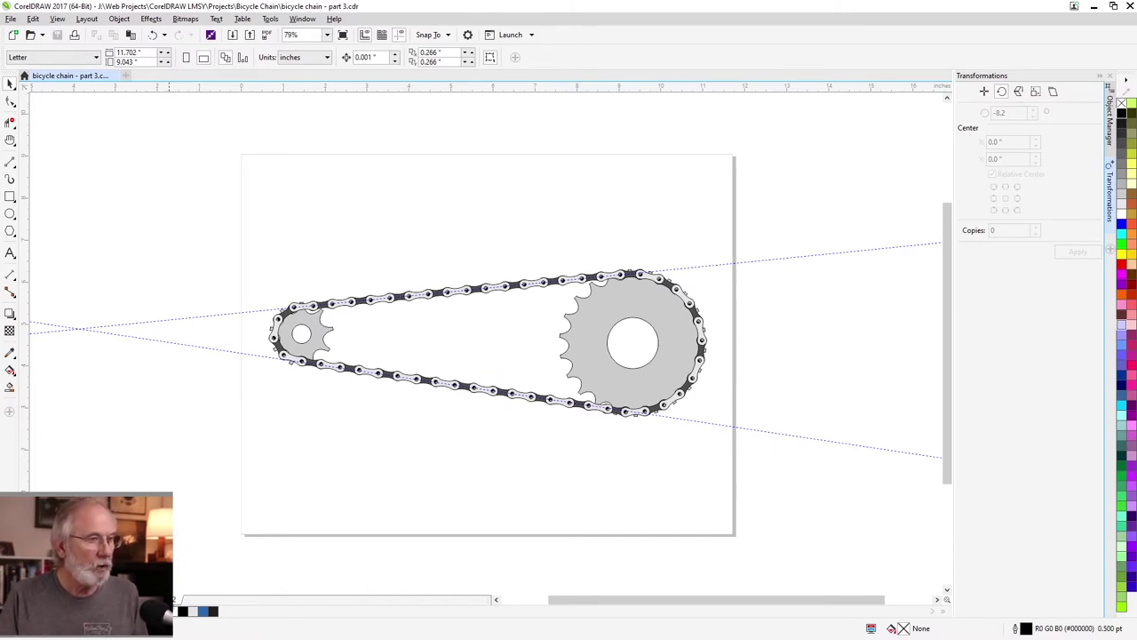
{"action": "right_click", "coordinate": [175, 600]}
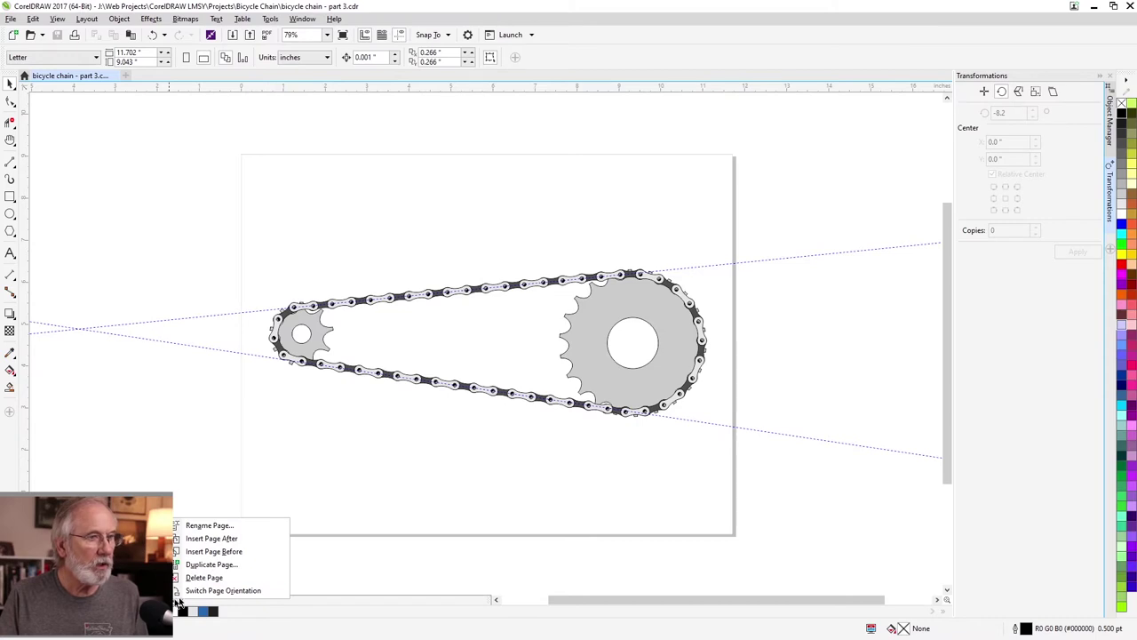
{"action": "left_click", "coordinate": [217, 565]}
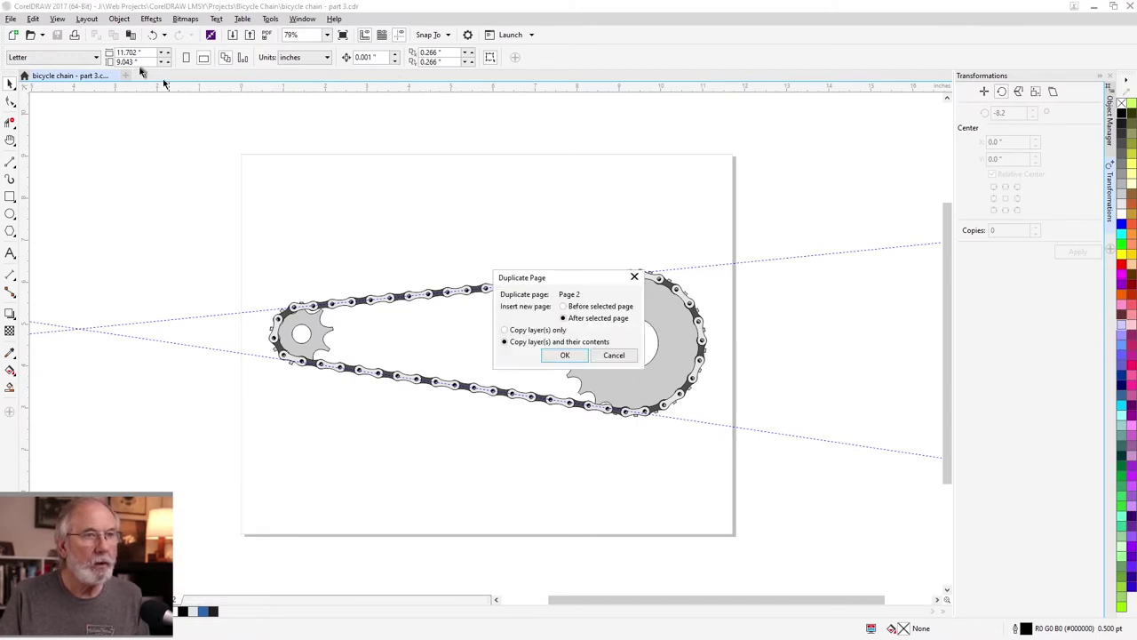
{"action": "left_click", "coordinate": [562, 354]}
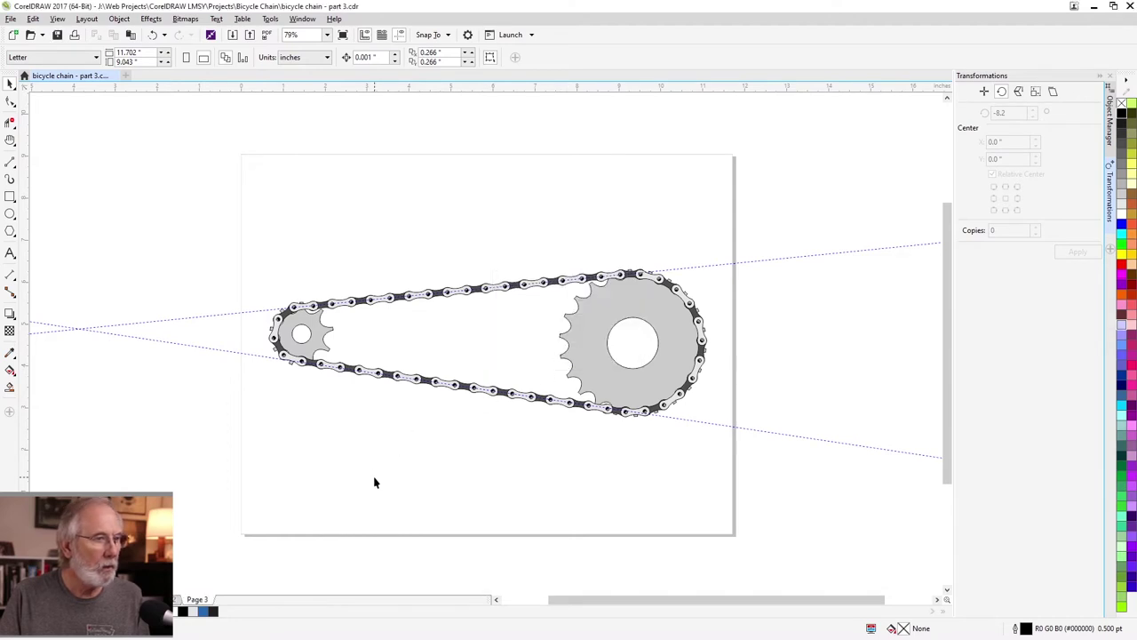
{"action": "key", "text": "ctrl+s"}
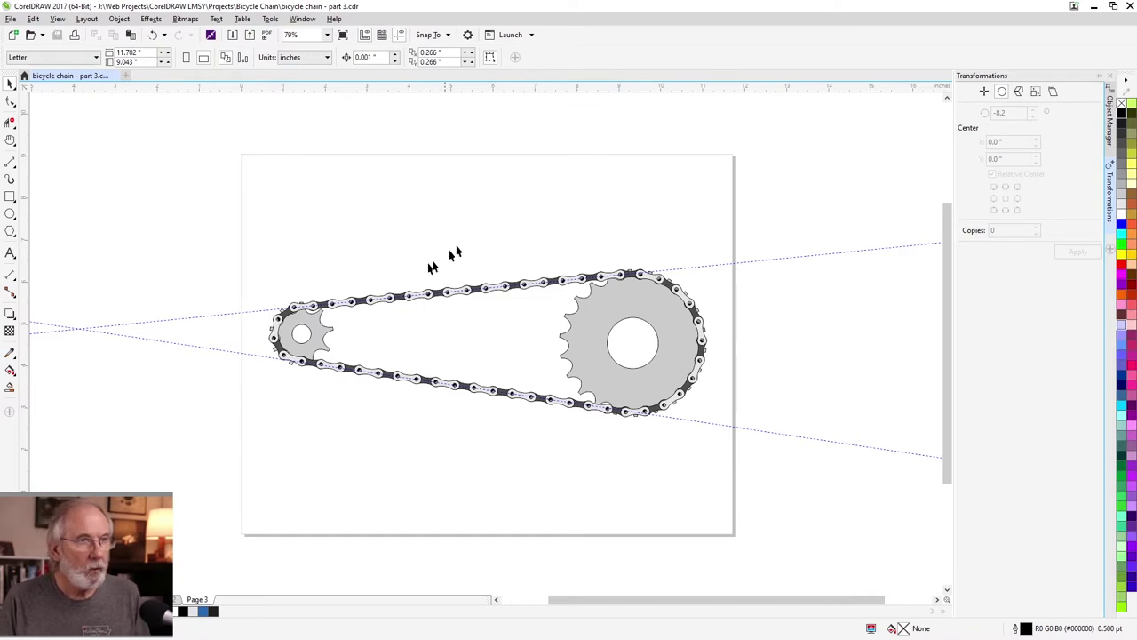
On Page 3, slide the upper chain run one step forward toward the large sprocket.
{"action": "key", "text": "z"}
{"action": "left_click_drag", "start_coordinate": [524, 216], "coordinate": [697, 453]}
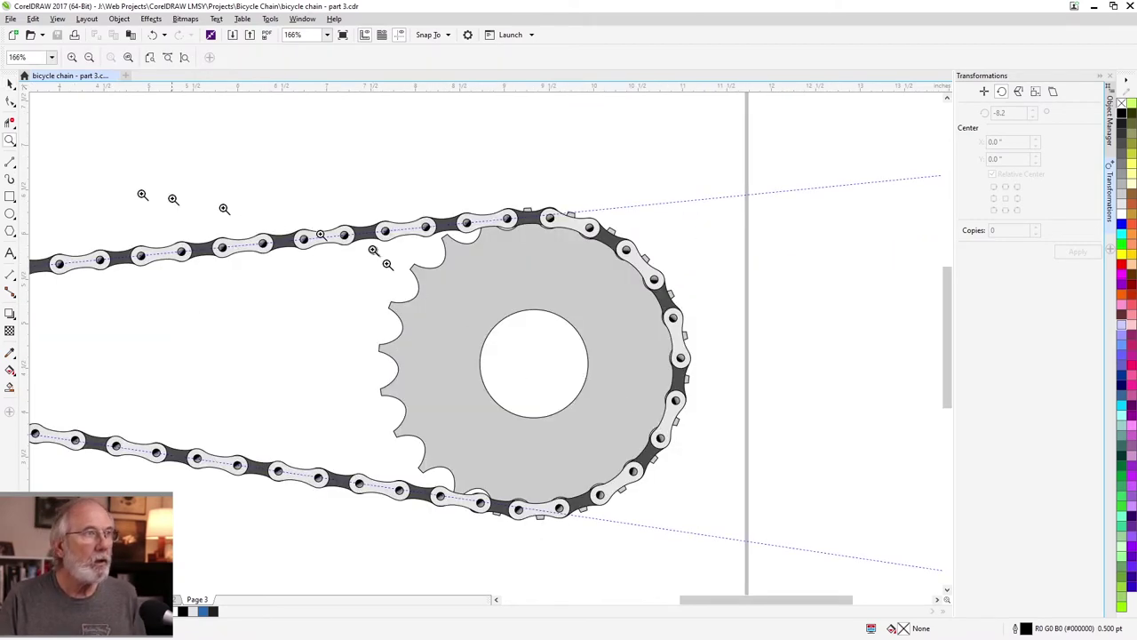
{"action": "key", "text": "space"}
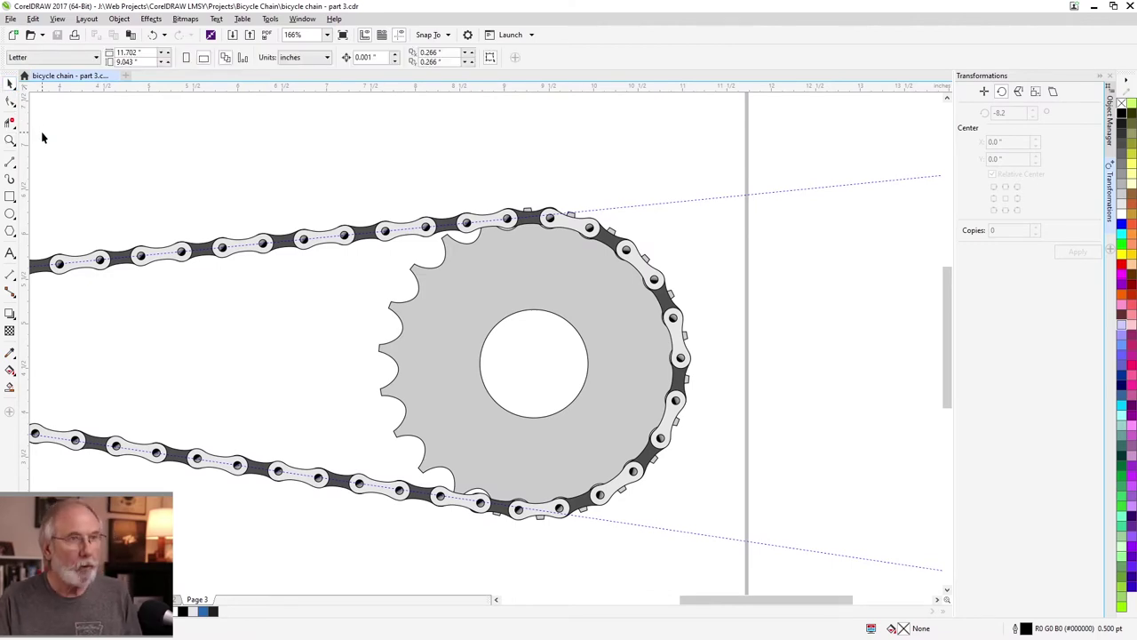
{"action": "left_click", "coordinate": [384, 229]}
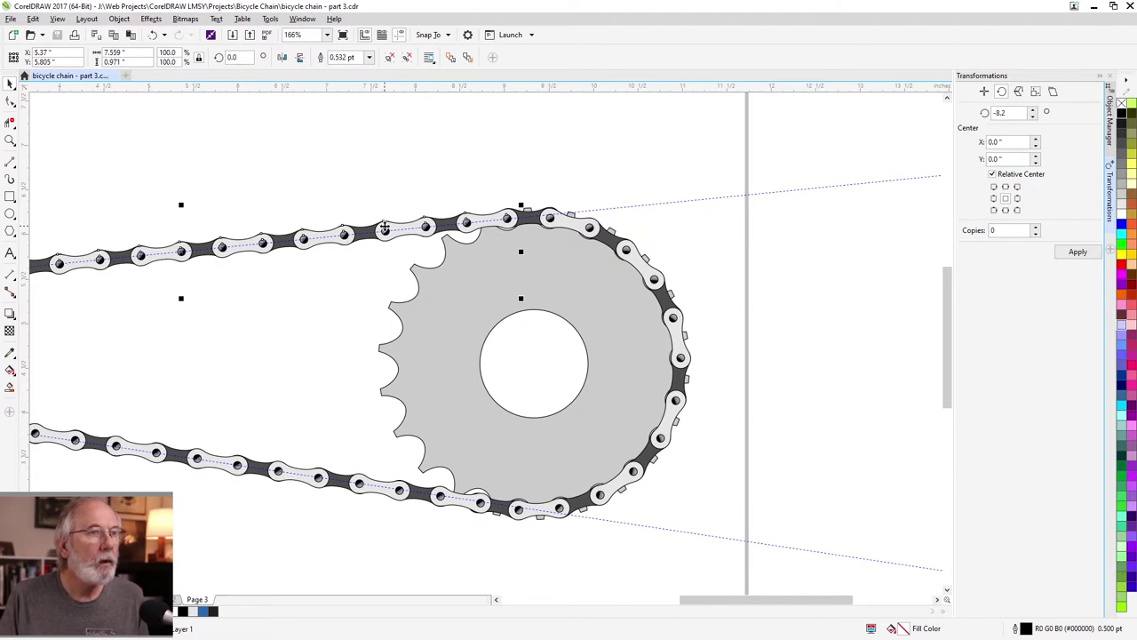
{"action": "left_click_drag", "start_coordinate": [384, 227], "coordinate": [405, 226]}
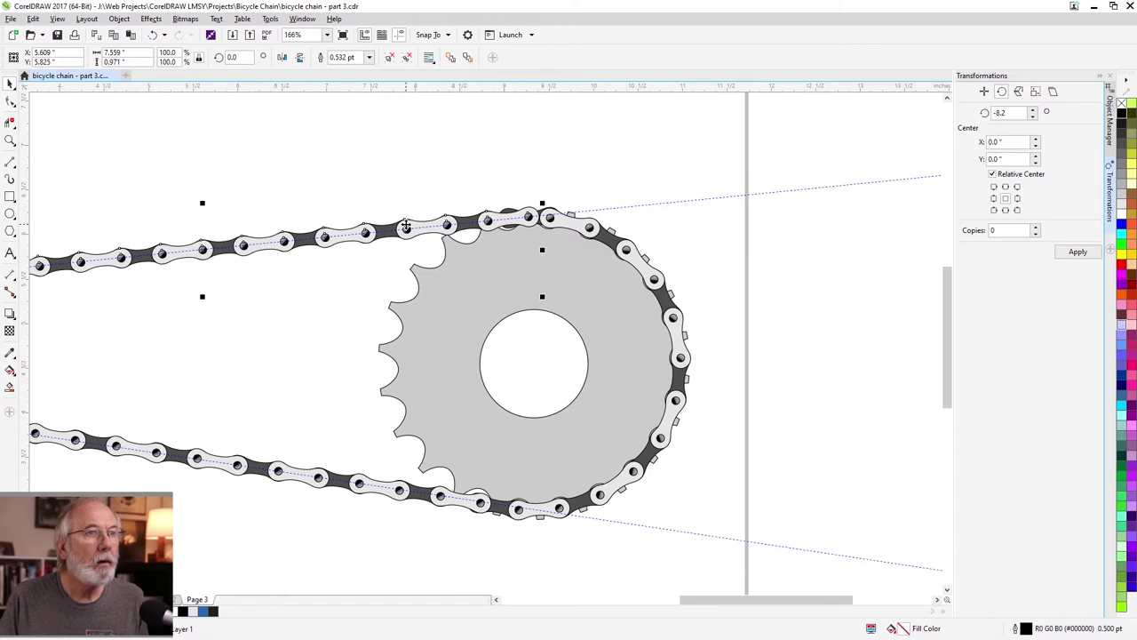
{"action": "key", "text": "h"}
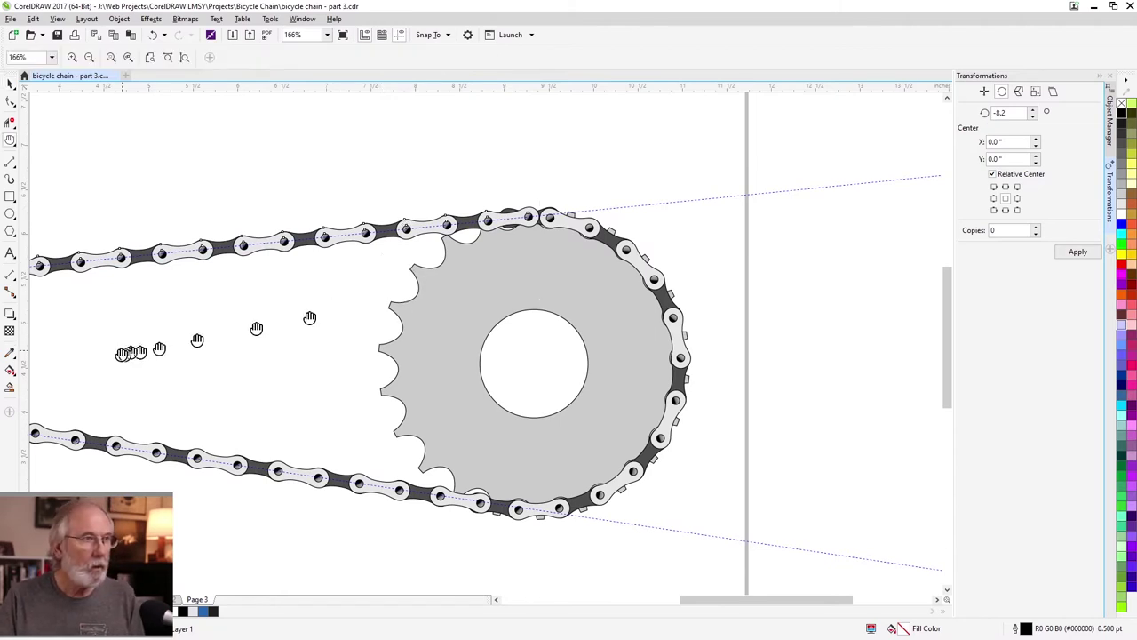
{"action": "left_click_drag", "start_coordinate": [104, 355], "coordinate": [597, 380]}
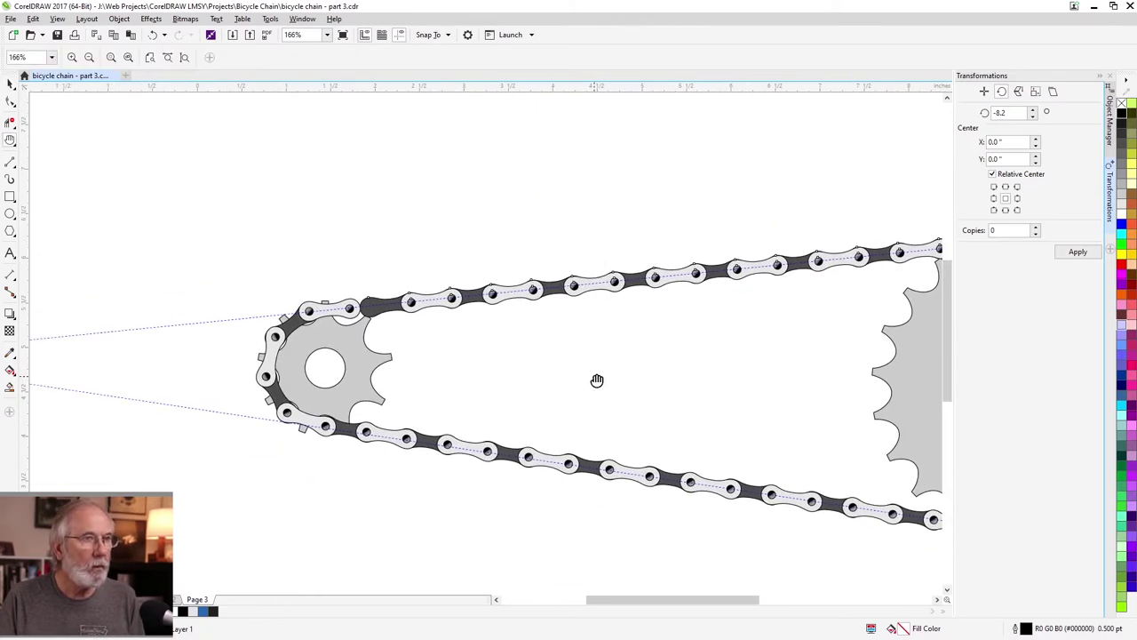
{"action": "key", "text": "space"}
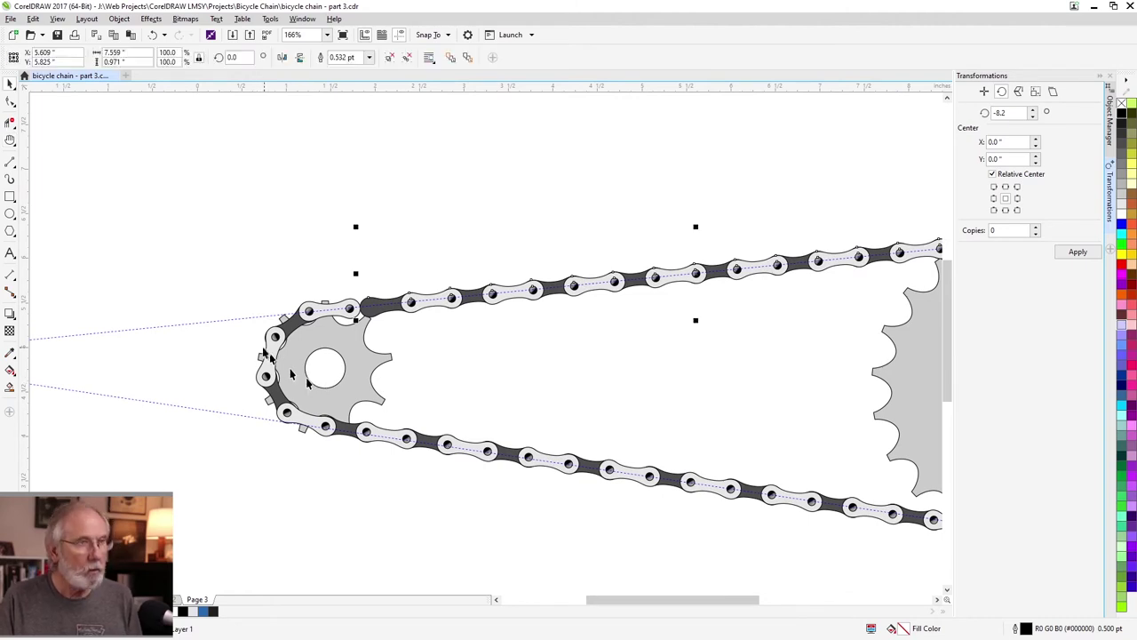
Rotate the small sprocket's wrapped links by -360/18 (-20°) about the sprocket hub.
{"action": "left_click_drag", "start_coordinate": [201, 240], "coordinate": [429, 479]}
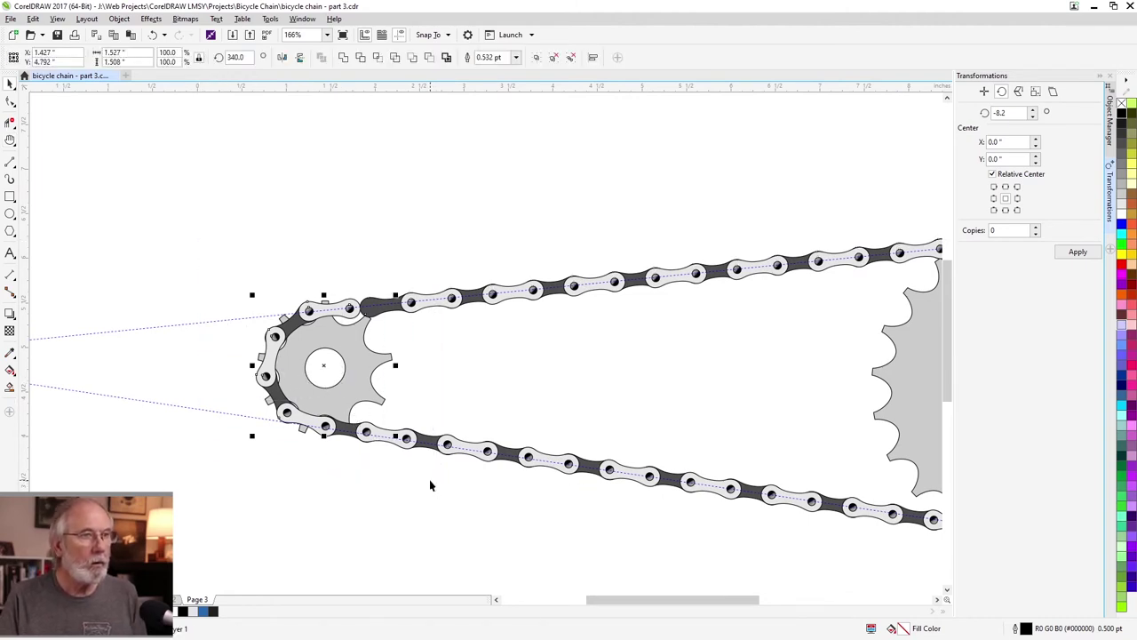
{"action": "left_click", "coordinate": [372, 364]}
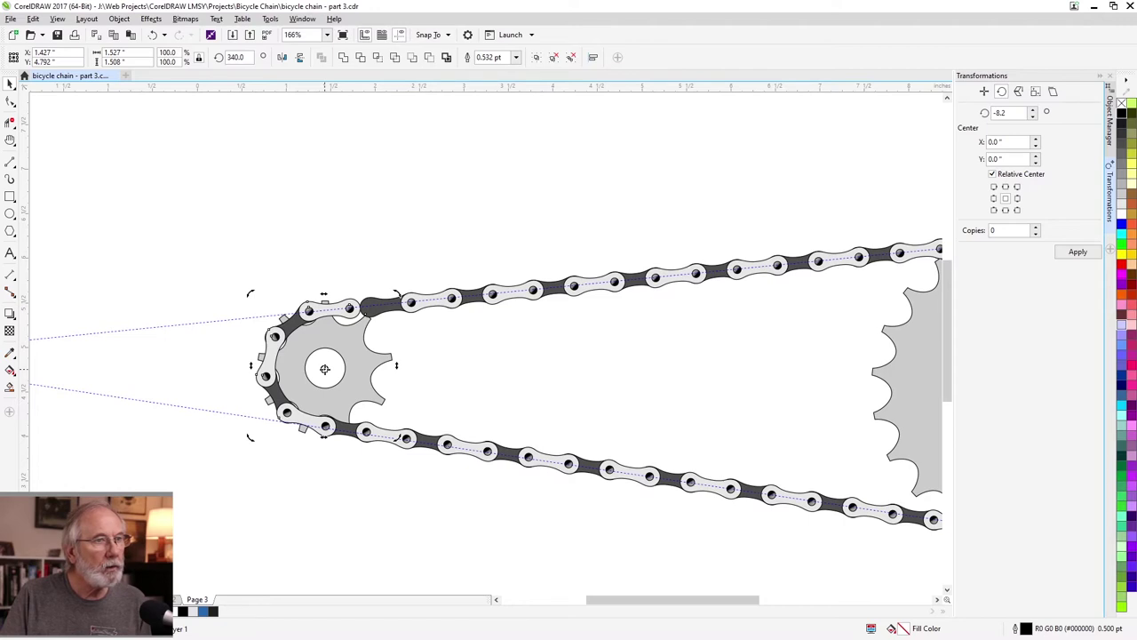
{"action": "left_click_drag", "start_coordinate": [325, 368], "coordinate": [325, 369]}
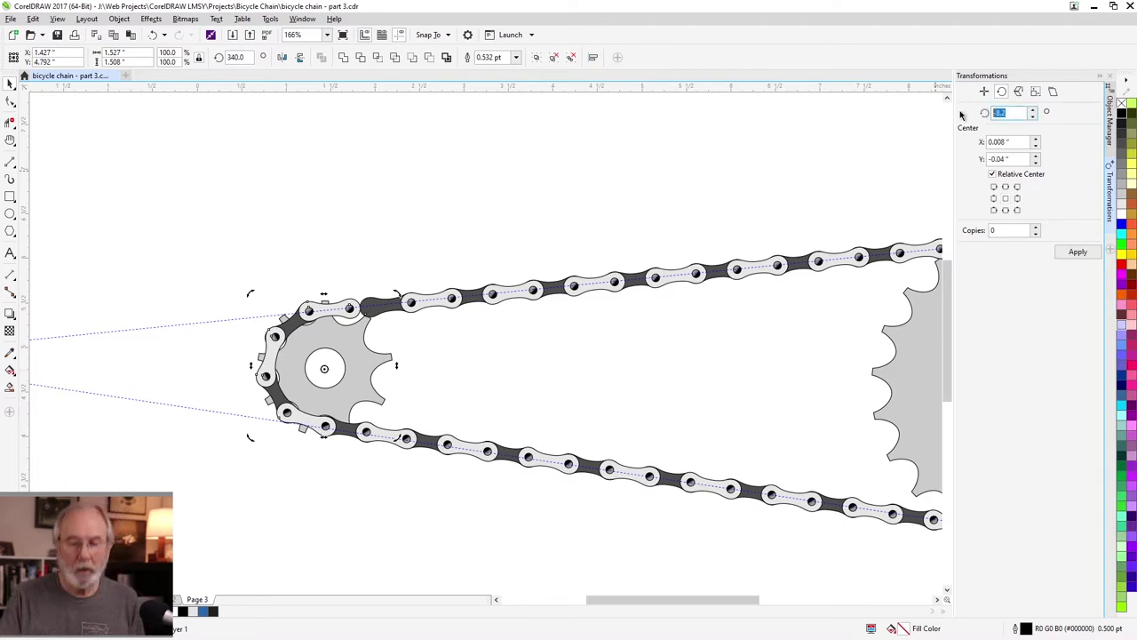
{"action": "type", "text": "-360/18"}
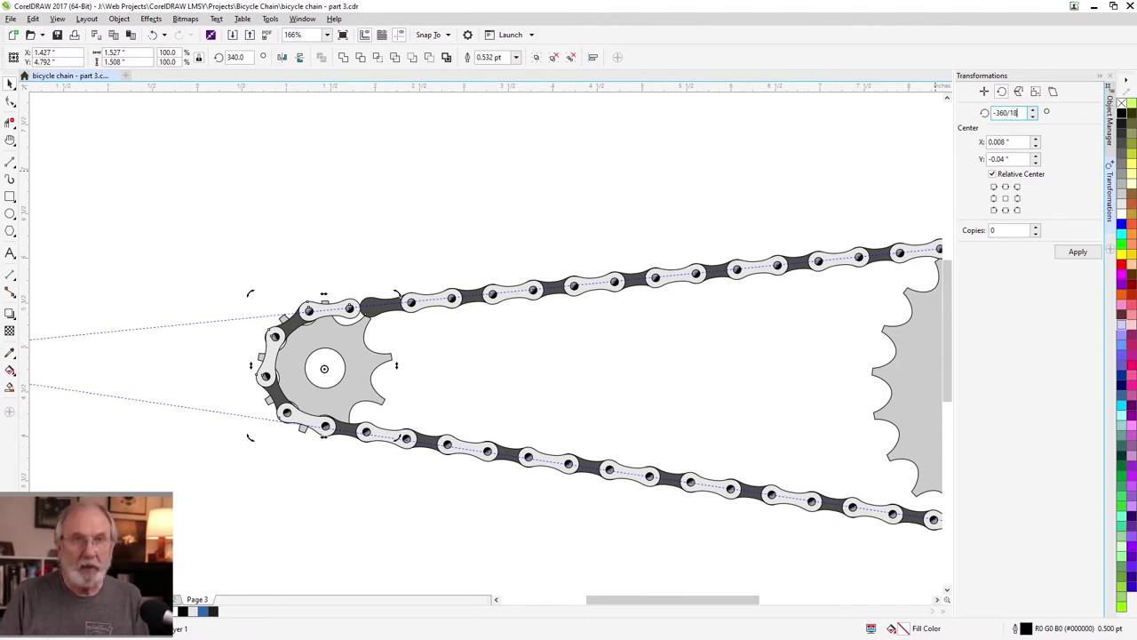
{"action": "left_click", "coordinate": [1077, 253]}
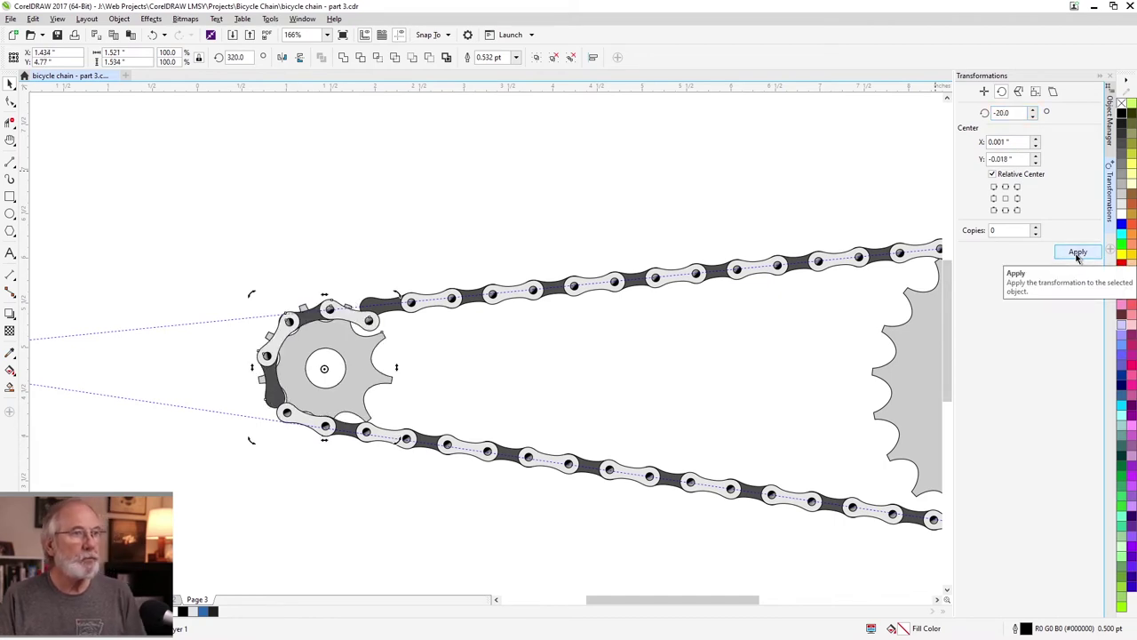
Rotate the link at the top of the small sprocket to meet the upper chain run.
{"action": "left_click", "coordinate": [376, 207]}
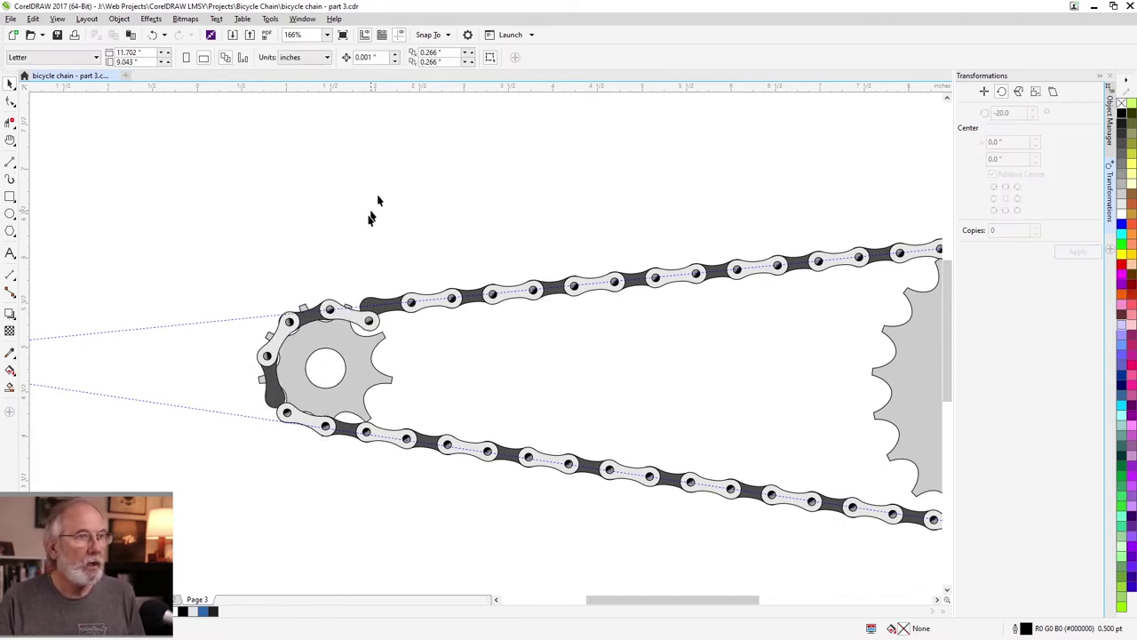
{"action": "left_click", "coordinate": [358, 313]}
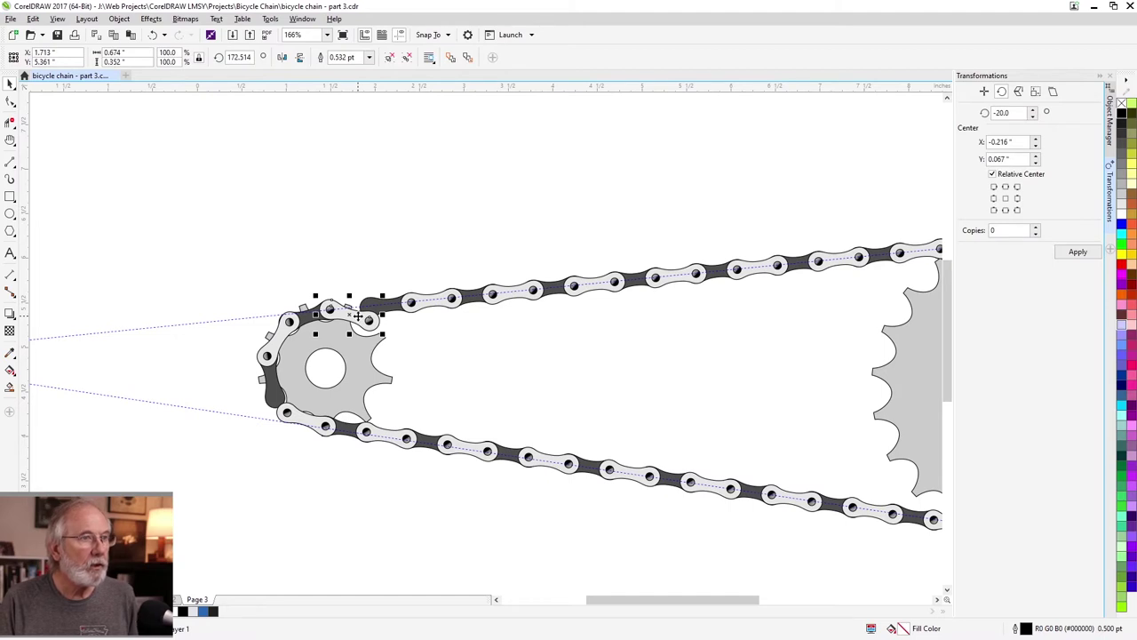
{"action": "left_click", "coordinate": [364, 320]}
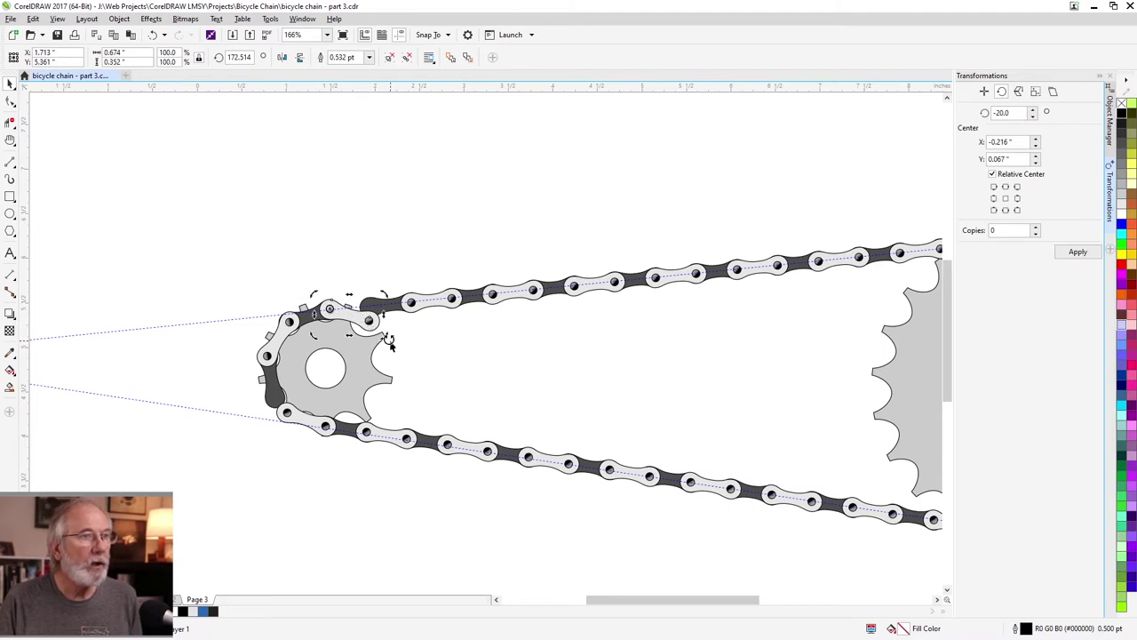
{"action": "left_click_drag", "start_coordinate": [384, 337], "coordinate": [382, 320]}
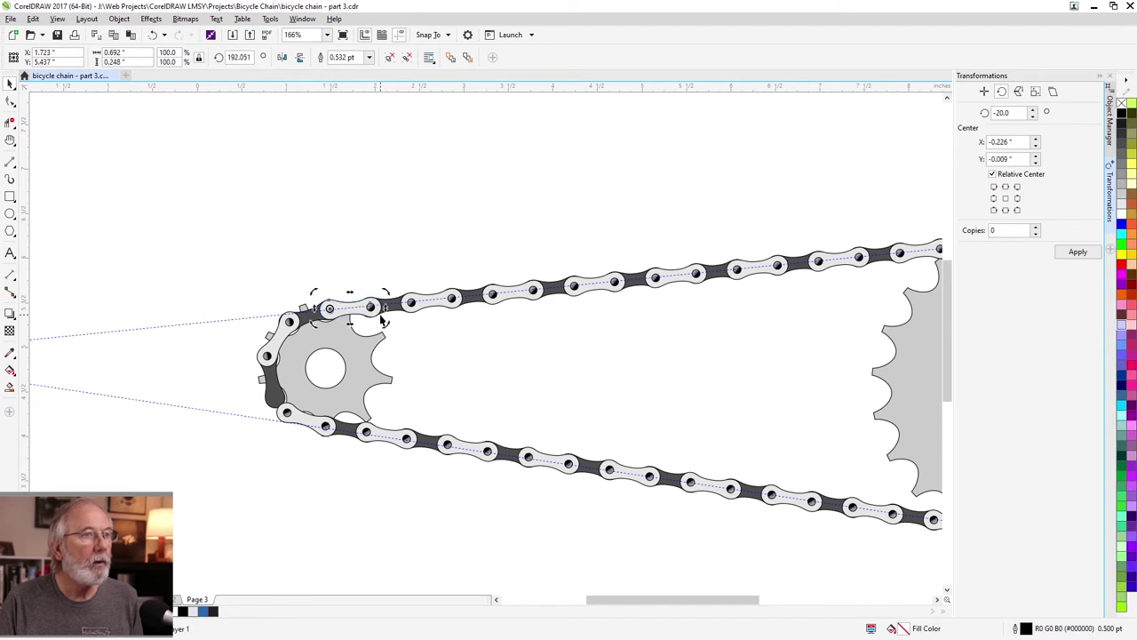
Slide the lower chain run toward the small sprocket and rotate the lower-left link to join it.
{"action": "left_click", "coordinate": [279, 392]}
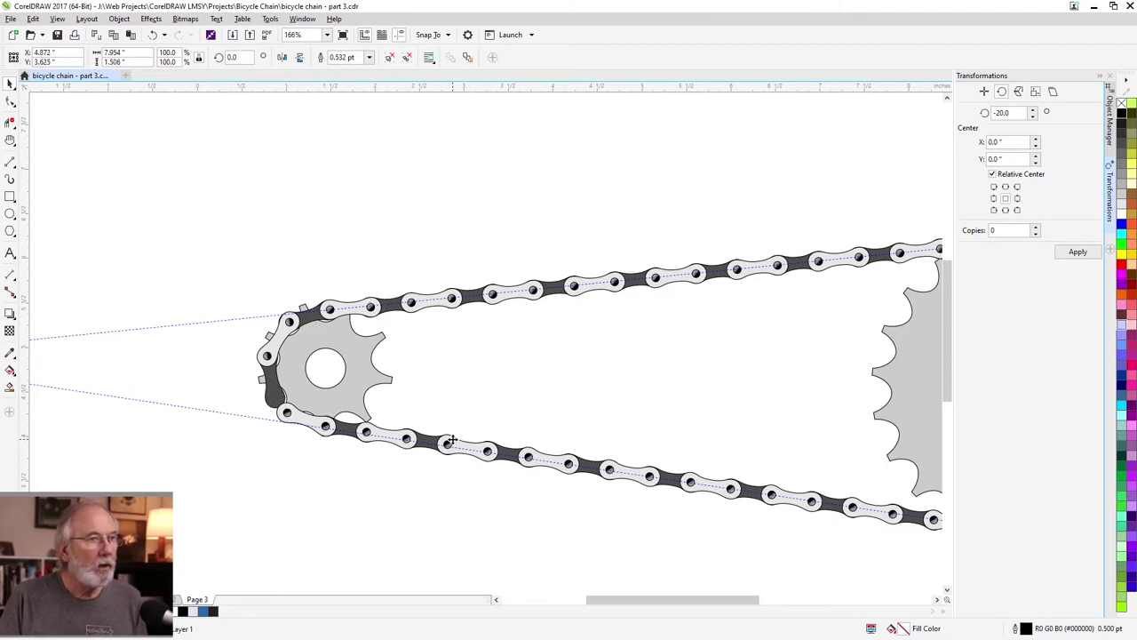
{"action": "left_click_drag", "start_coordinate": [451, 441], "coordinate": [430, 439]}
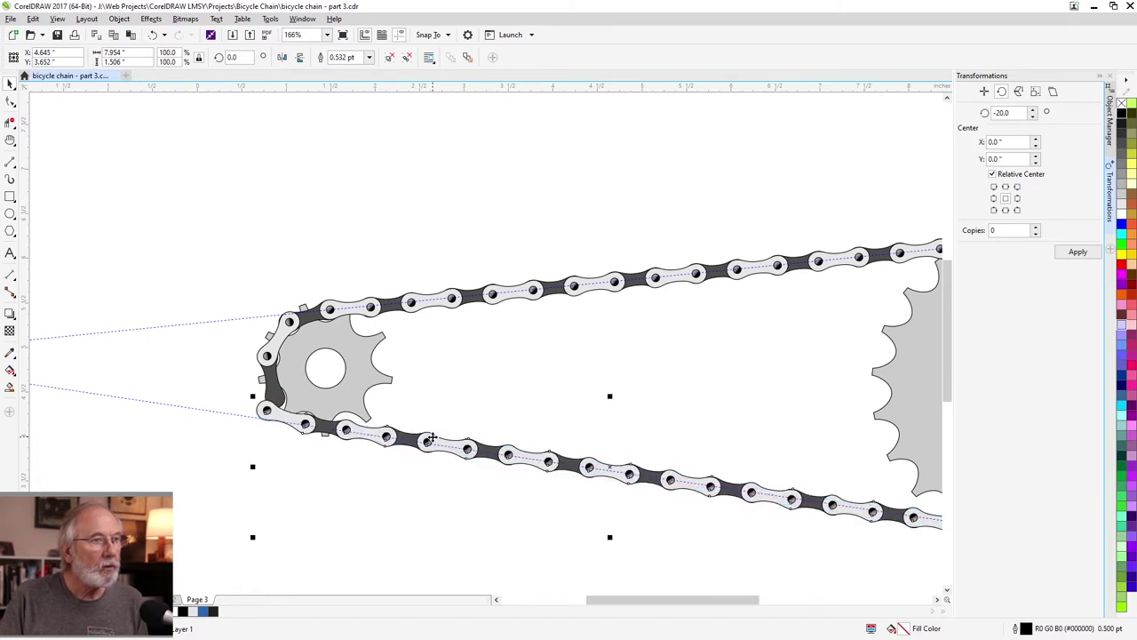
{"action": "left_click", "coordinate": [274, 414]}
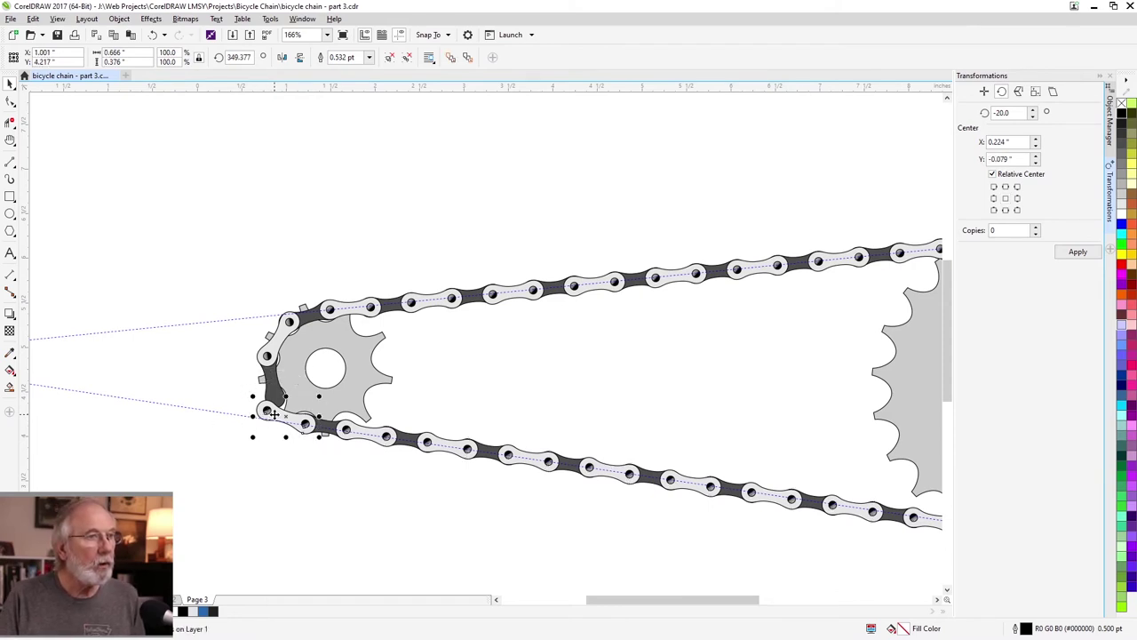
{"action": "left_click", "coordinate": [274, 414]}
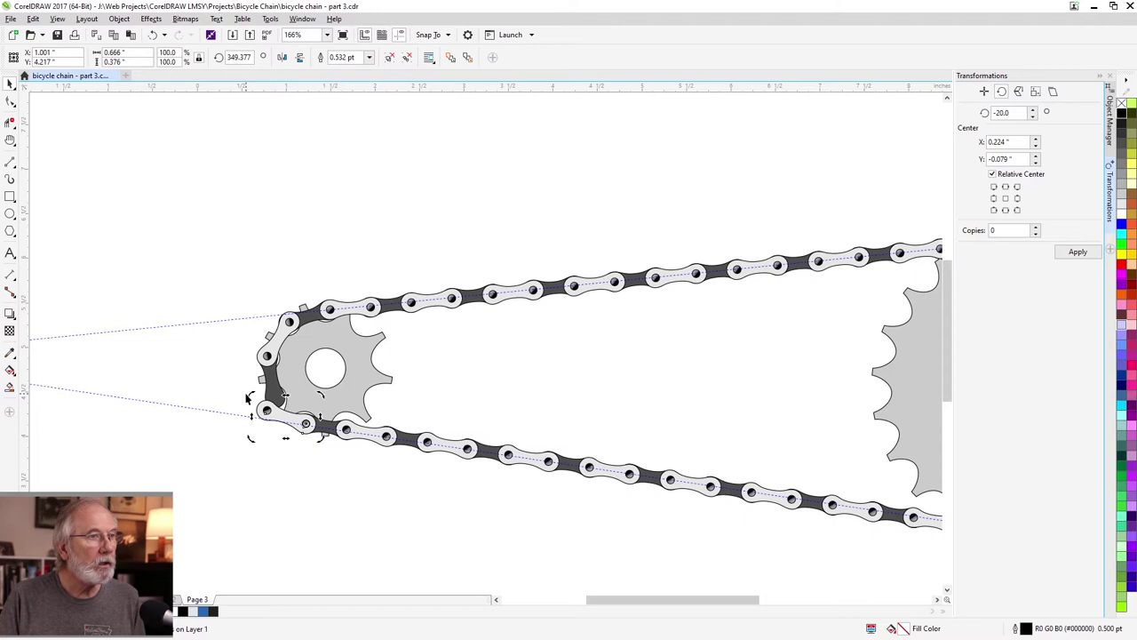
{"action": "left_click_drag", "start_coordinate": [249, 393], "coordinate": [265, 384]}
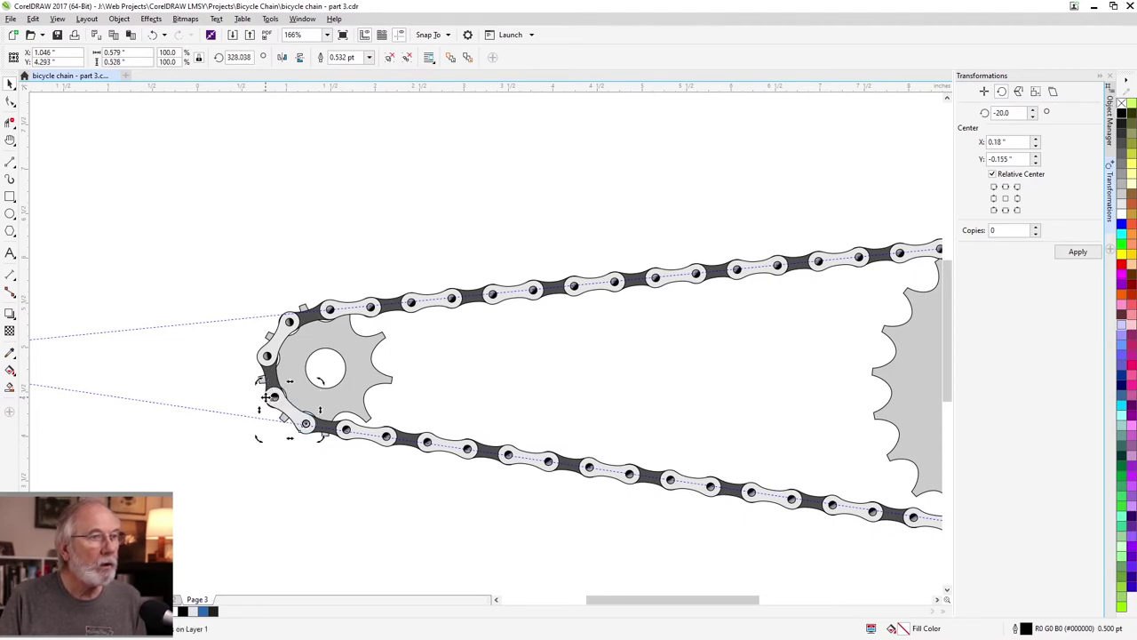
{"action": "key", "text": "h"}
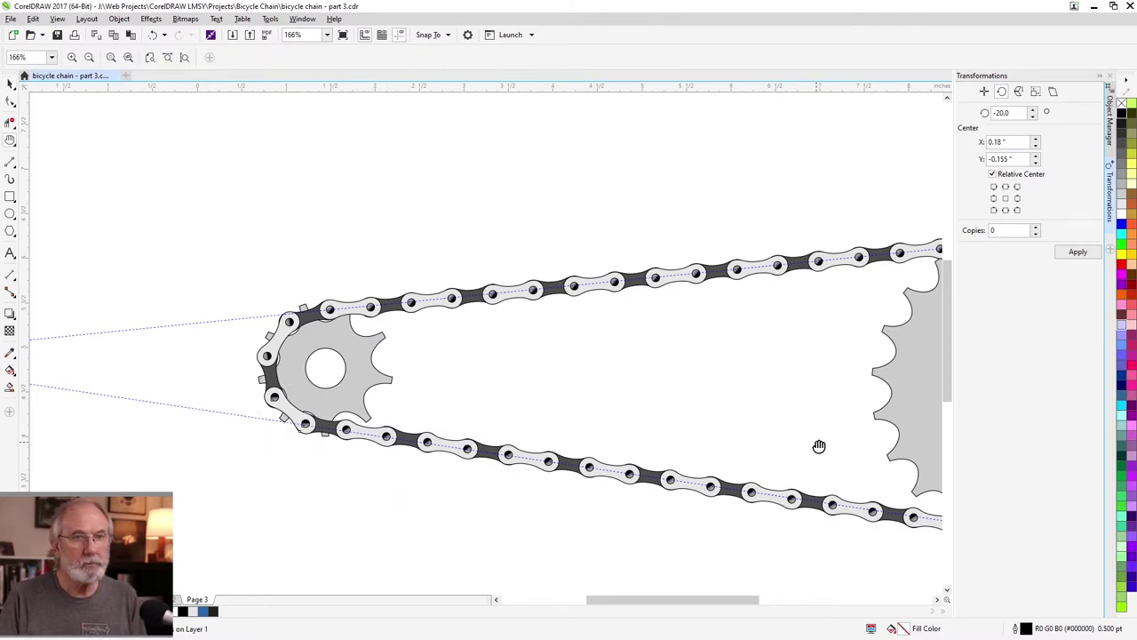
Rotate the large sprocket and its wrapped chain by -360/44, one tooth back.
{"action": "left_click_drag", "start_coordinate": [817, 376], "coordinate": [436, 361]}
{"action": "left_click_drag", "start_coordinate": [433, 431], "coordinate": [426, 431]}
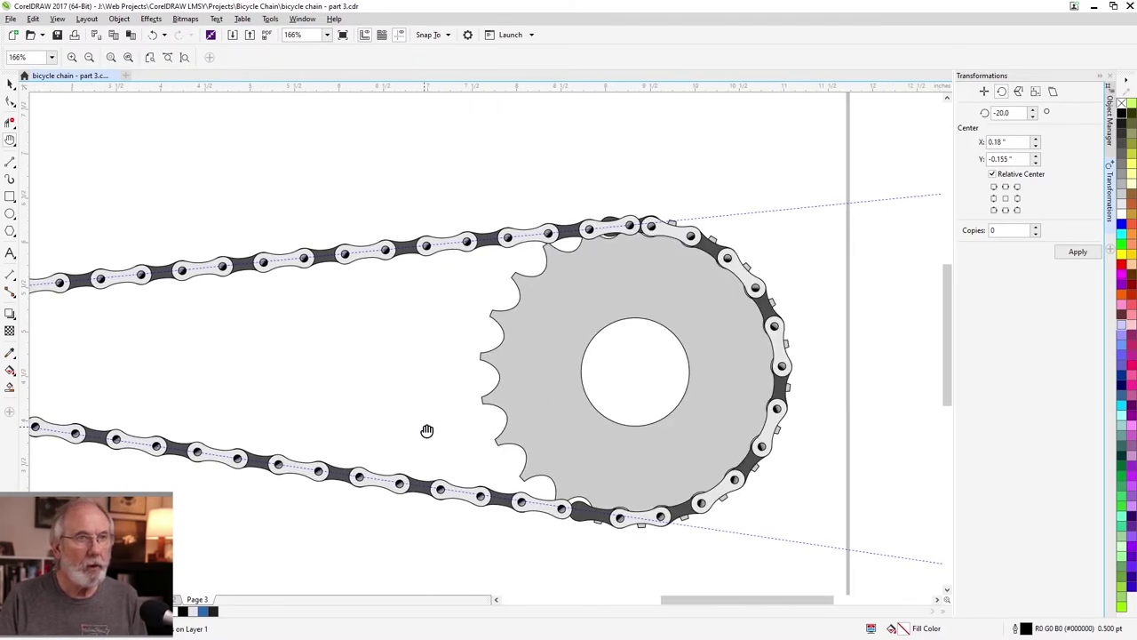
{"action": "key", "text": "space"}
{"action": "left_click_drag", "start_coordinate": [452, 151], "coordinate": [817, 592]}
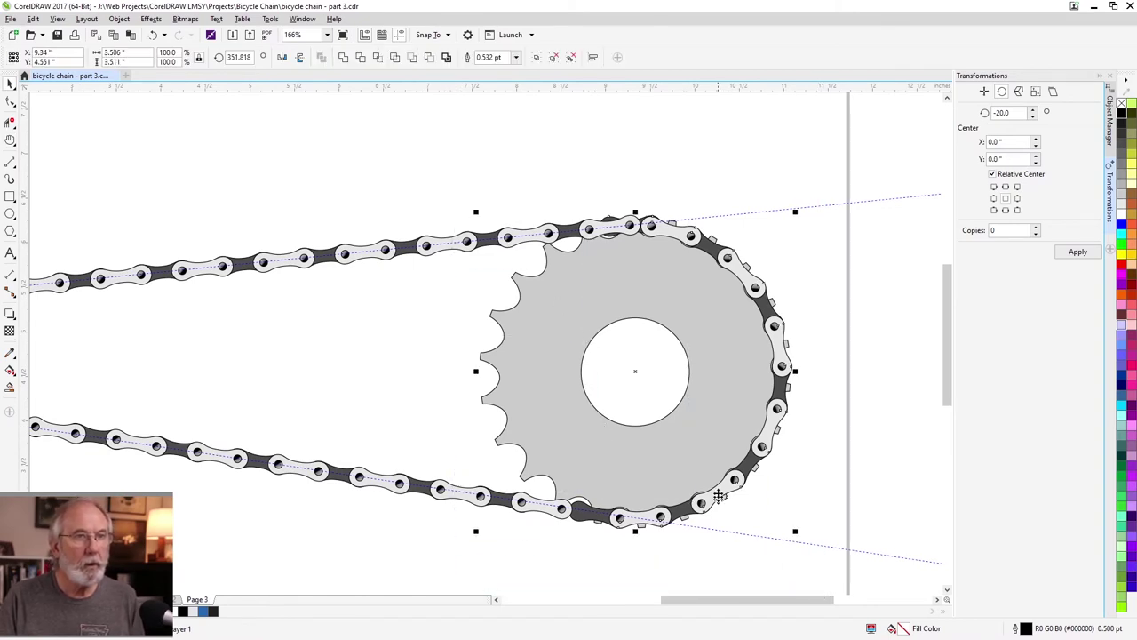
{"action": "left_click", "coordinate": [716, 374]}
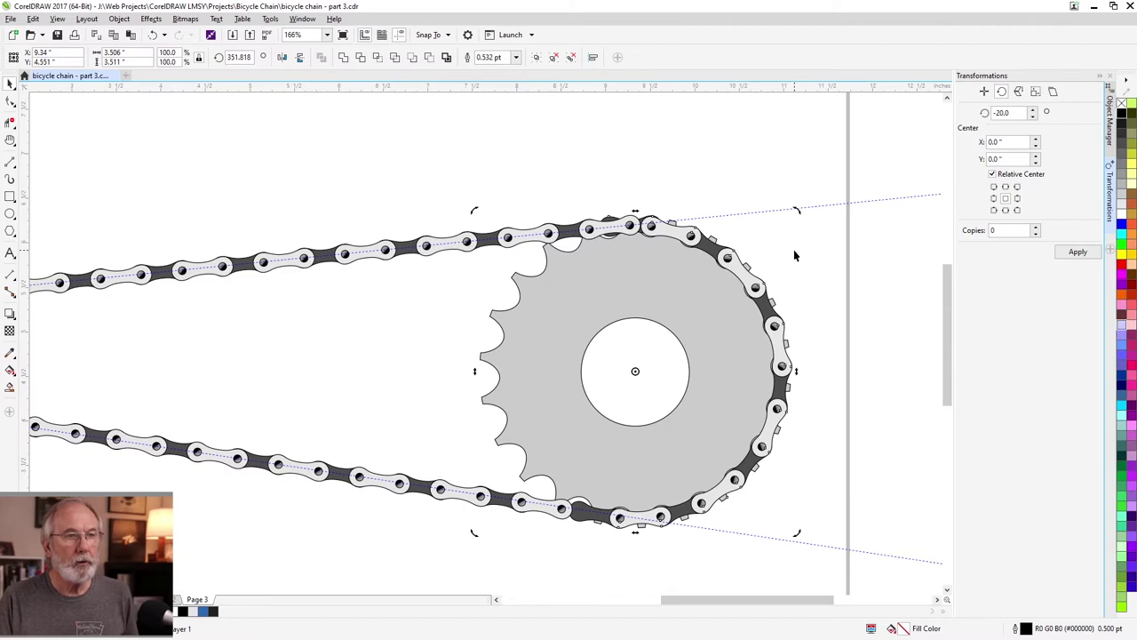
{"action": "double_click", "coordinate": [1004, 112]}
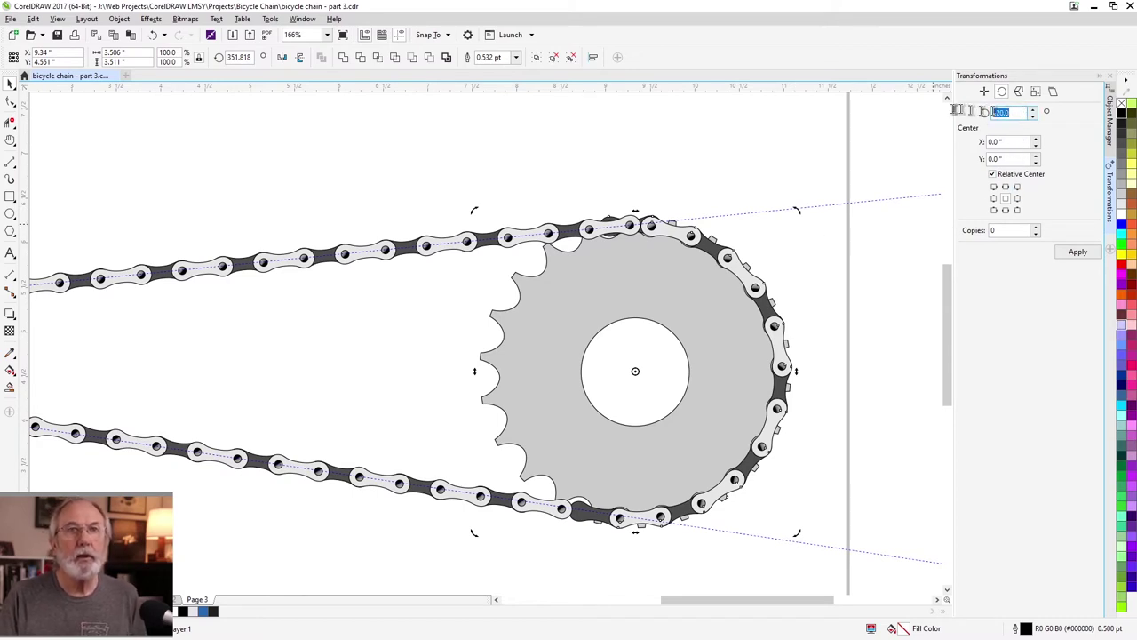
{"action": "type", "text": "-360/44"}
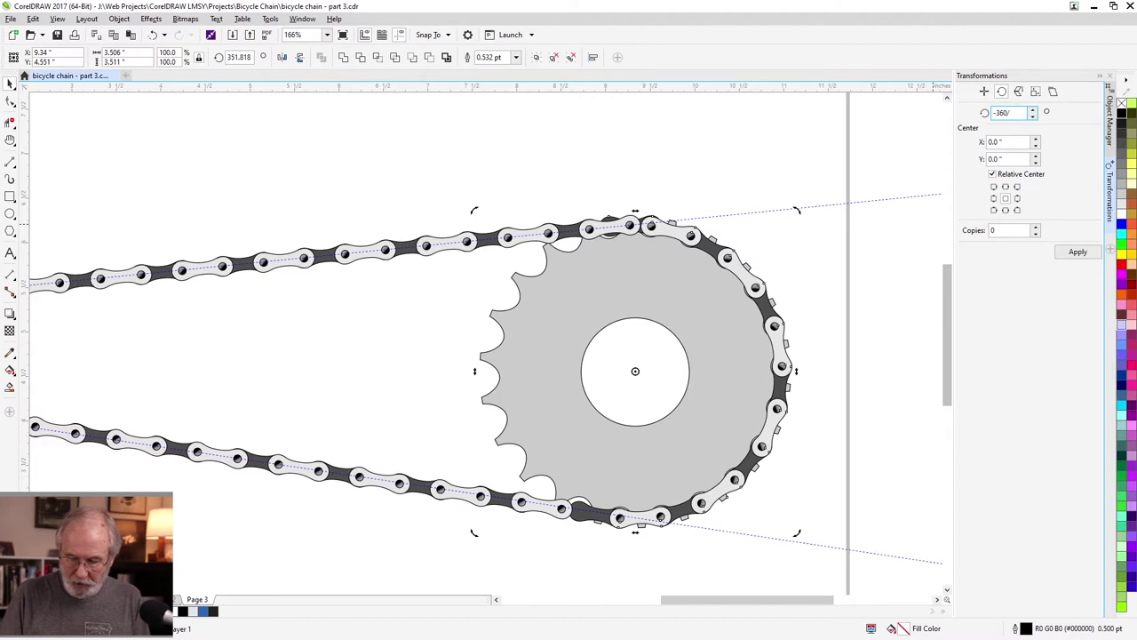
{"action": "left_click", "coordinate": [1078, 253]}
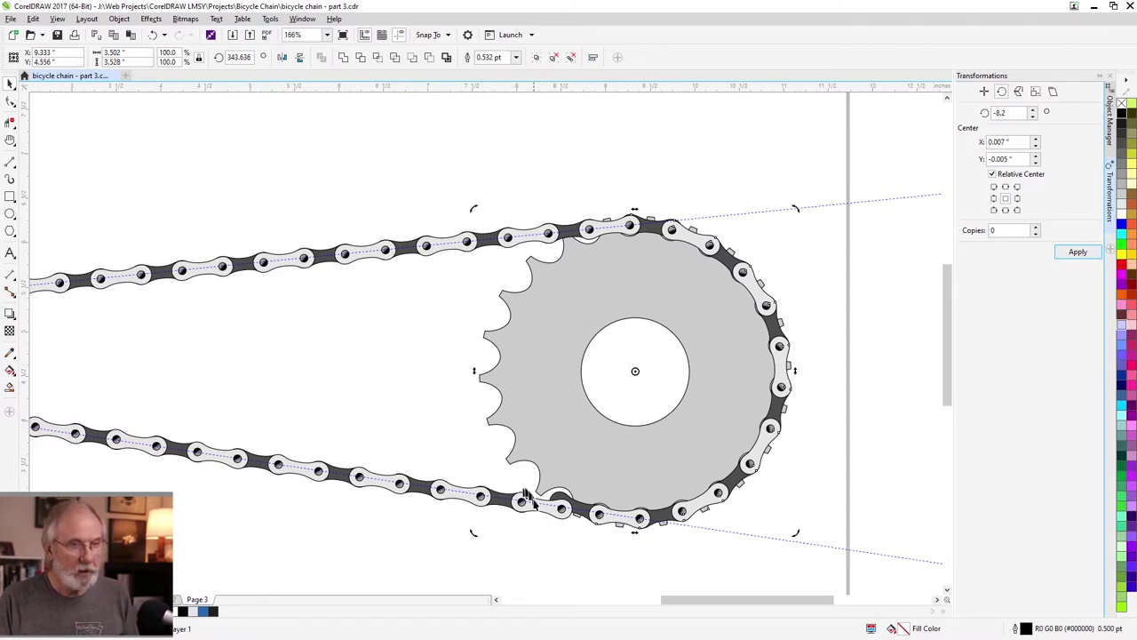
Tilt the loose link below the large sprocket to about 172° to line up with the chain.
{"action": "left_click", "coordinate": [577, 505]}
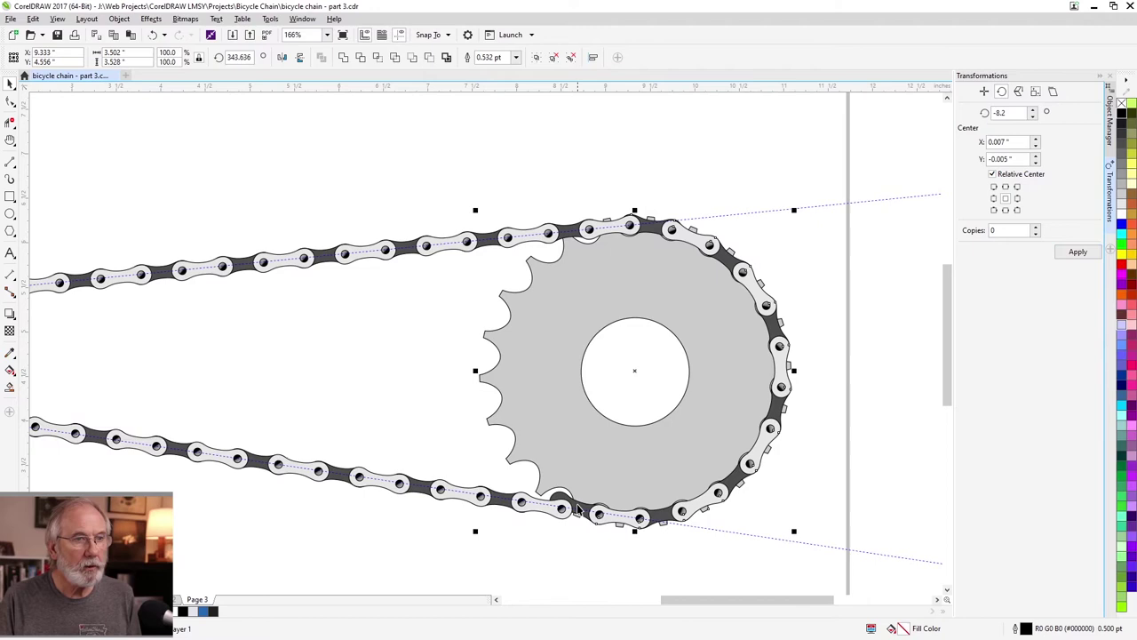
{"action": "left_click", "coordinate": [577, 504]}
{"action": "left_click", "coordinate": [563, 553]}
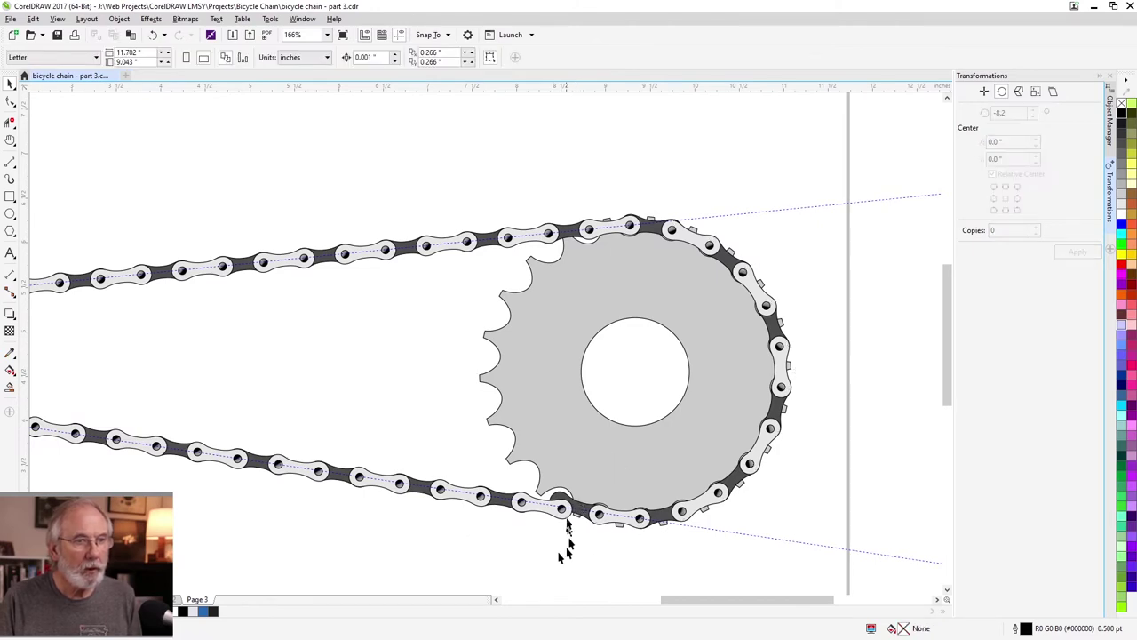
{"action": "left_click", "coordinate": [579, 508], "text": "ctrl"}
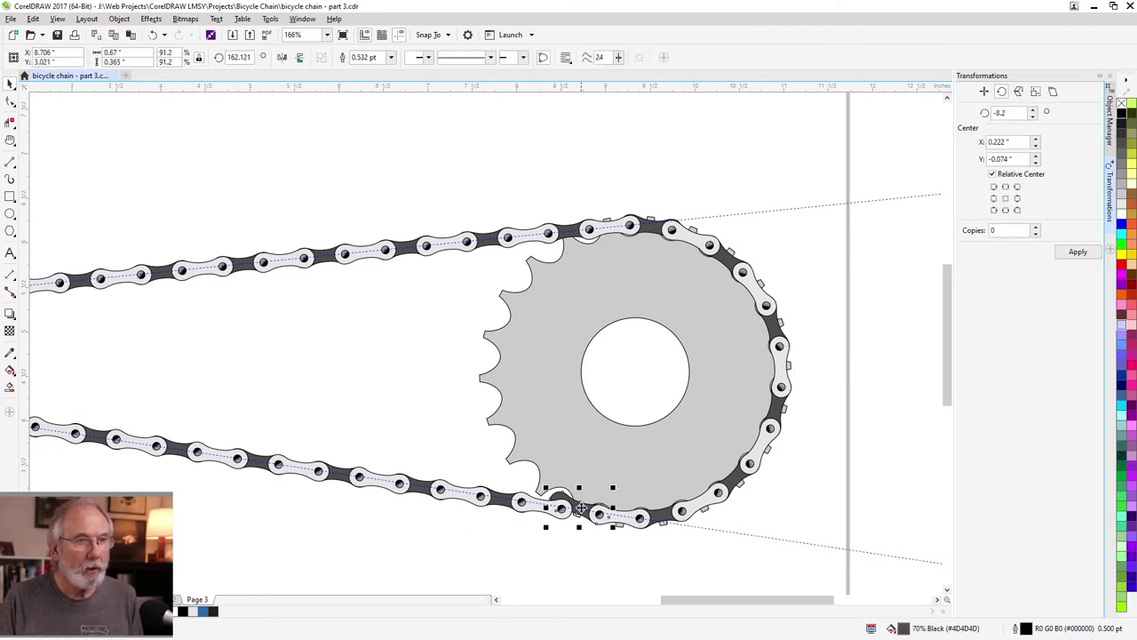
{"action": "left_click", "coordinate": [580, 508]}
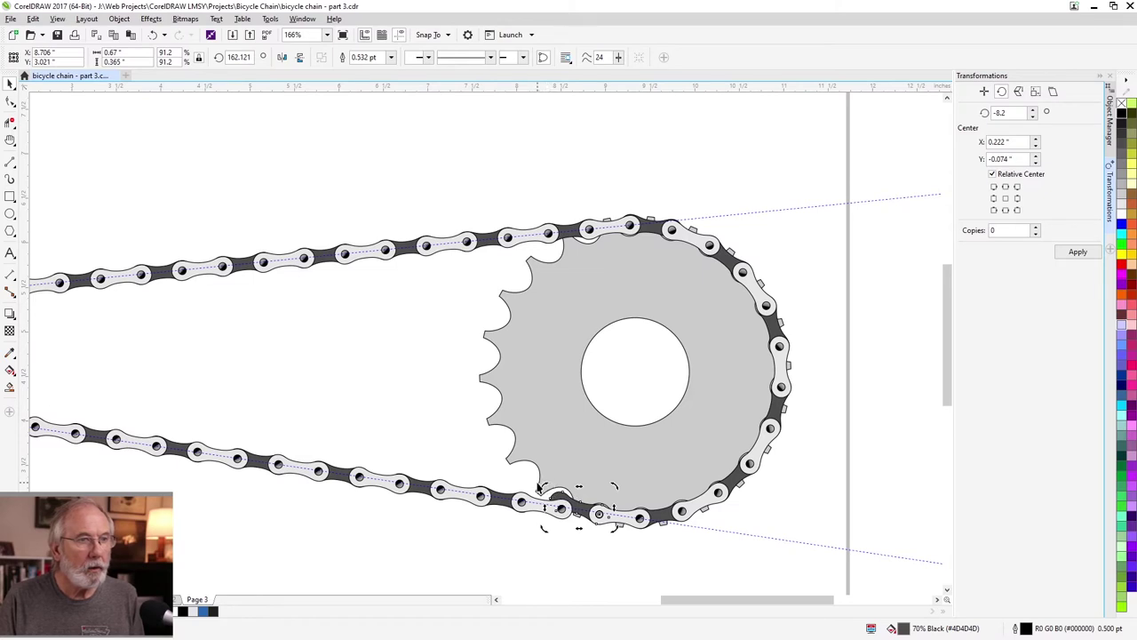
{"action": "left_click_drag", "start_coordinate": [542, 486], "coordinate": [540, 499]}
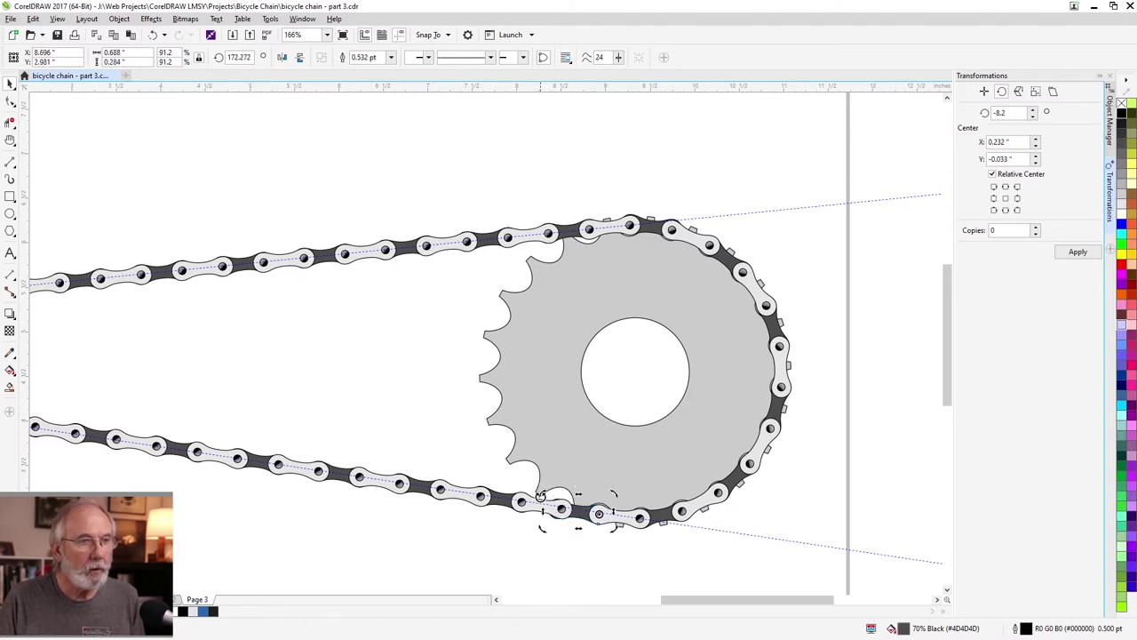
Deselect to commit the link's rotation and zoom out to show the whole Page 3 drawing.
{"action": "left_click", "coordinate": [778, 193]}
{"action": "key", "text": "shift+F4"}
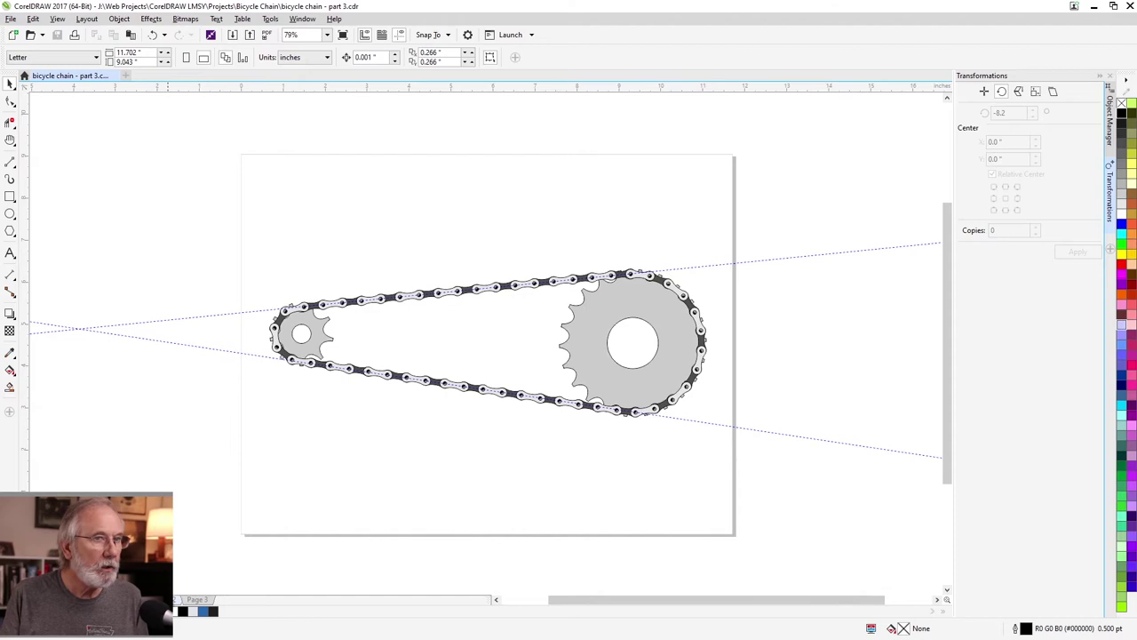
{"action": "left_click", "coordinate": [196, 601]}
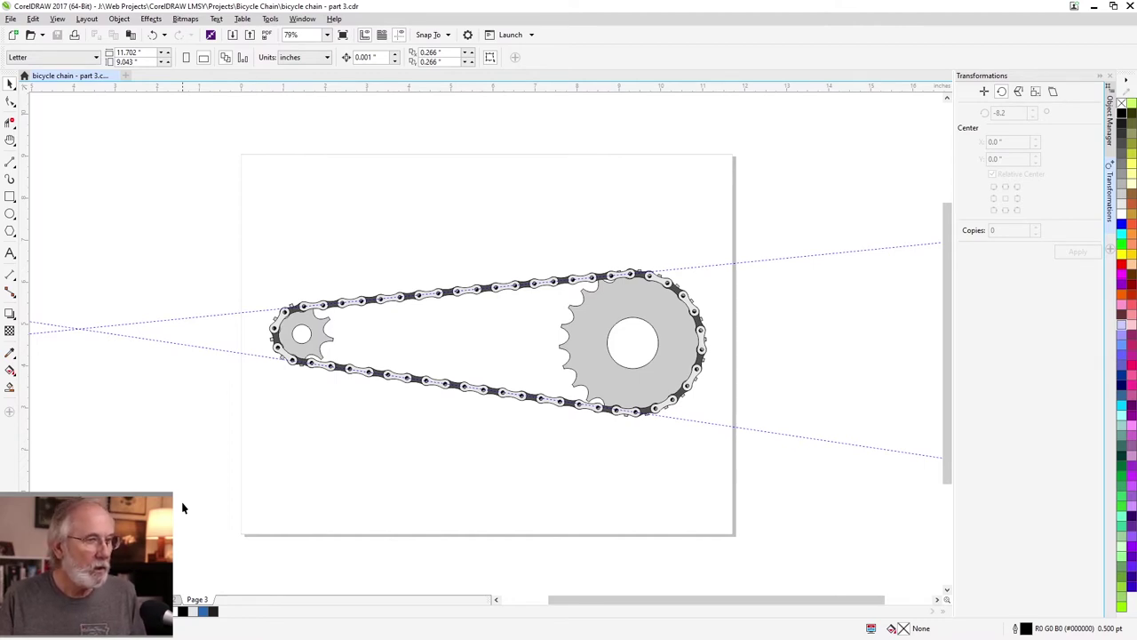
Duplicate Page 3 as Page 4, copying layers and their contents.
{"action": "right_click", "coordinate": [199, 603]}
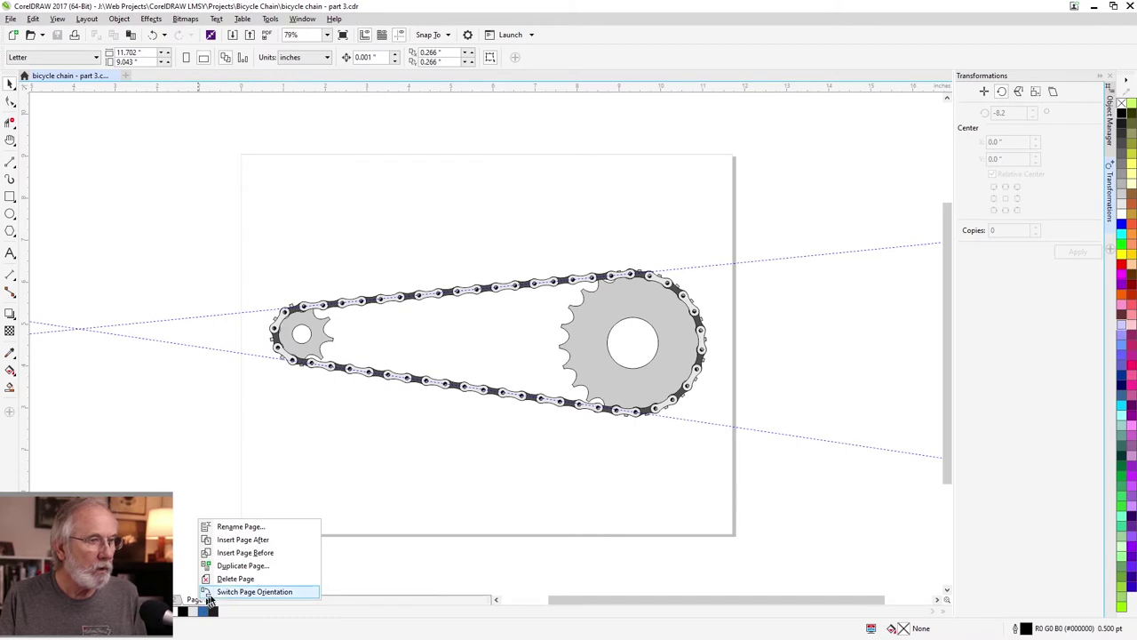
{"action": "left_click", "coordinate": [243, 567]}
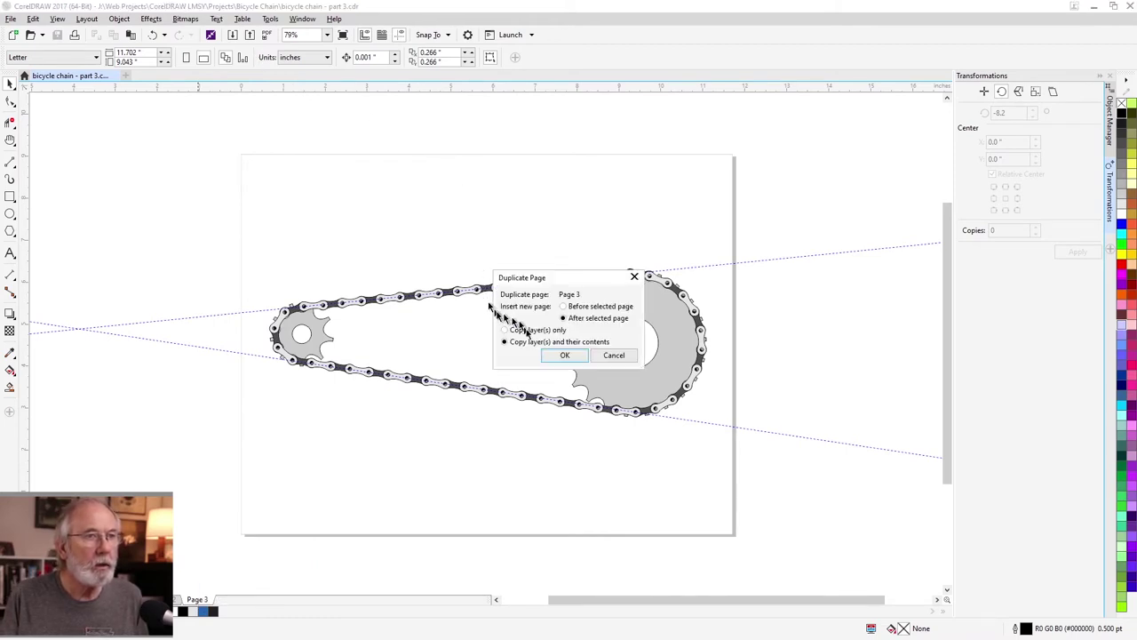
{"action": "left_click", "coordinate": [559, 355]}
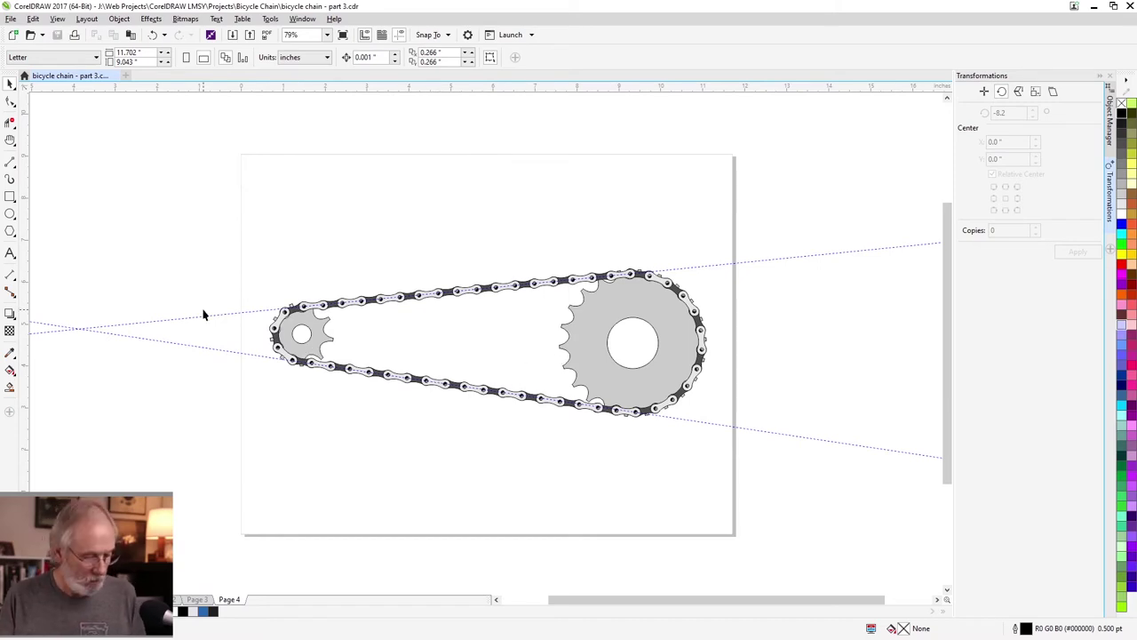
Zoom in on the large sprocket and slide the upper chain run to the right.
{"action": "key", "text": "z"}
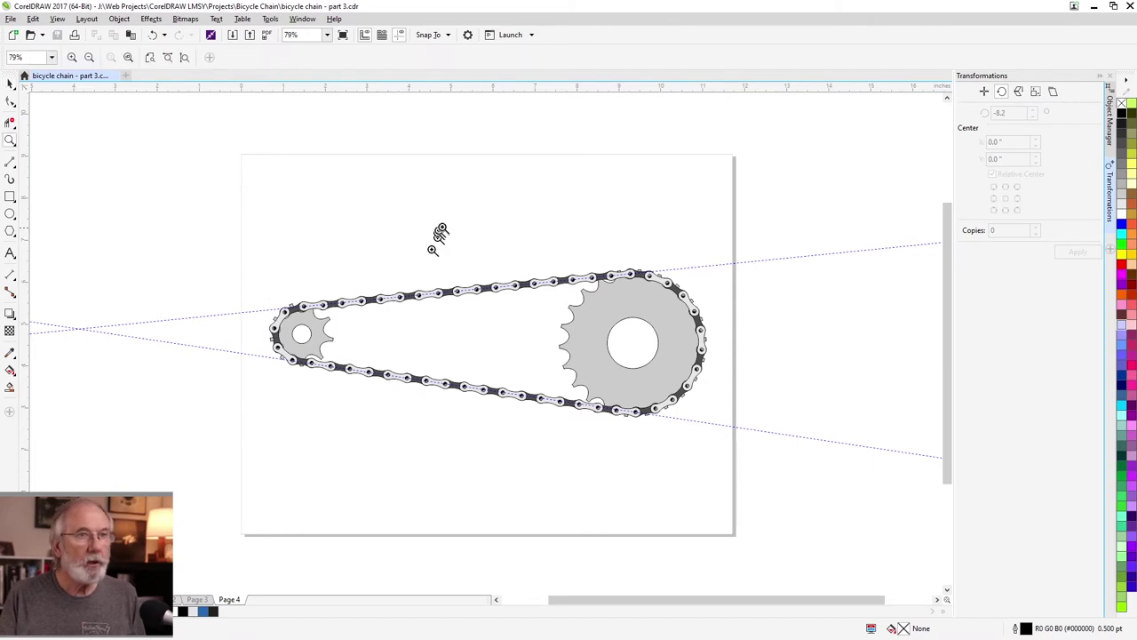
{"action": "left_click_drag", "start_coordinate": [525, 229], "coordinate": [706, 462]}
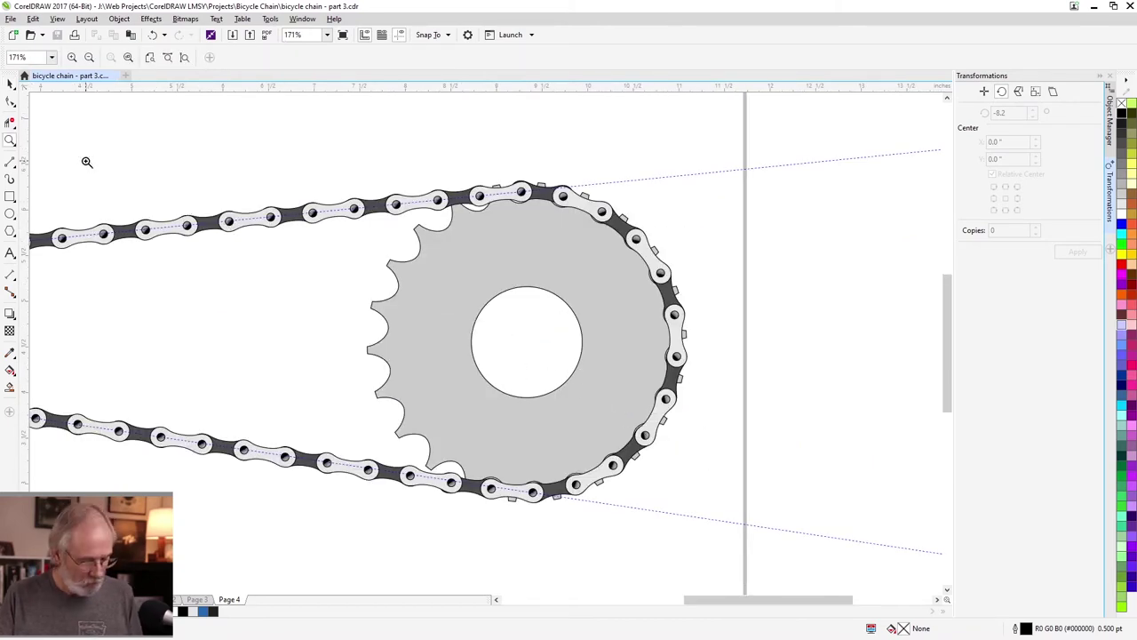
{"action": "key", "text": "space"}
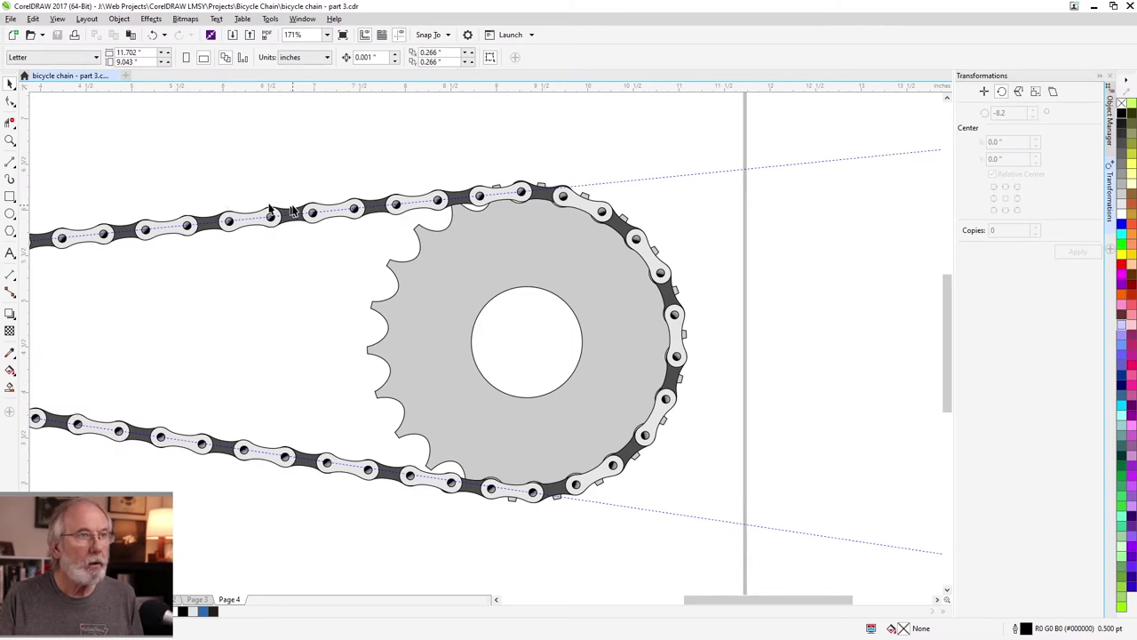
{"action": "left_click", "coordinate": [353, 204]}
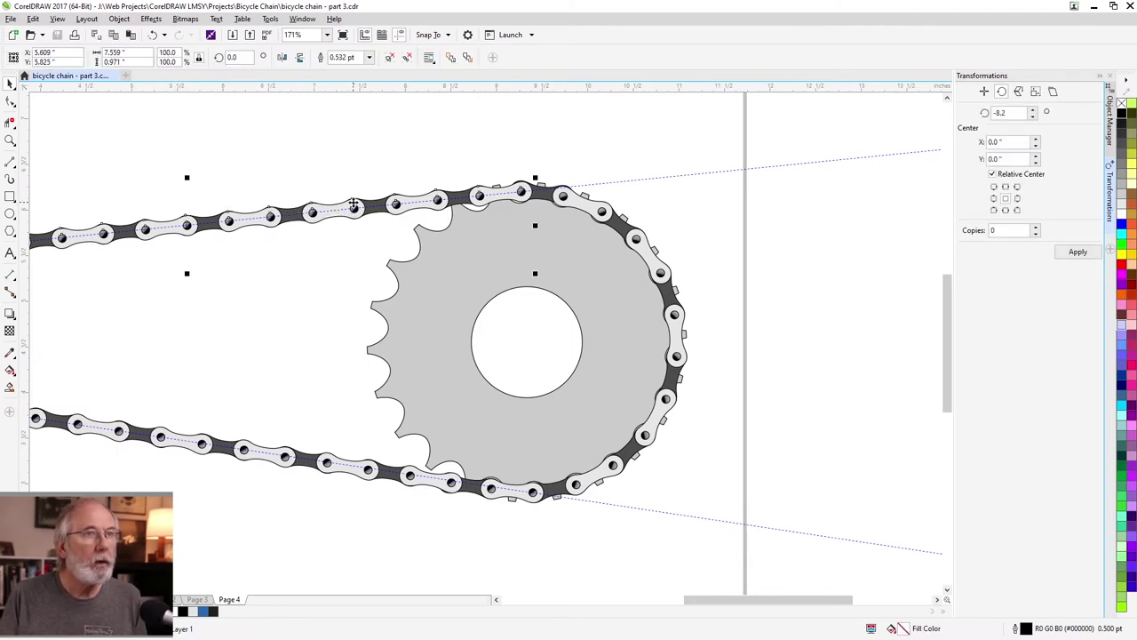
{"action": "left_click_drag", "start_coordinate": [353, 205], "coordinate": [375, 205]}
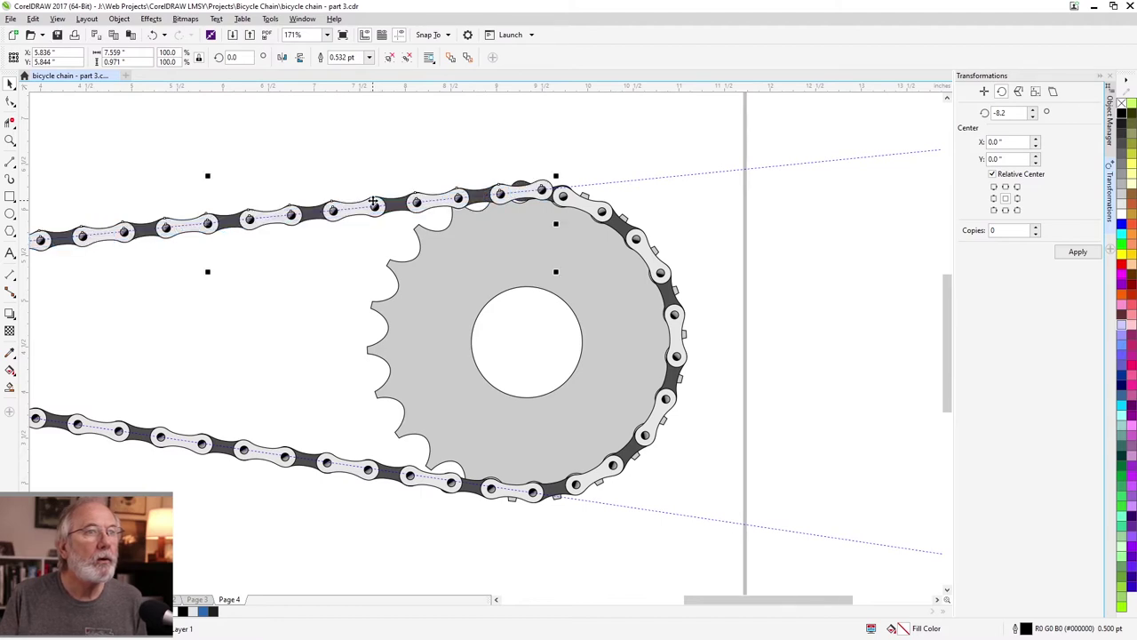
Rotate the small sprocket and its wrapped chain by -360/18 about its hub, then deselect.
{"action": "key", "text": "h"}
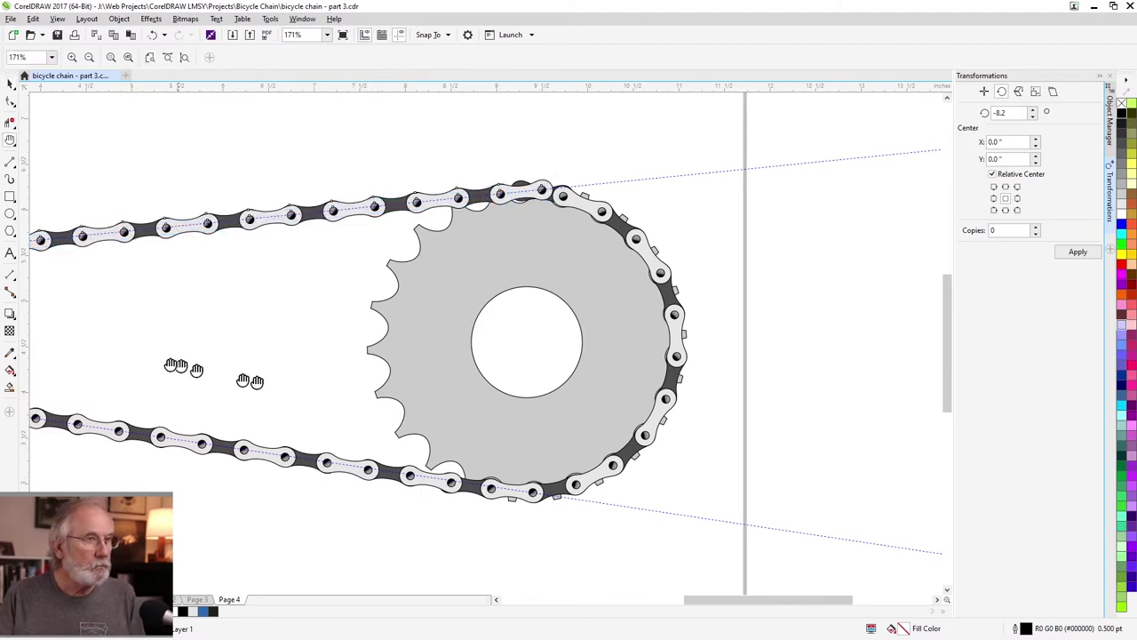
{"action": "left_click_drag", "start_coordinate": [76, 330], "coordinate": [501, 349]}
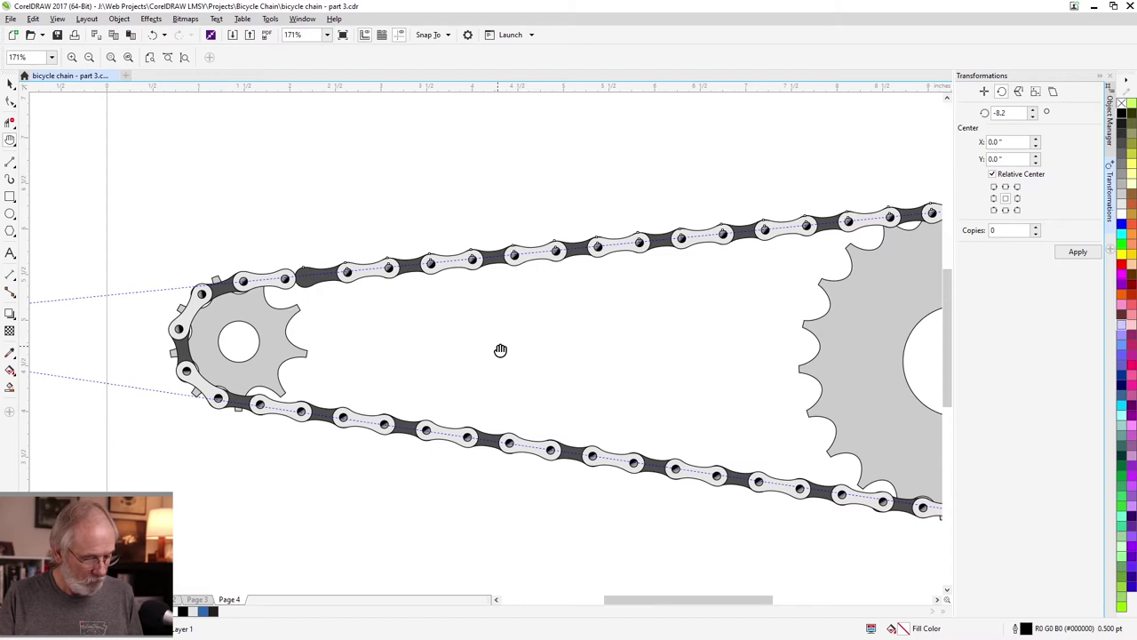
{"action": "key", "text": "space"}
{"action": "left_click_drag", "start_coordinate": [113, 195], "coordinate": [334, 468]}
{"action": "left_click", "coordinate": [266, 328]}
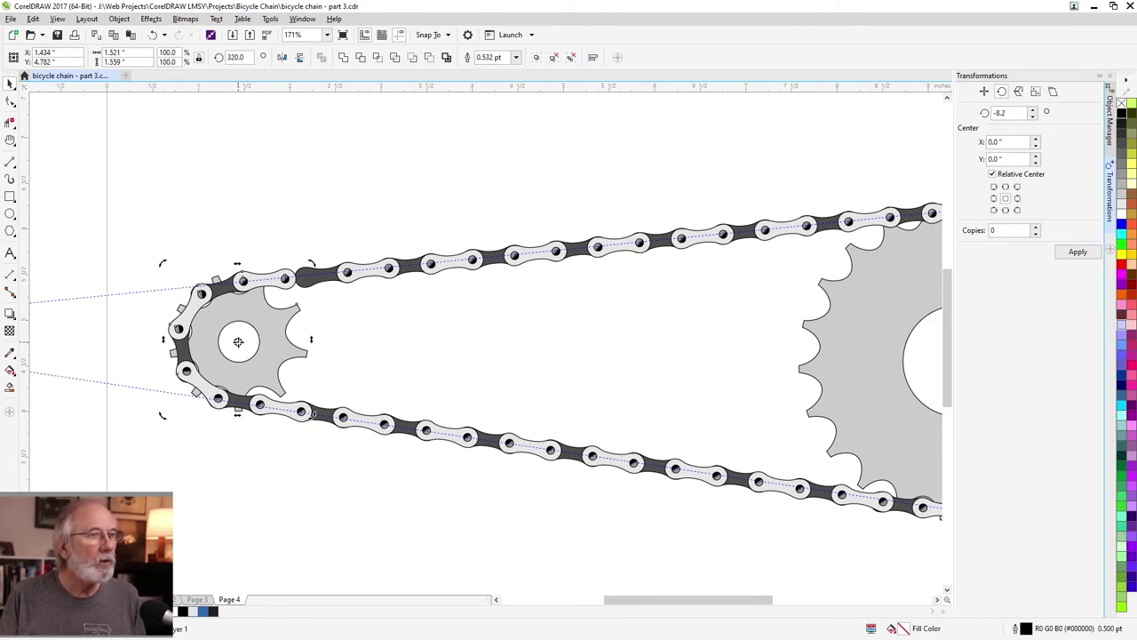
{"action": "left_click_drag", "start_coordinate": [238, 341], "coordinate": [238, 343]}
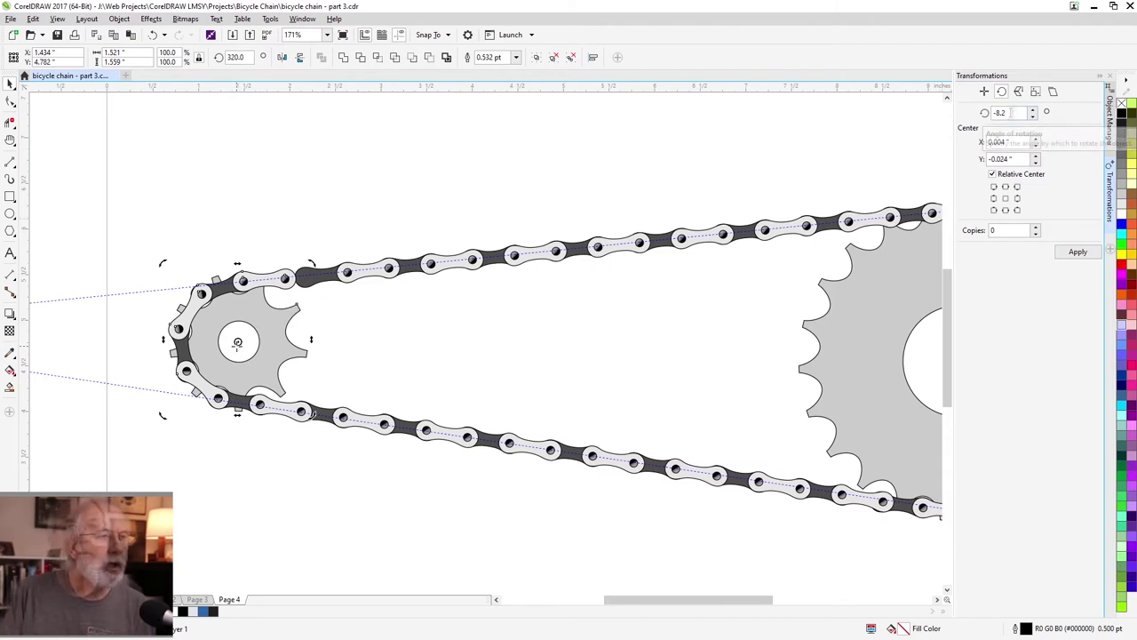
{"action": "double_click", "coordinate": [1002, 111]}
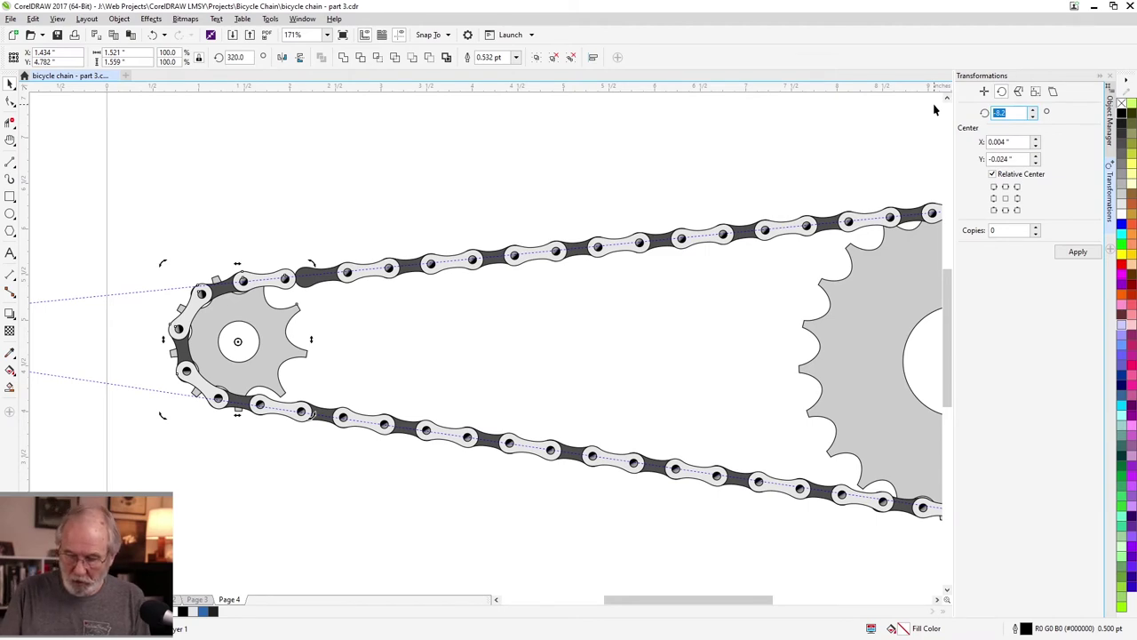
{"action": "type", "text": "-"}
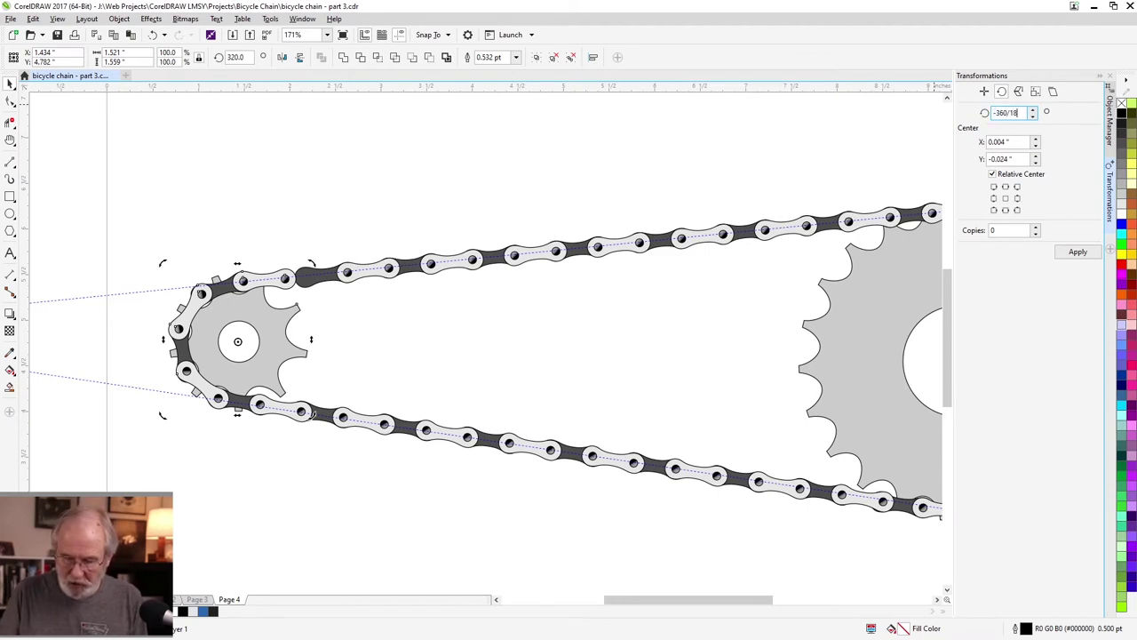
{"action": "left_click", "coordinate": [1078, 253]}
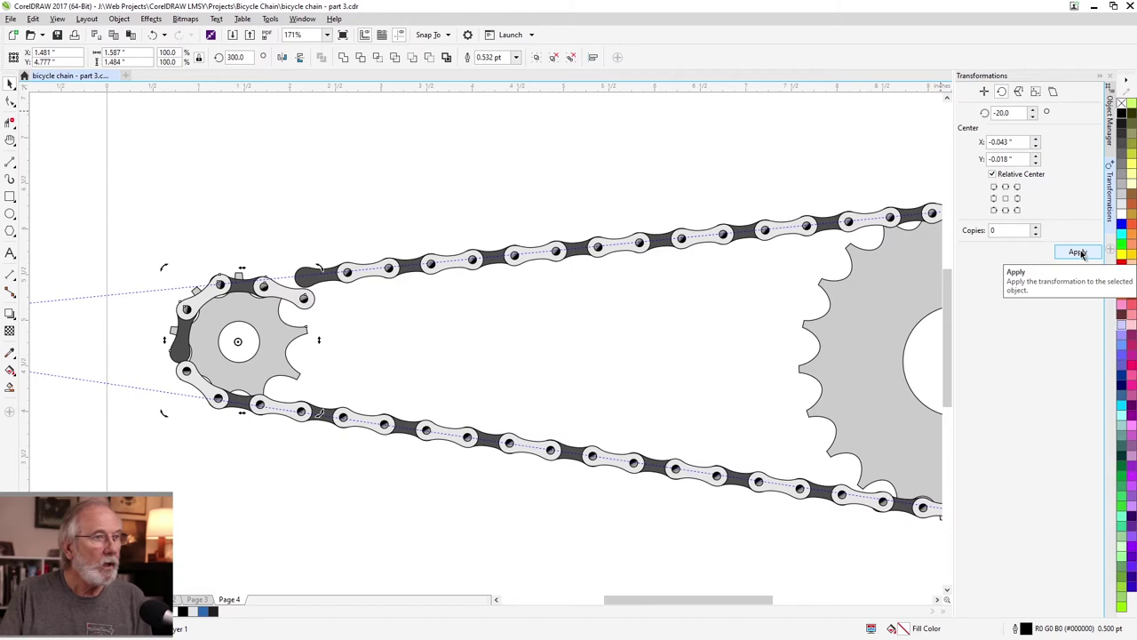
{"action": "left_click", "coordinate": [250, 233]}
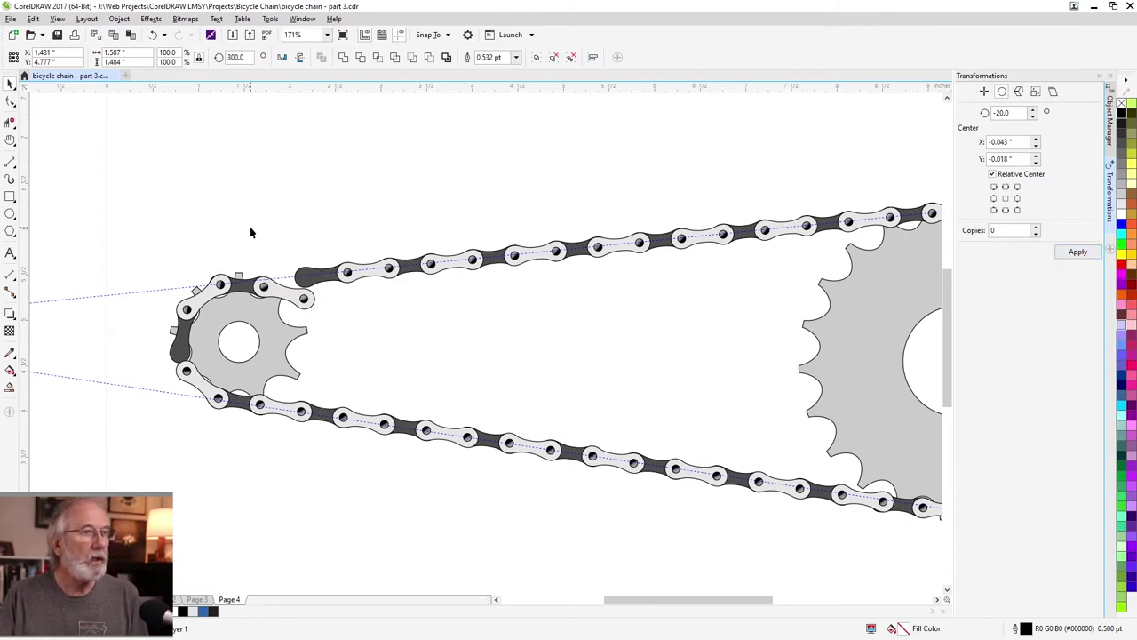
Tilt the link near the small sprocket to meet the upper chain run.
{"action": "left_click", "coordinate": [249, 285]}
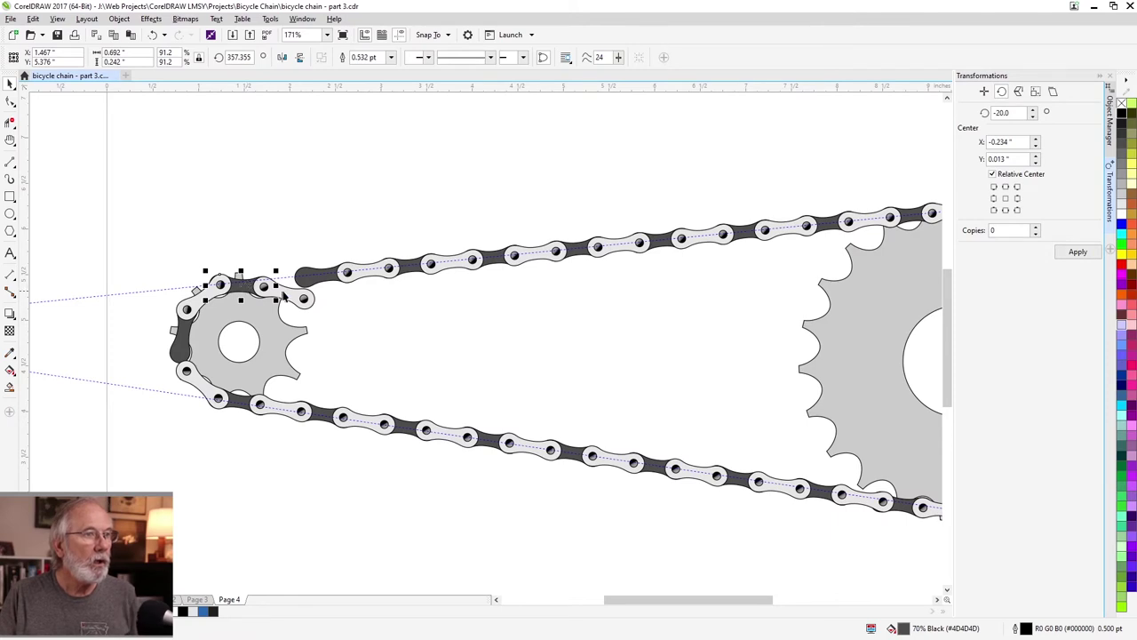
{"action": "left_click", "coordinate": [242, 286]}
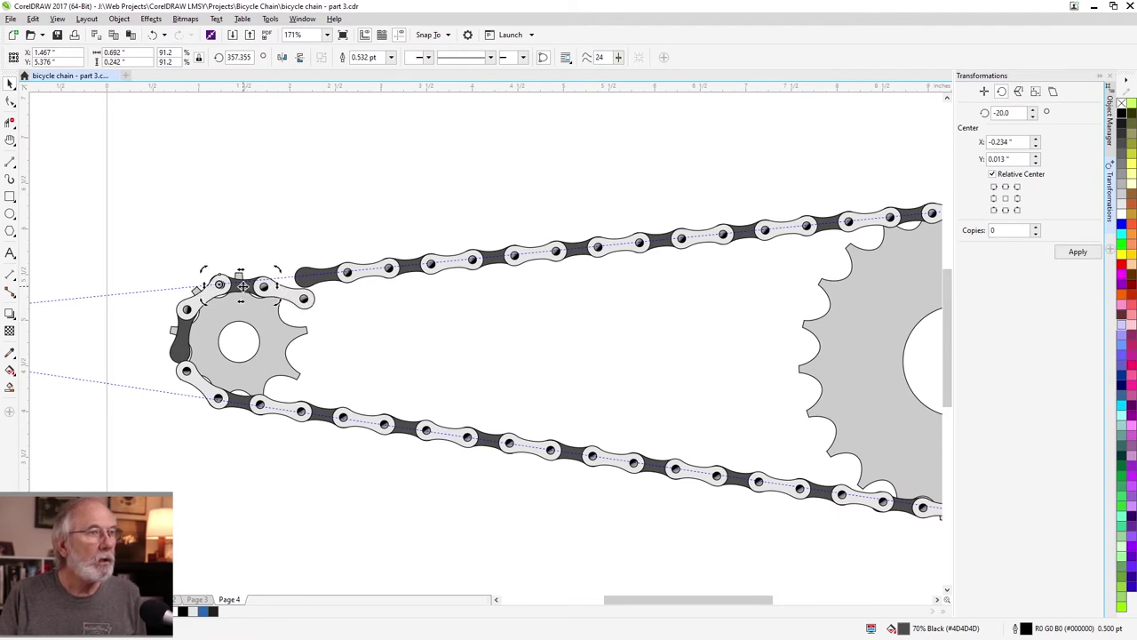
{"action": "left_click_drag", "start_coordinate": [278, 268], "coordinate": [322, 299]}
{"action": "left_click", "coordinate": [286, 288]}
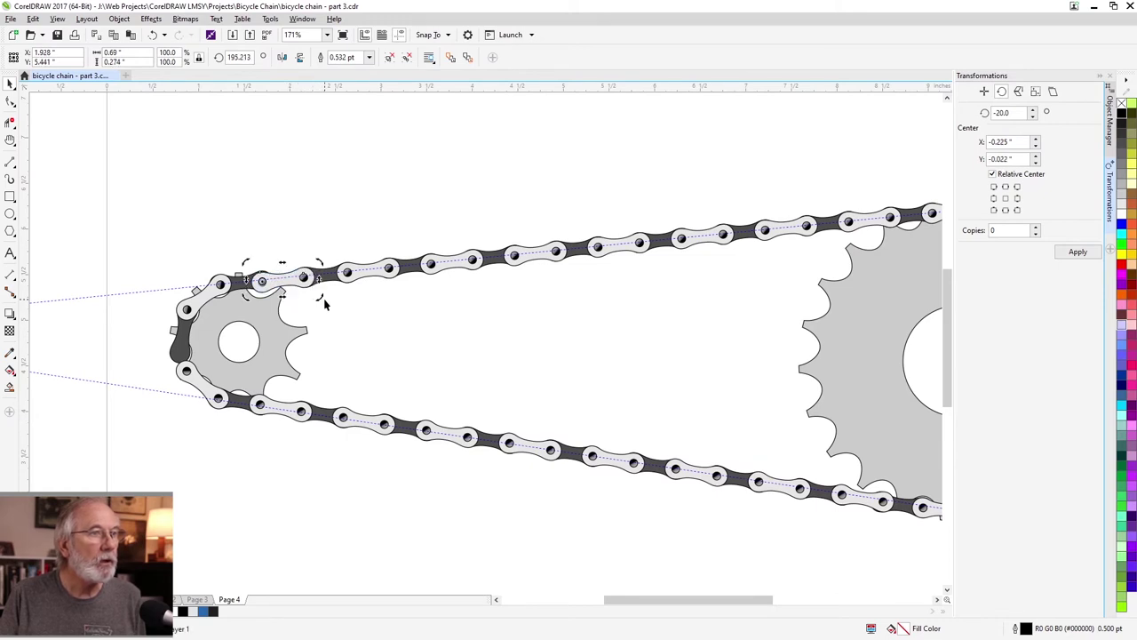
Slide the lower chain run left and pivot its end link on its right pin onto the sprocket.
{"action": "left_click", "coordinate": [373, 423]}
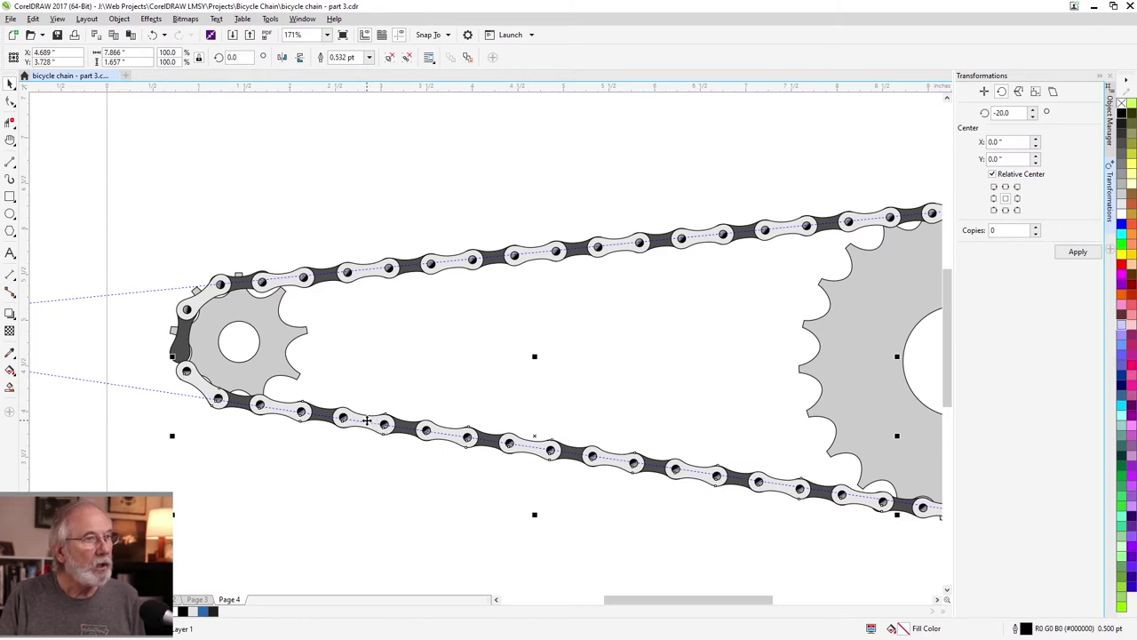
{"action": "left_click_drag", "start_coordinate": [366, 419], "coordinate": [306, 409]}
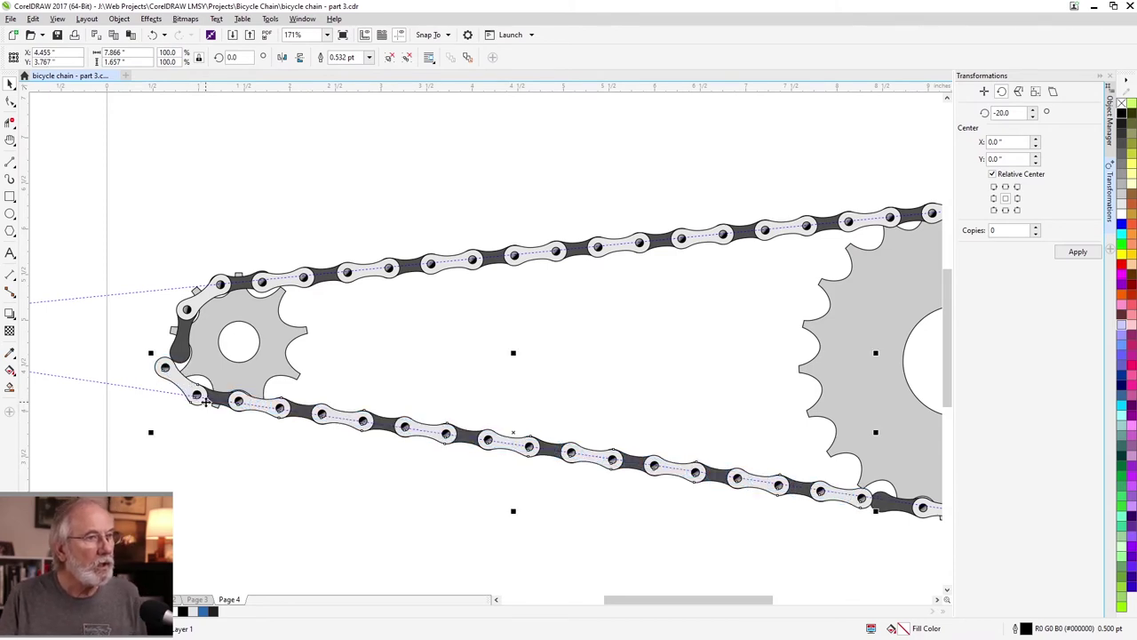
{"action": "left_click", "coordinate": [214, 396], "text": "ctrl"}
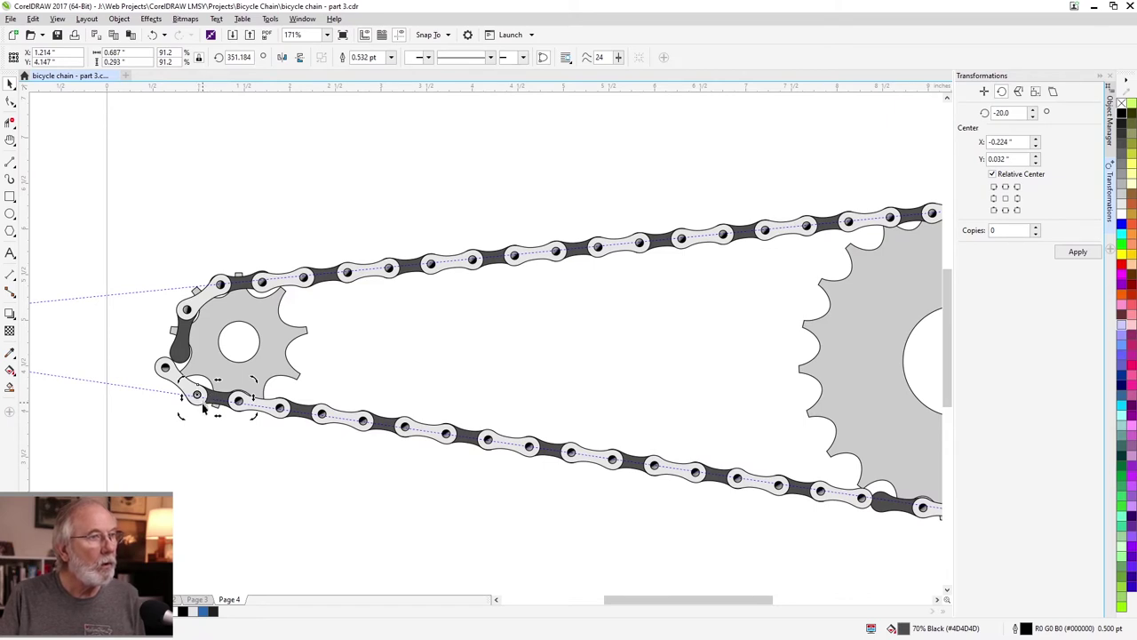
{"action": "left_click_drag", "start_coordinate": [197, 394], "coordinate": [238, 400]}
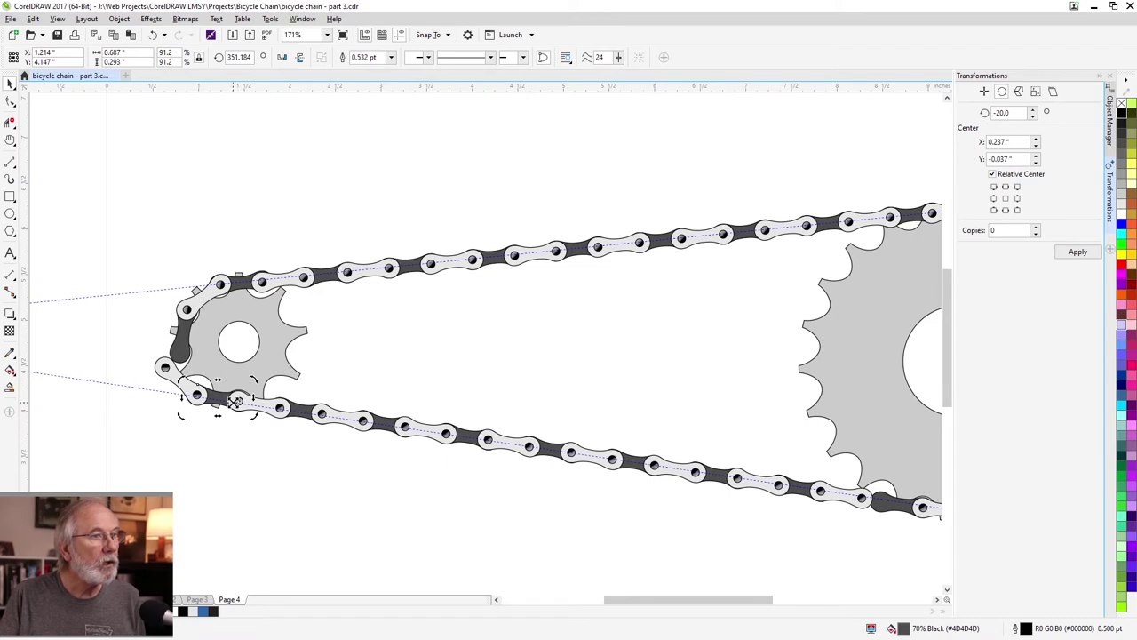
{"action": "left_click_drag", "start_coordinate": [180, 377], "coordinate": [181, 371]}
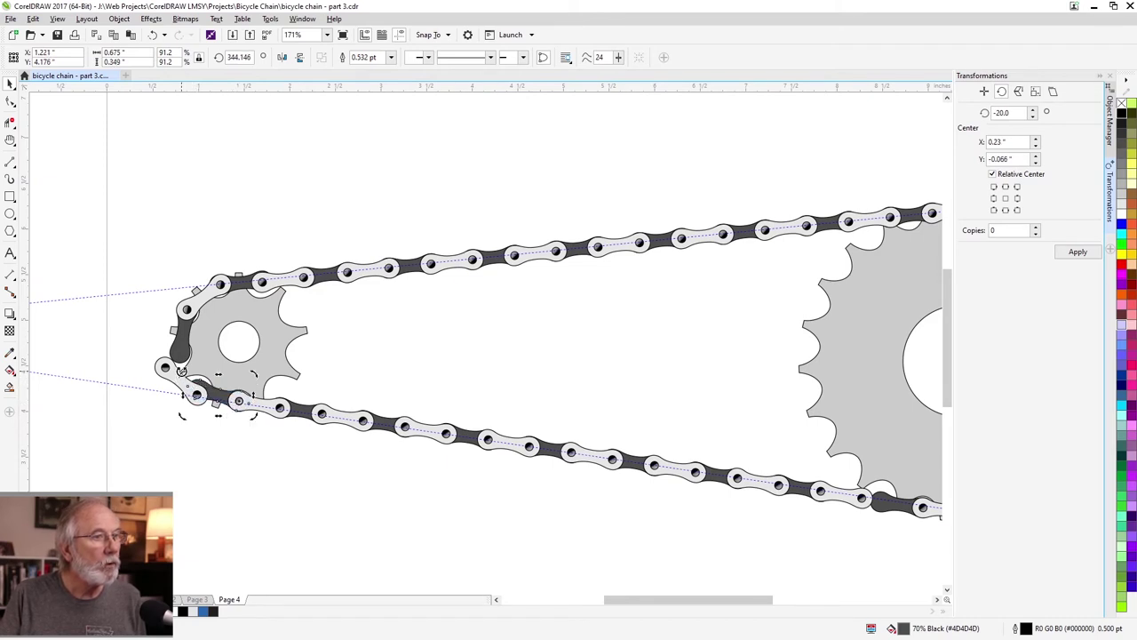
Rotate the next link around the small sprocket, then pan over to the large sprocket.
{"action": "left_click", "coordinate": [175, 382]}
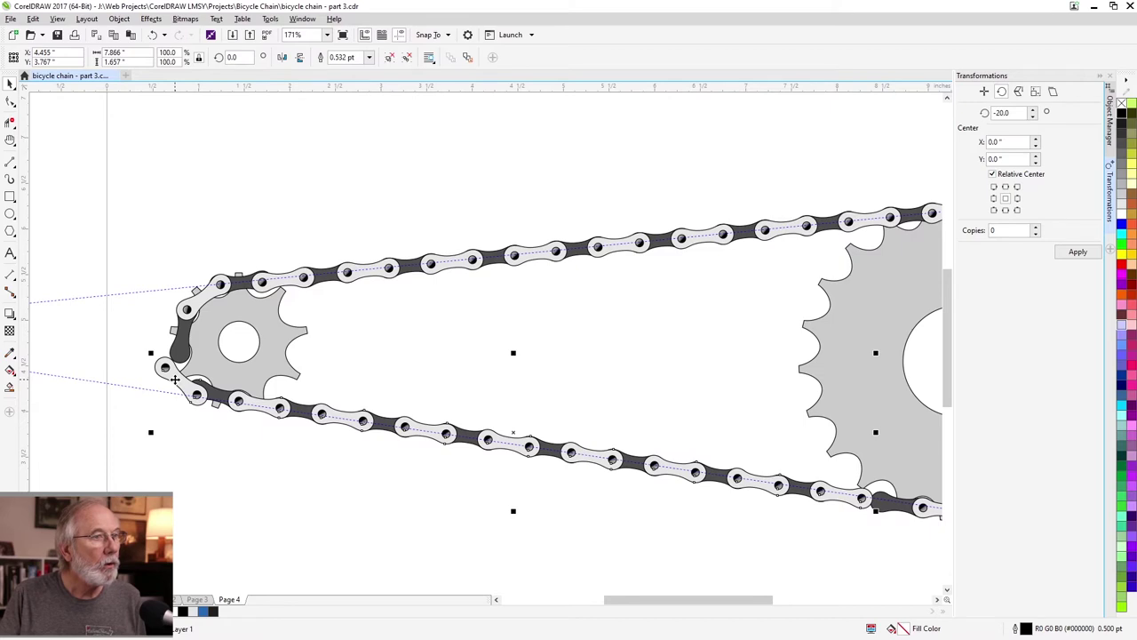
{"action": "key", "text": "Escape"}
{"action": "left_click", "coordinate": [175, 381], "text": "ctrl"}
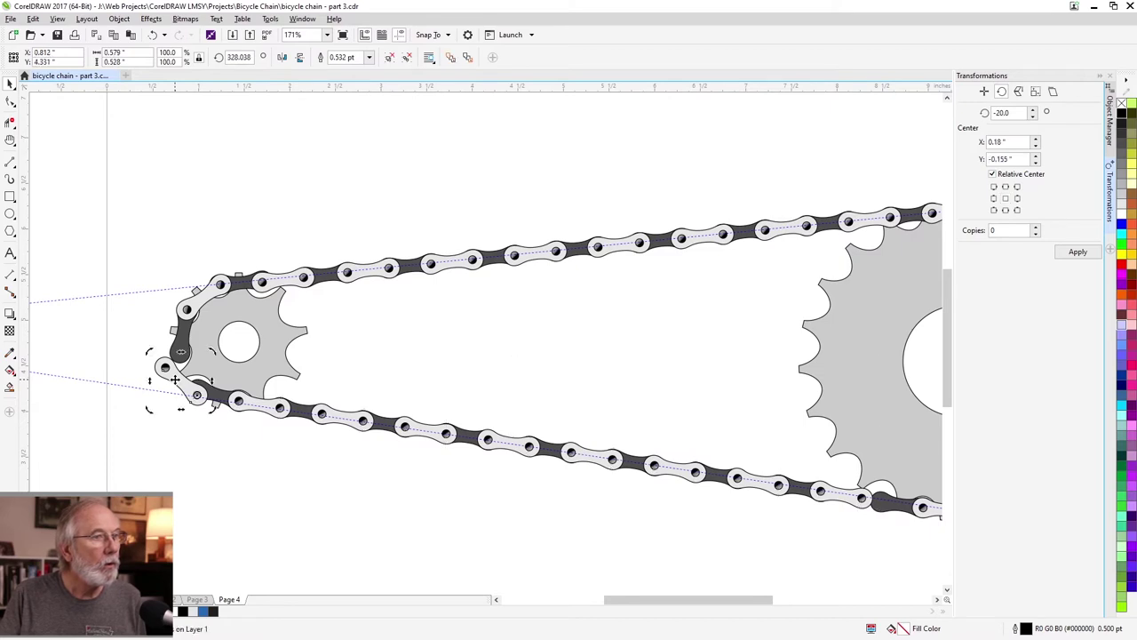
{"action": "left_click_drag", "start_coordinate": [175, 380], "coordinate": [175, 335]}
{"action": "left_click", "coordinate": [176, 373]}
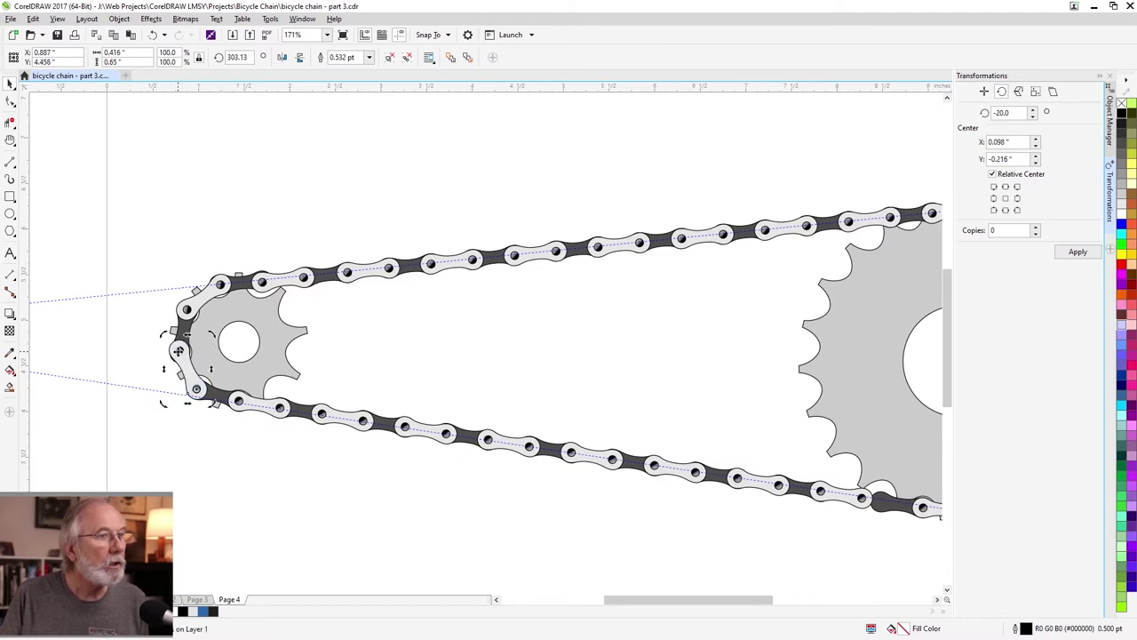
{"action": "key", "text": "h"}
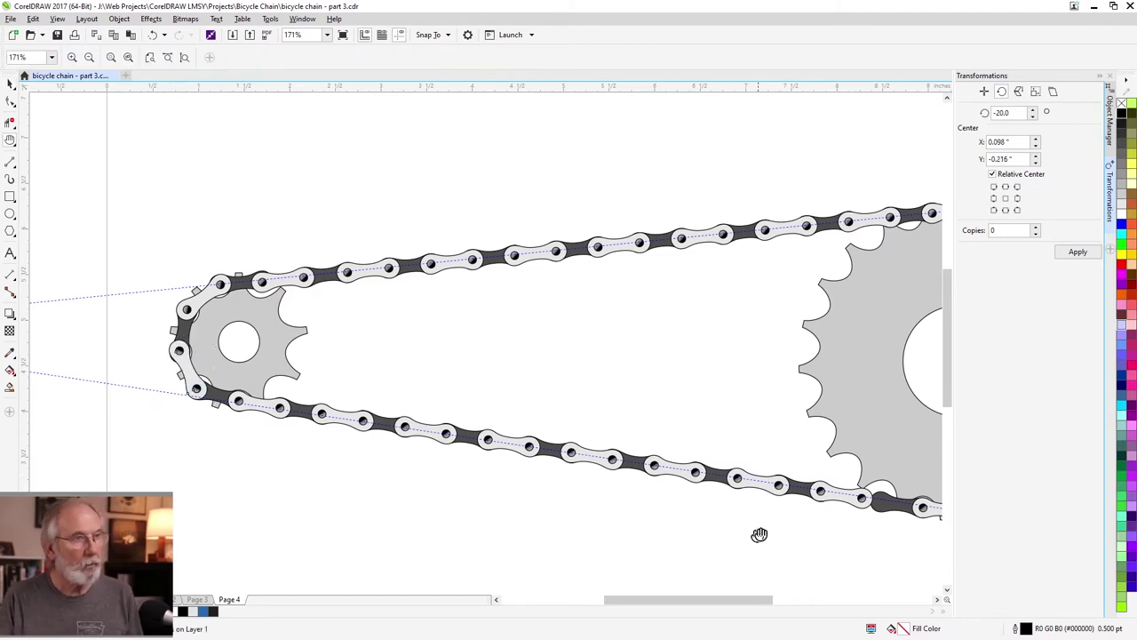
{"action": "left_click_drag", "start_coordinate": [844, 537], "coordinate": [429, 528]}
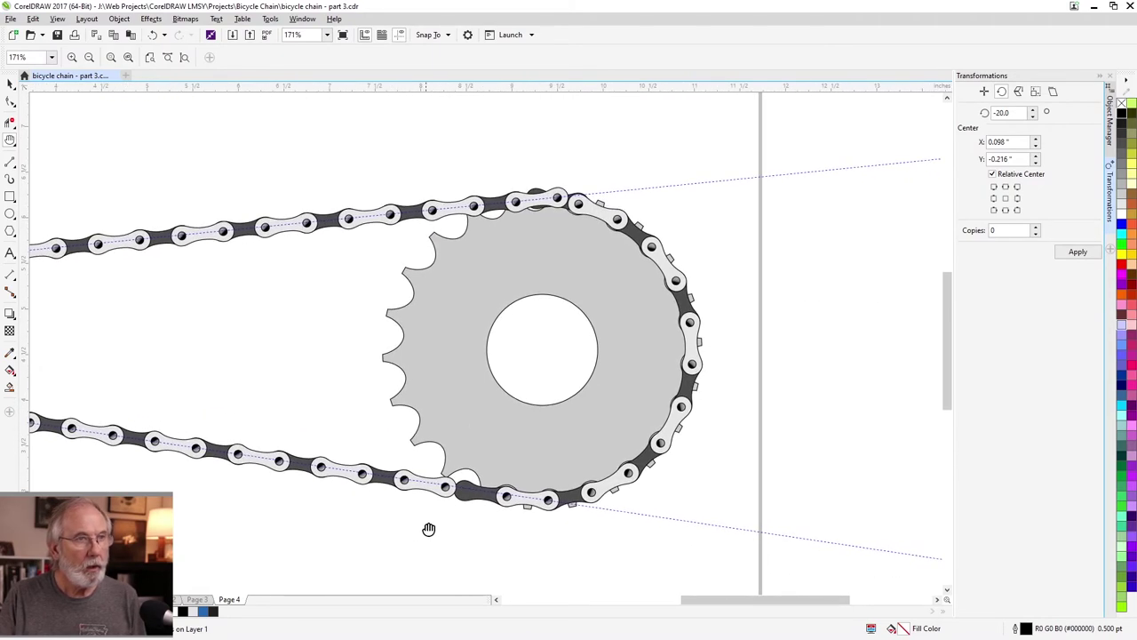
Rotate the large sprocket and its surrounding chain by -360/44 (one tooth).
{"action": "key", "text": "space"}
{"action": "left_click_drag", "start_coordinate": [332, 130], "coordinate": [815, 552]}
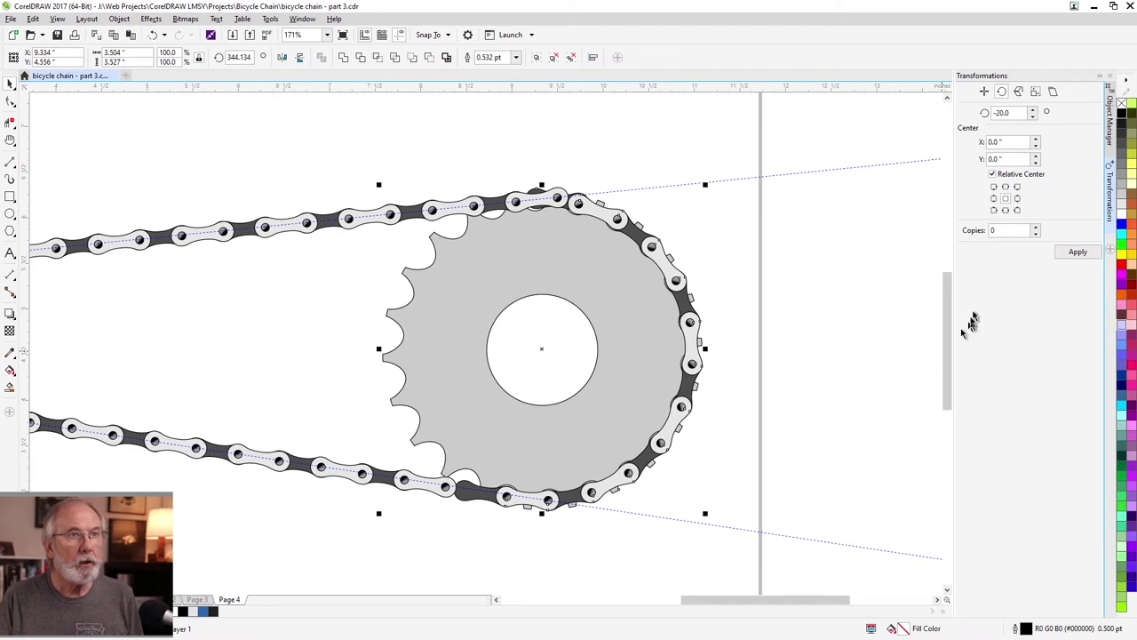
{"action": "left_click", "coordinate": [650, 290]}
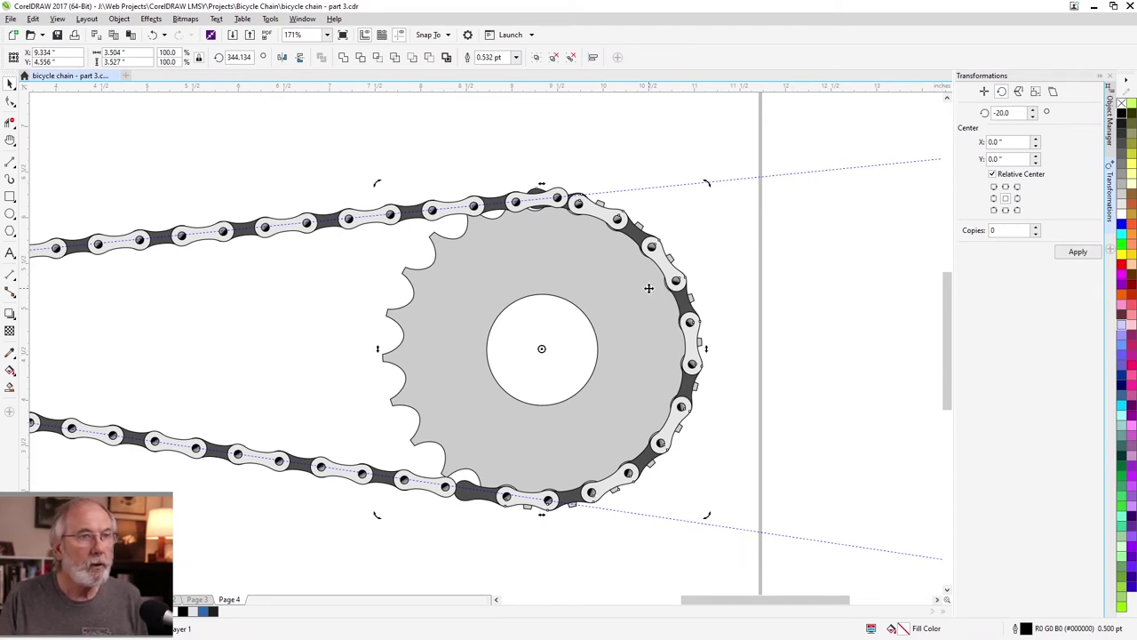
{"action": "double_click", "coordinate": [1002, 113]}
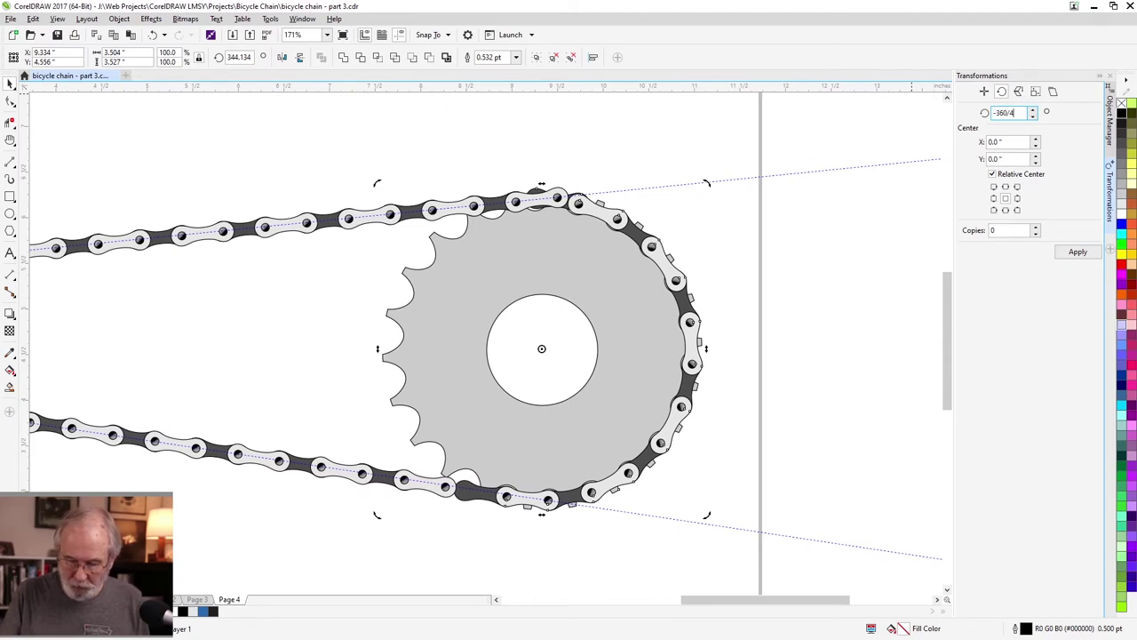
{"action": "type", "text": "-360/44"}
{"action": "left_click", "coordinate": [1084, 254]}
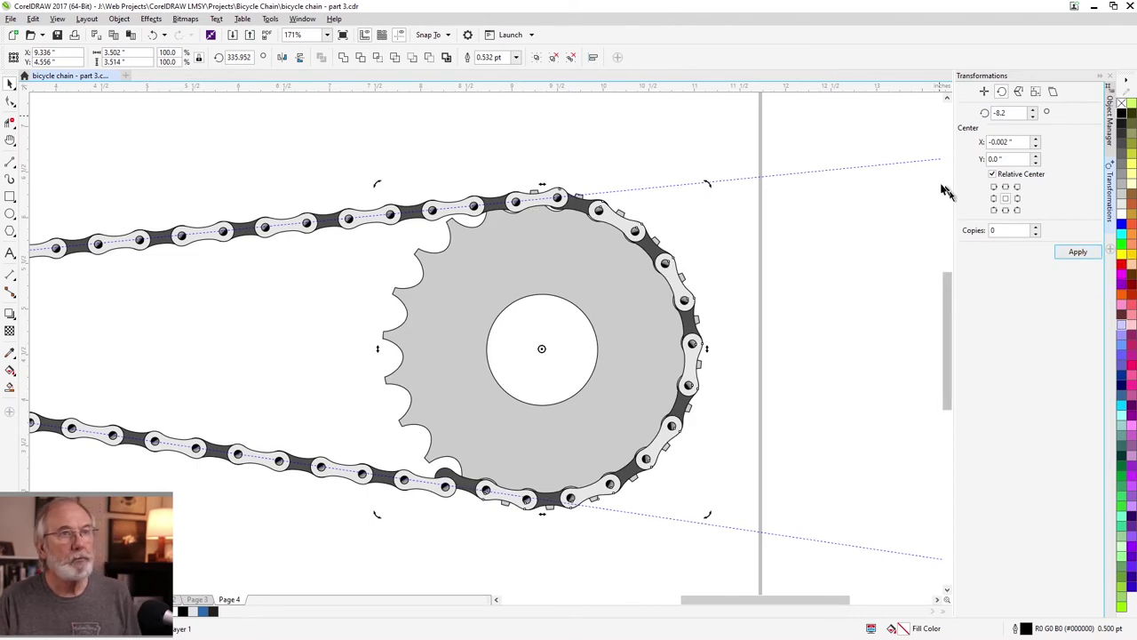
Rotate the link at the top of the large sprocket to meet the straight chain.
{"action": "left_click", "coordinate": [658, 134]}
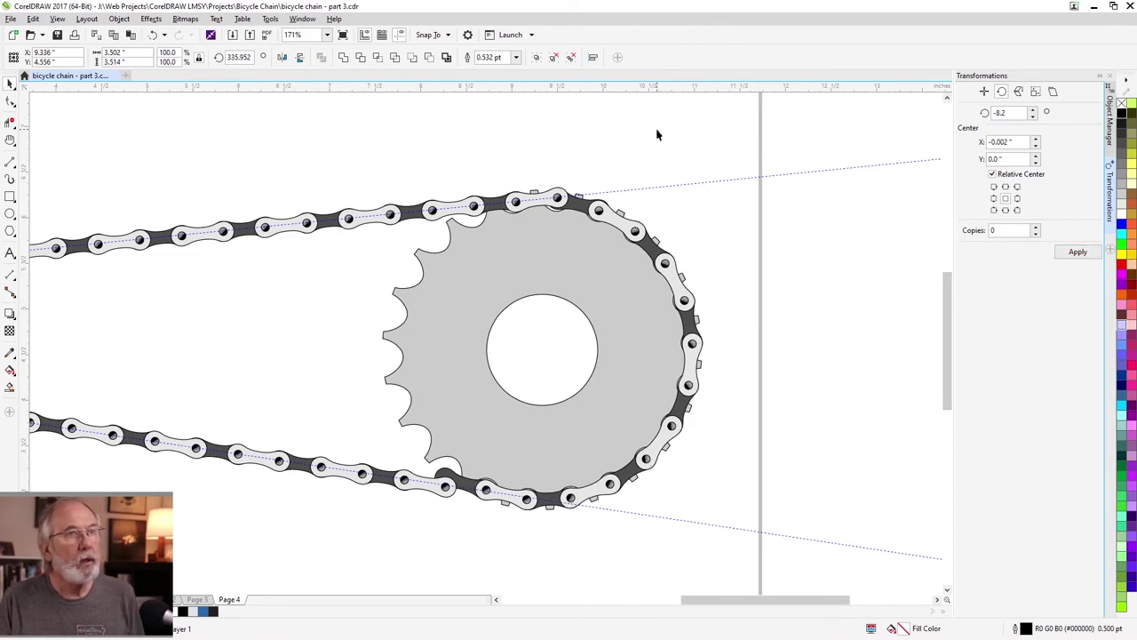
{"action": "left_click", "coordinate": [545, 197]}
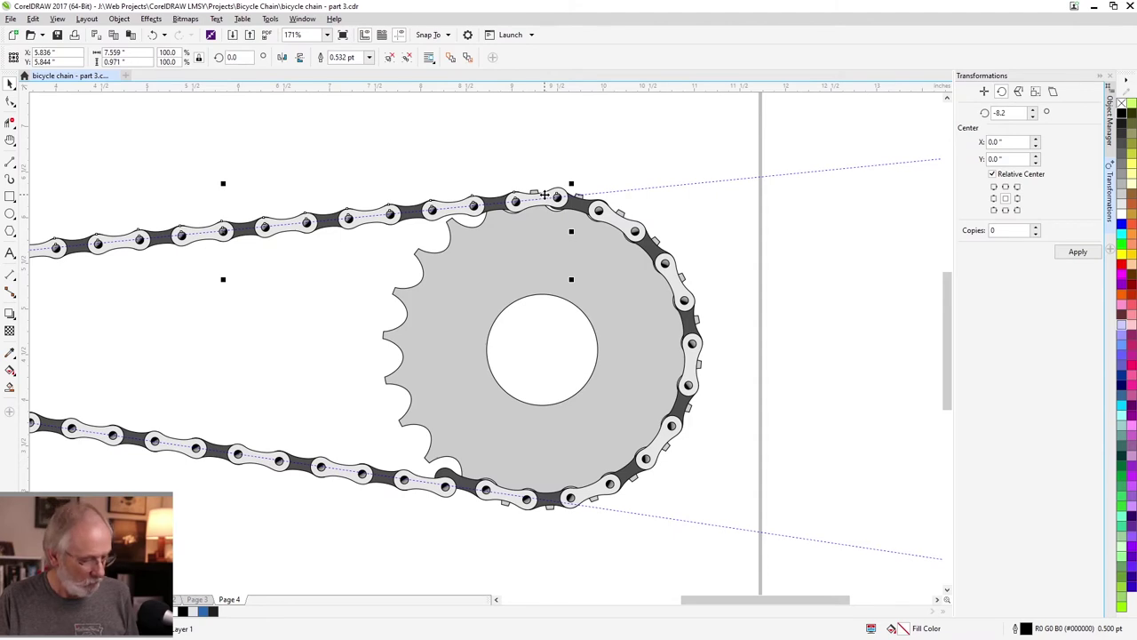
{"action": "left_click", "coordinate": [546, 197], "text": "ctrl"}
{"action": "left_click", "coordinate": [546, 197]}
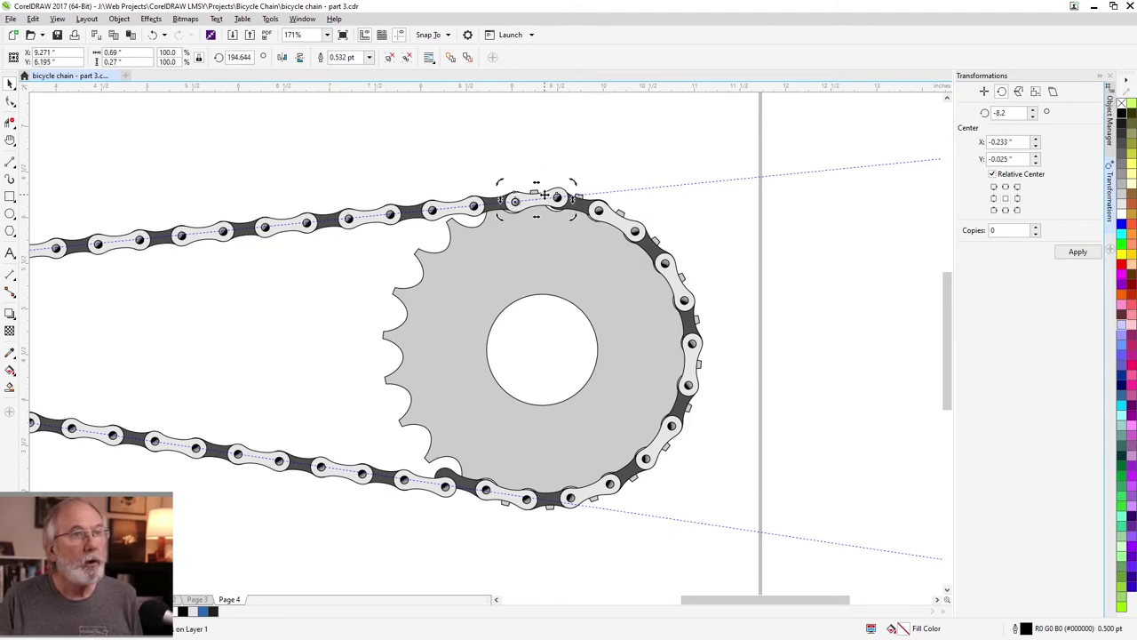
{"action": "left_click_drag", "start_coordinate": [576, 184], "coordinate": [572, 186]}
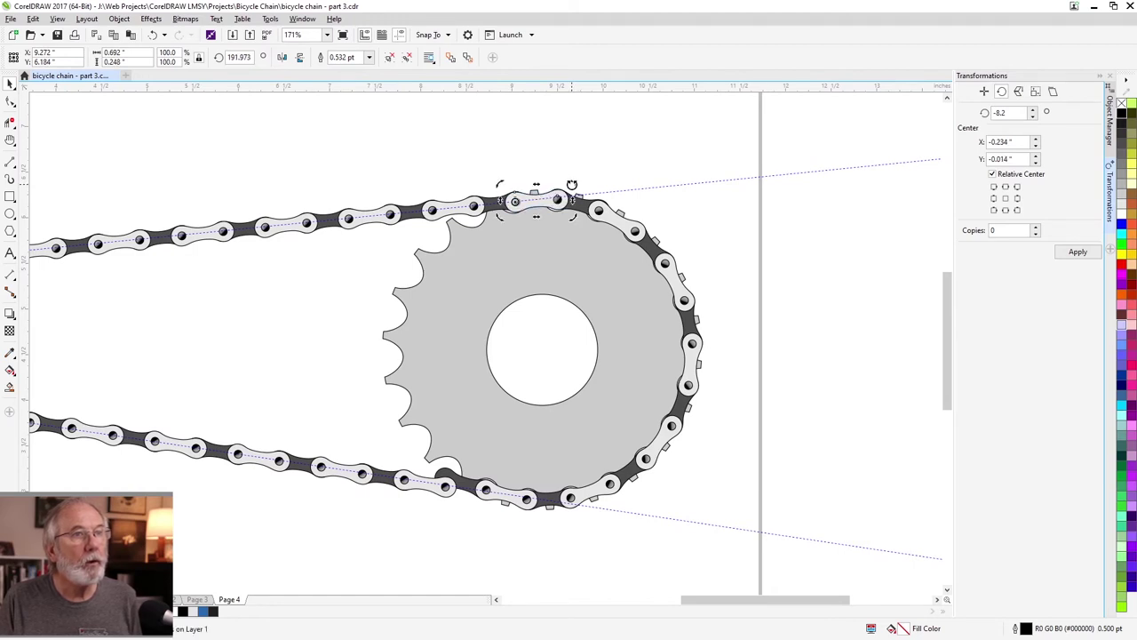
Pivot the lower links at the sprocket's bottom left to close the gap, about 169°.
{"action": "left_click", "coordinate": [491, 497]}
{"action": "left_click", "coordinate": [489, 495]}
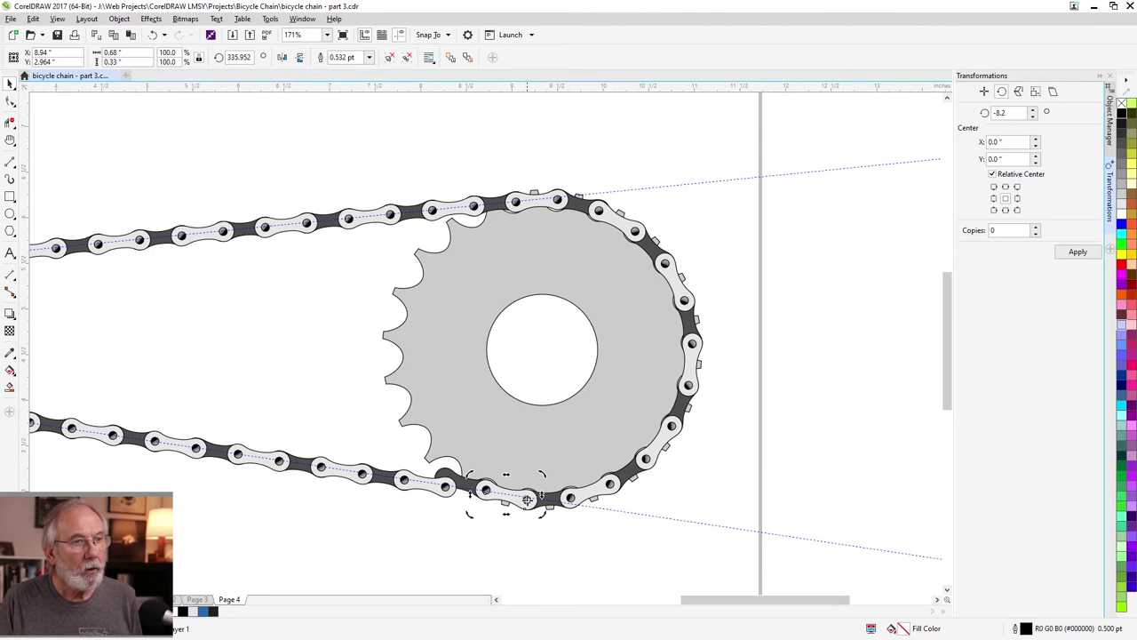
{"action": "mouse_move", "coordinate": [528, 499]}
{"action": "left_mouse_down"}
{"action": "mouse_move", "coordinate": [472, 522]}
{"action": "mouse_move", "coordinate": [460, 492]}
{"action": "left_mouse_up"}
{"action": "left_click", "coordinate": [458, 479]}
{"action": "left_click", "coordinate": [457, 486]}
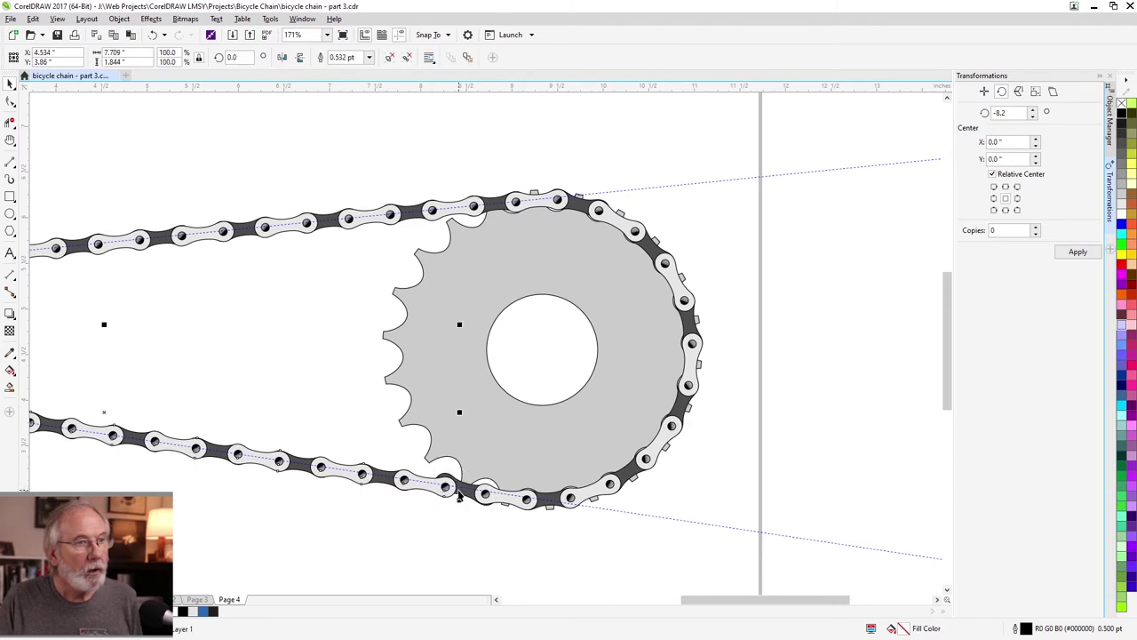
{"action": "left_click", "coordinate": [465, 488]}
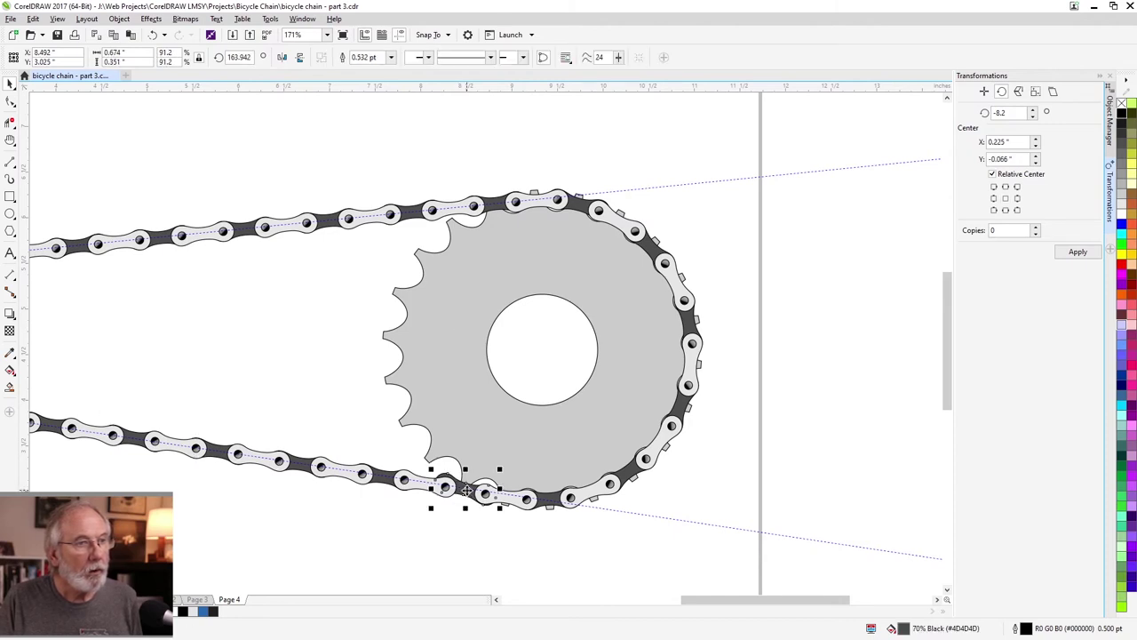
{"action": "left_click", "coordinate": [466, 489]}
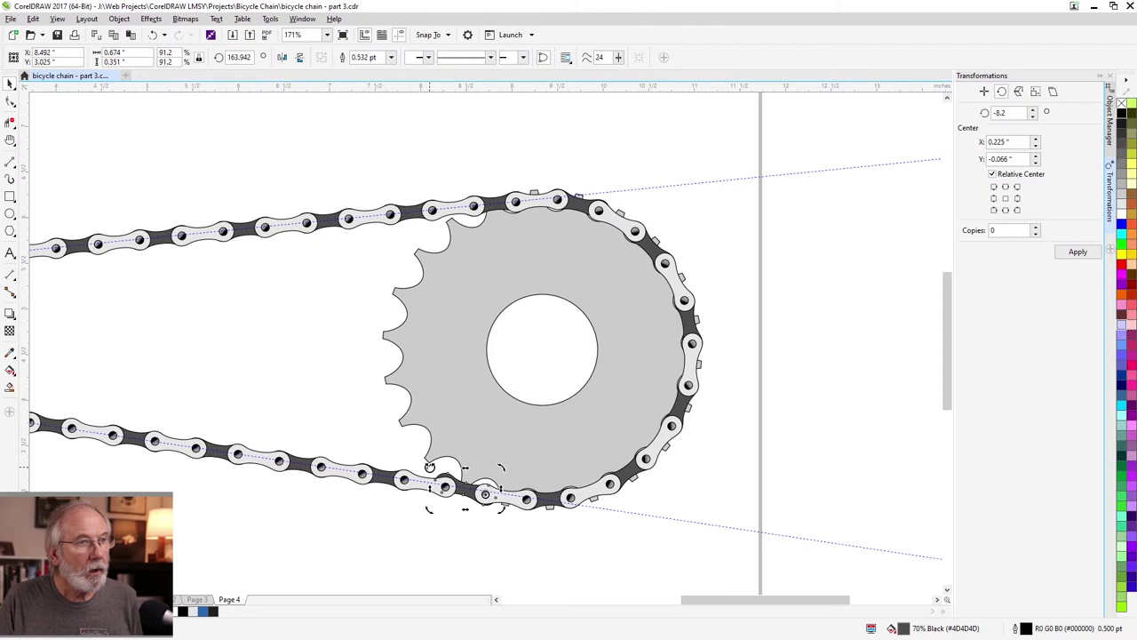
{"action": "left_click_drag", "start_coordinate": [429, 466], "coordinate": [429, 475]}
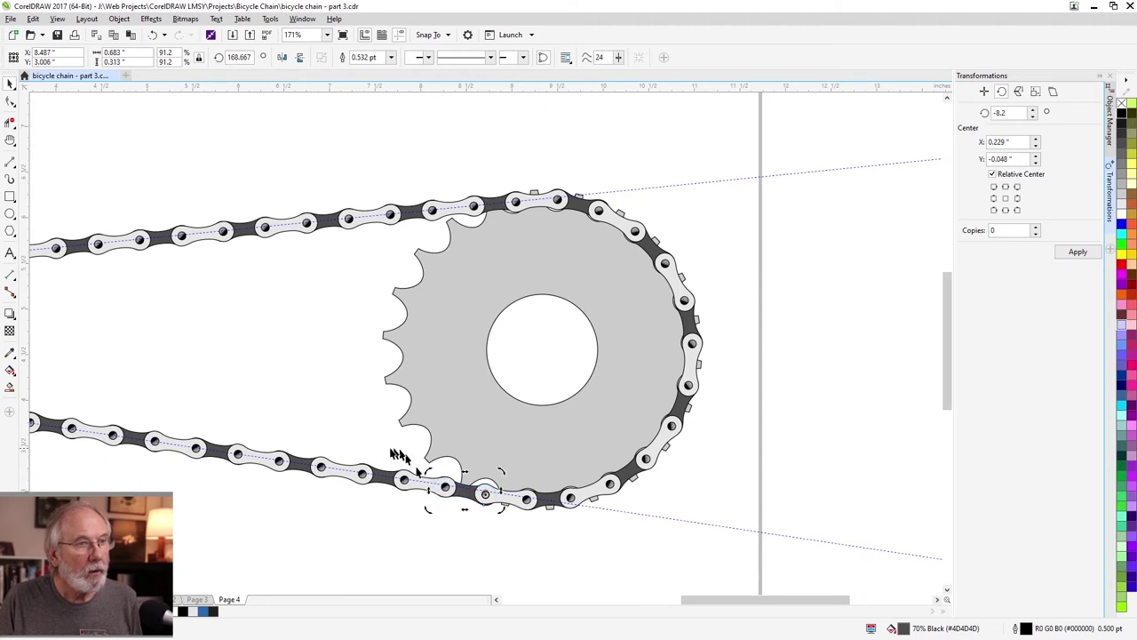
{"action": "left_click", "coordinate": [364, 432]}
Zoom out, flip between Page 3 and Page 4 to compare frames, then switch to PHOTO-PAINT.
{"action": "key", "text": "F3"}
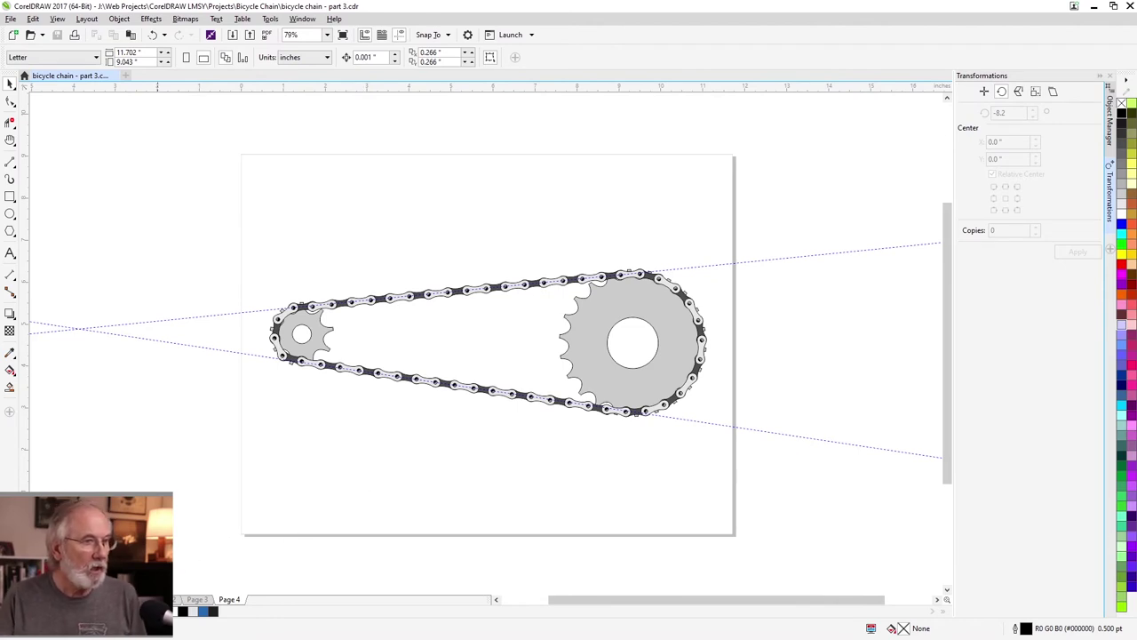
{"action": "key", "text": "Page_Down"}
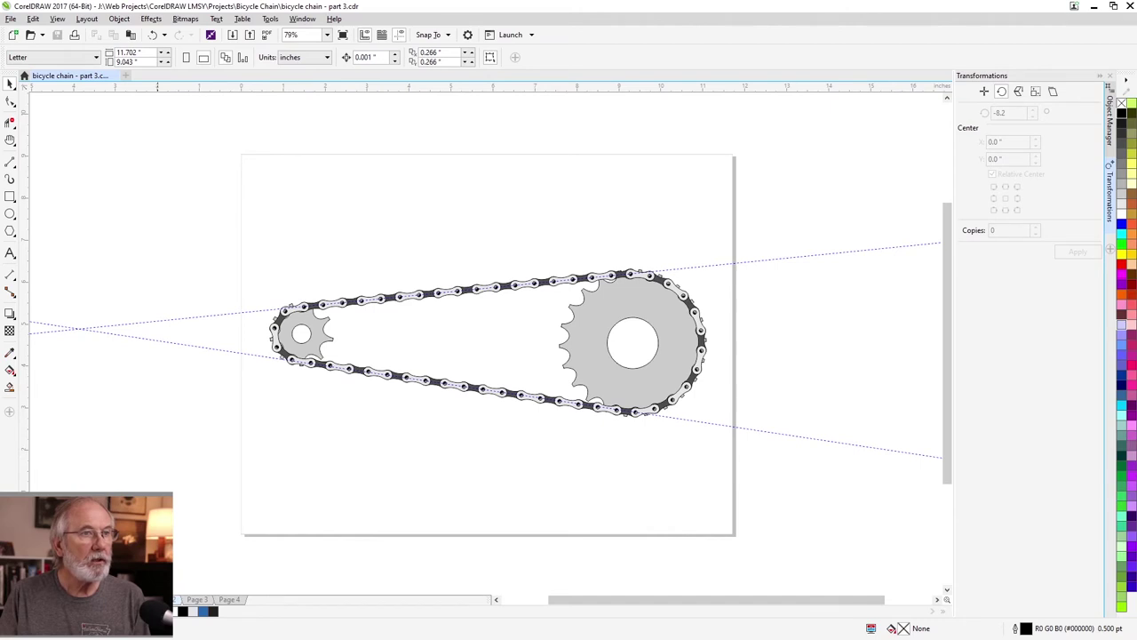
{"action": "key", "text": "Page_Up"}
{"action": "left_click", "coordinate": [187, 603]}
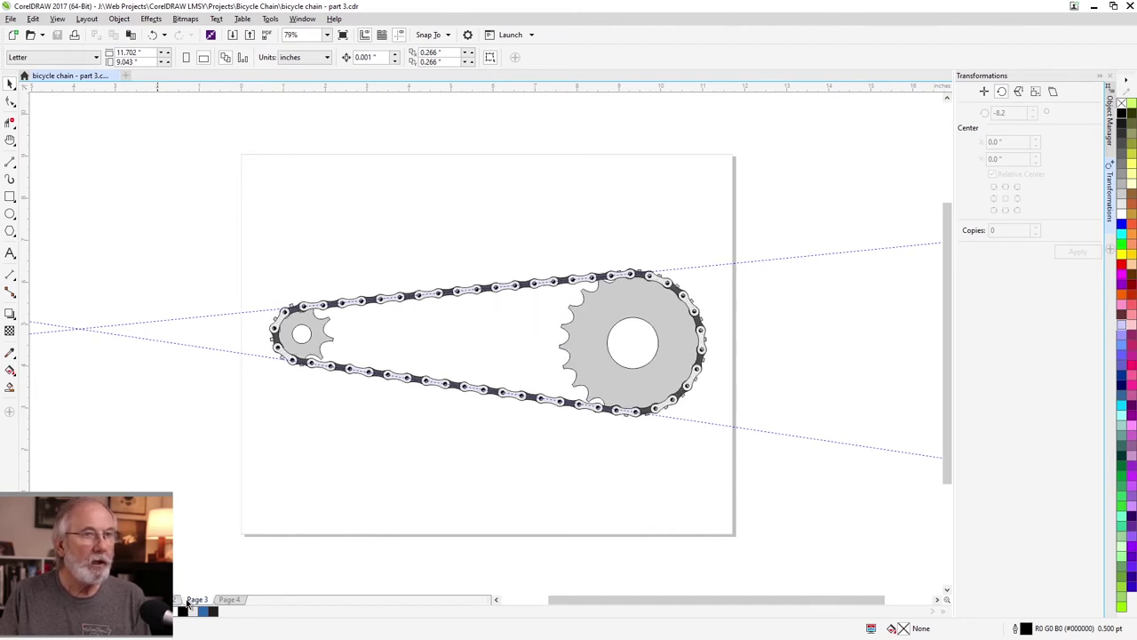
{"action": "left_click", "coordinate": [233, 601]}
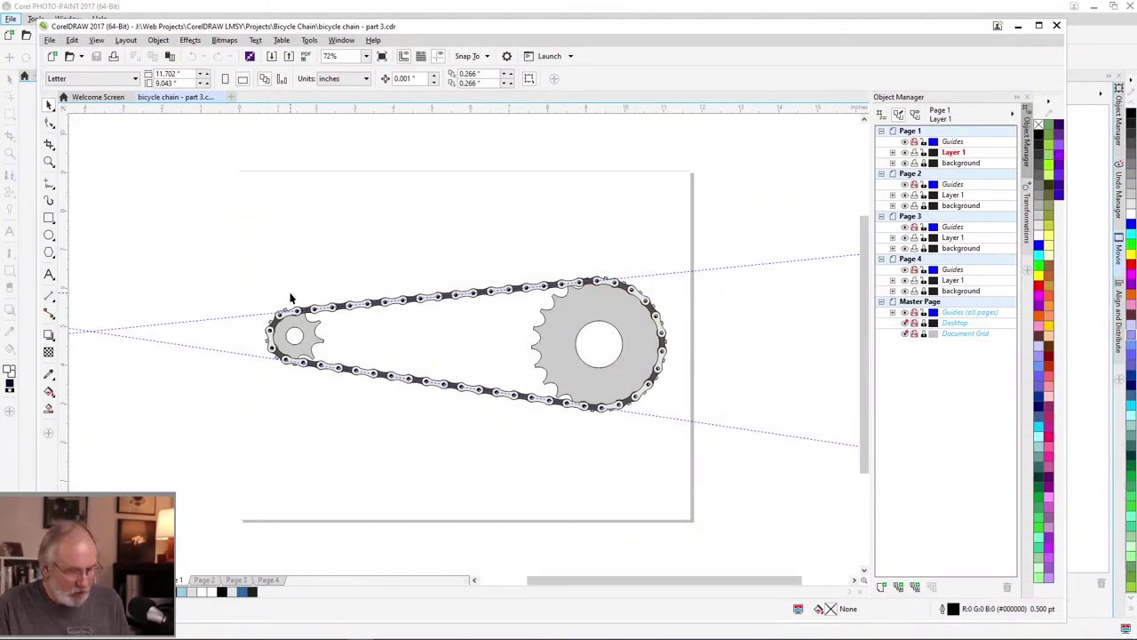
{"action": "key", "text": "alt+Tab"}
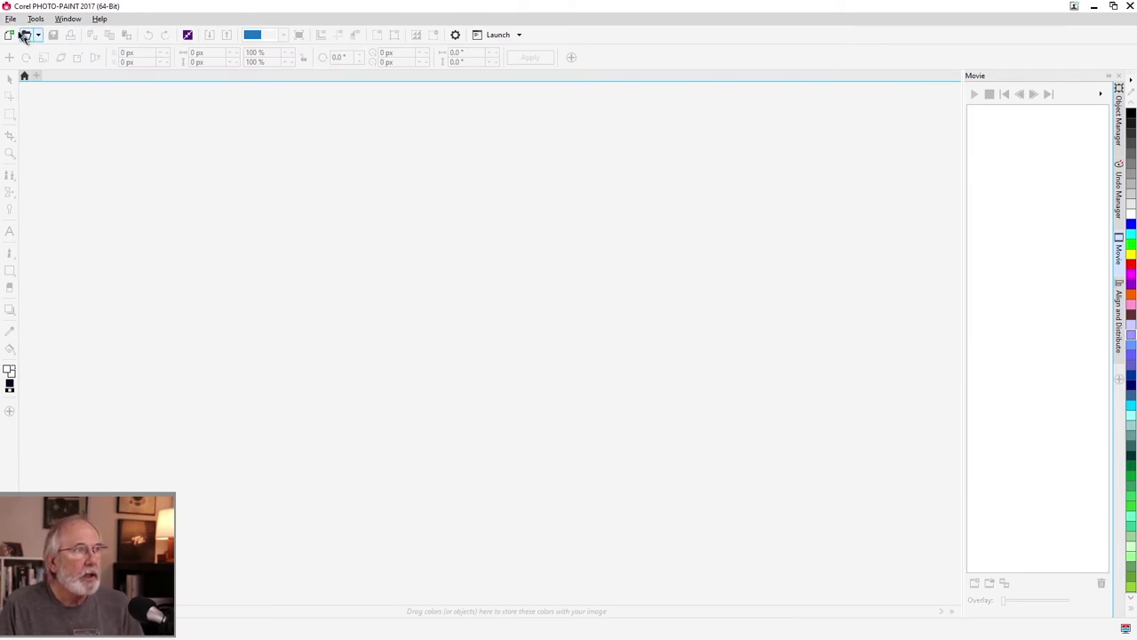
Create a new 11 × 8.5 in image in 8-Bit Paletted mode with 4 frames.
{"action": "left_click", "coordinate": [10, 18]}
{"action": "key", "text": "Escape"}
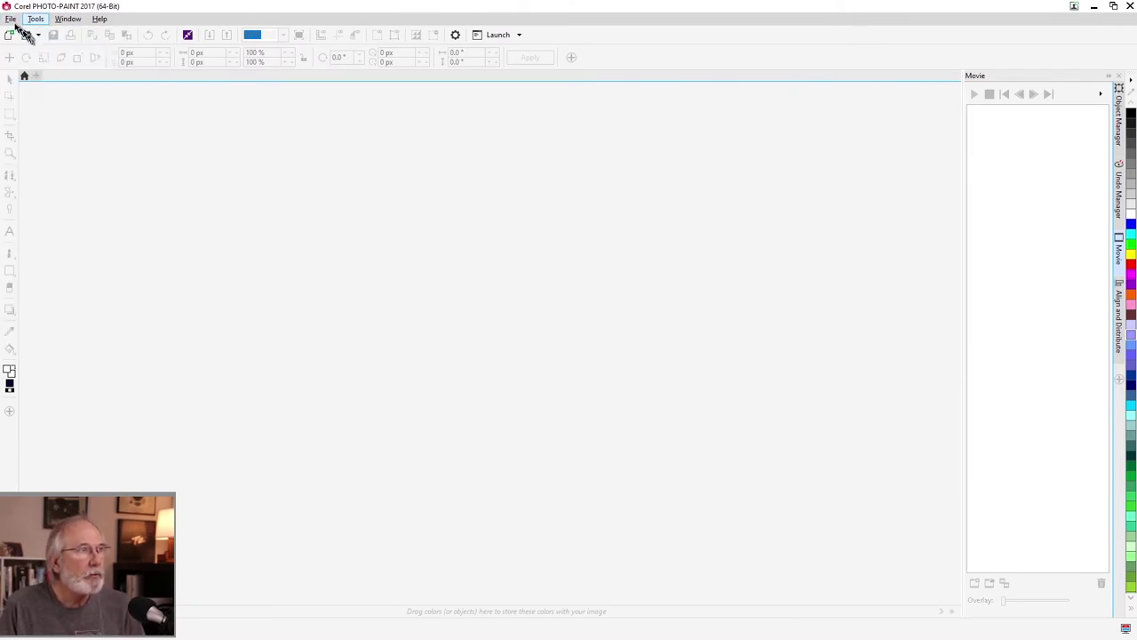
{"action": "left_click", "coordinate": [10, 18]}
{"action": "left_click", "coordinate": [25, 36]}
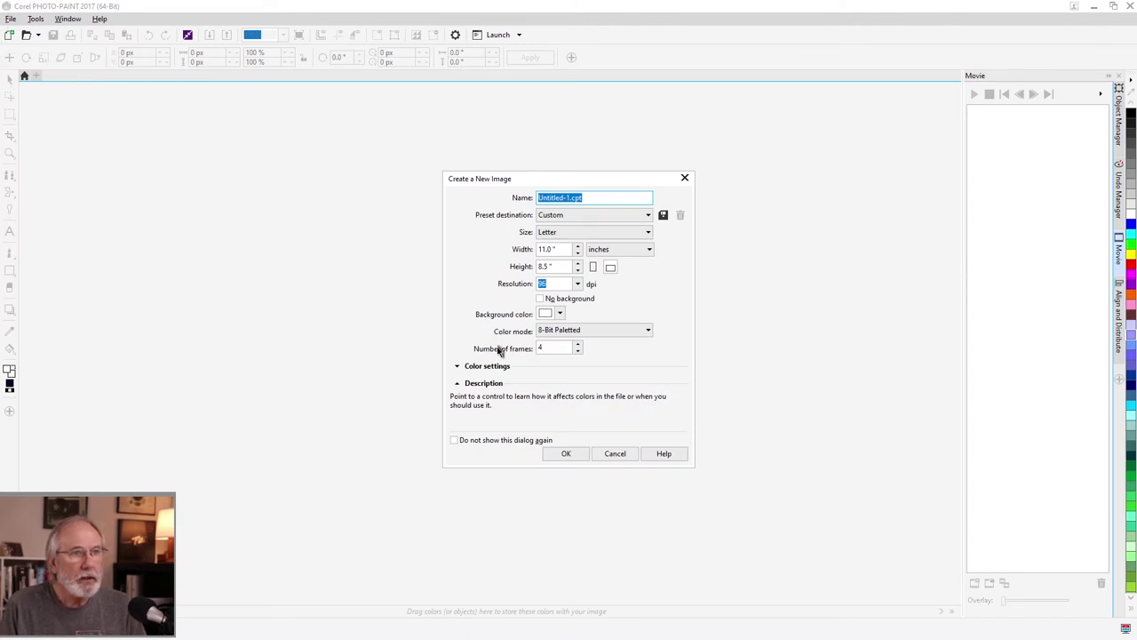
{"action": "mouse_move", "coordinate": [526, 350]}
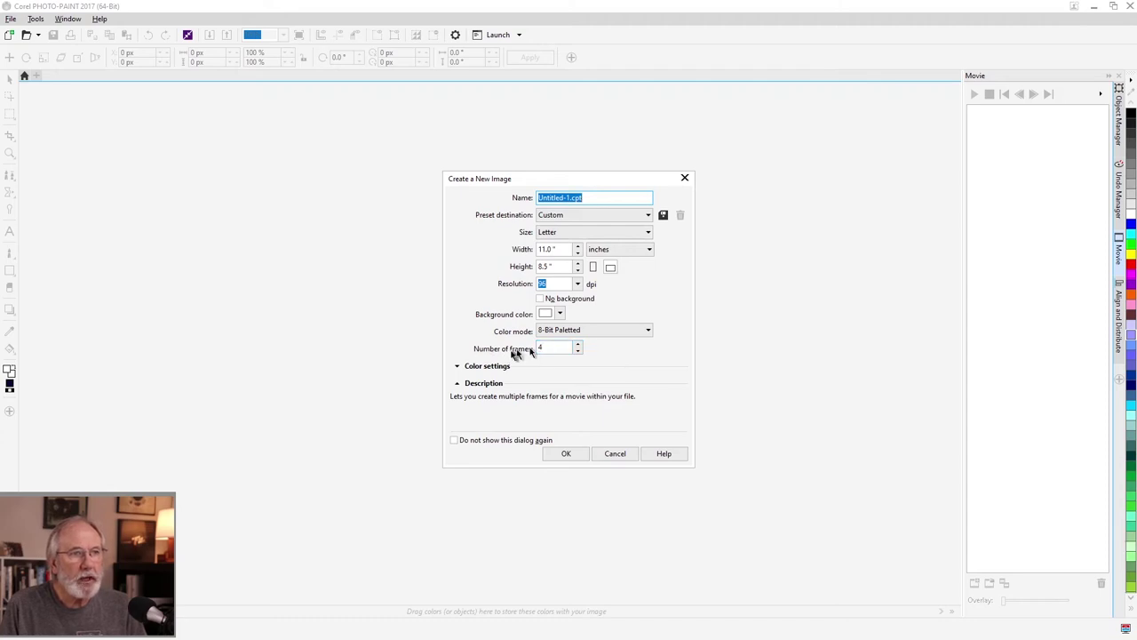
{"action": "type", "text": "4"}
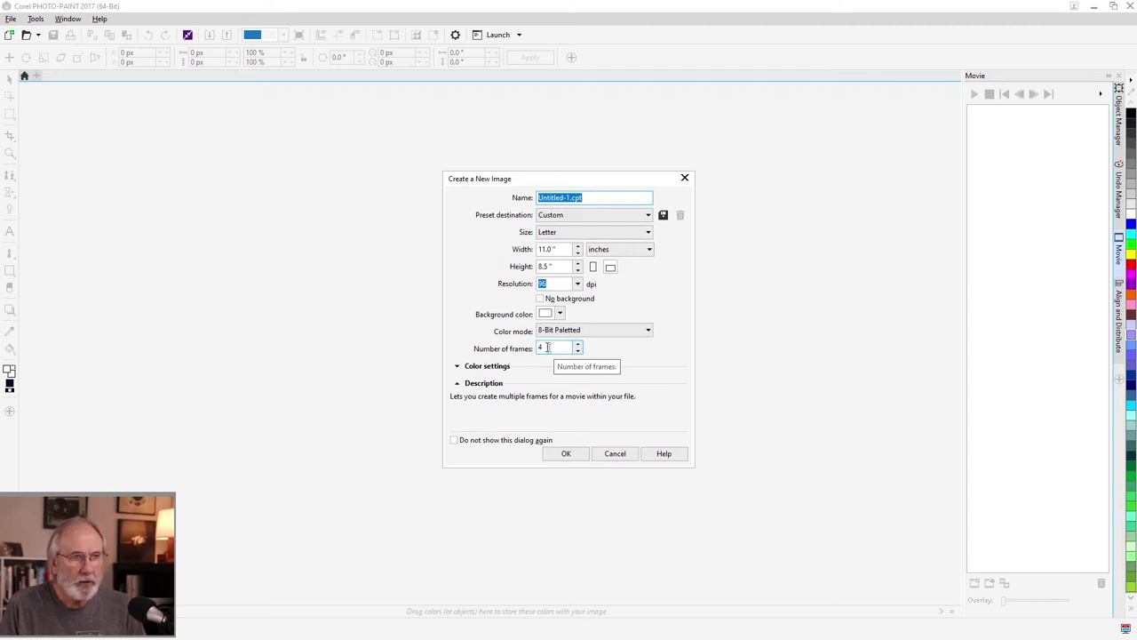
{"action": "left_click", "coordinate": [555, 330]}
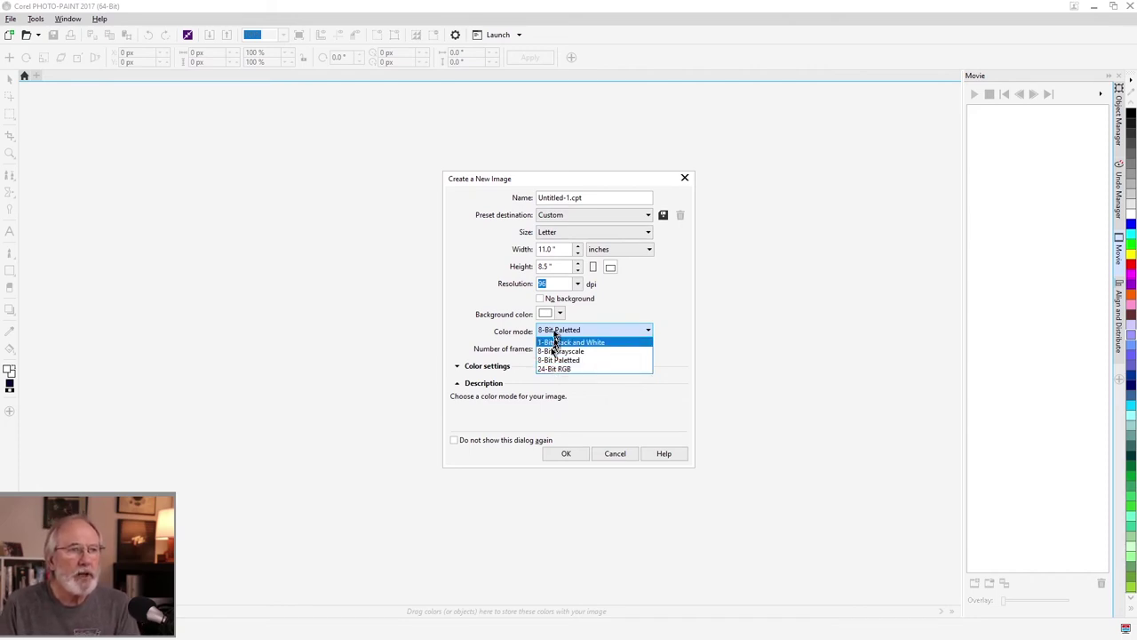
{"action": "left_click", "coordinate": [553, 360]}
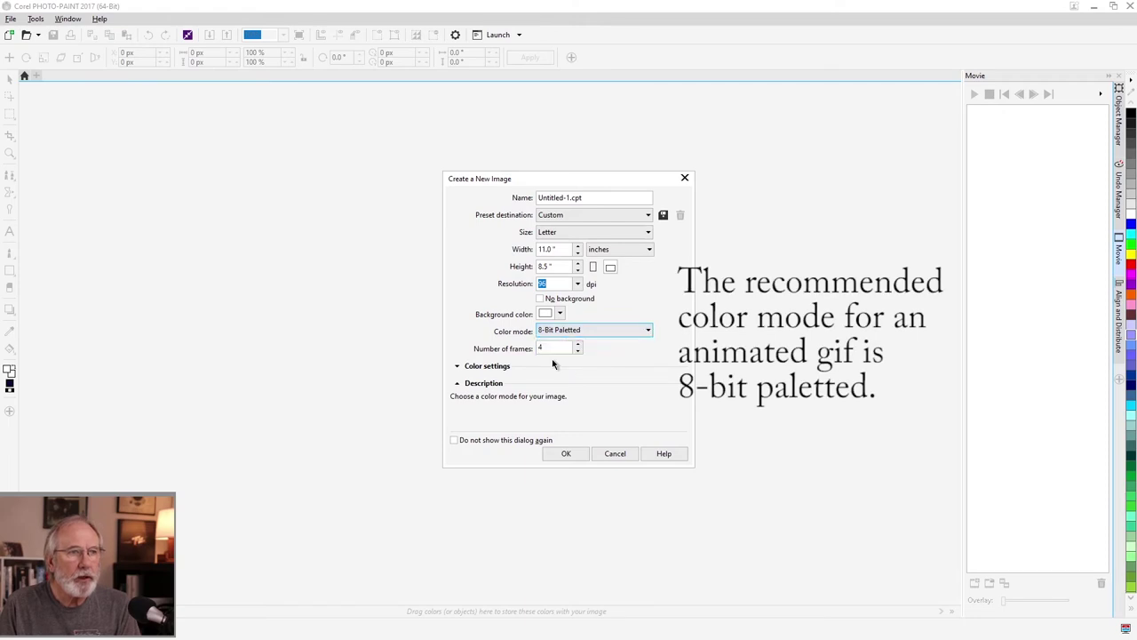
{"action": "left_click", "coordinate": [553, 348]}
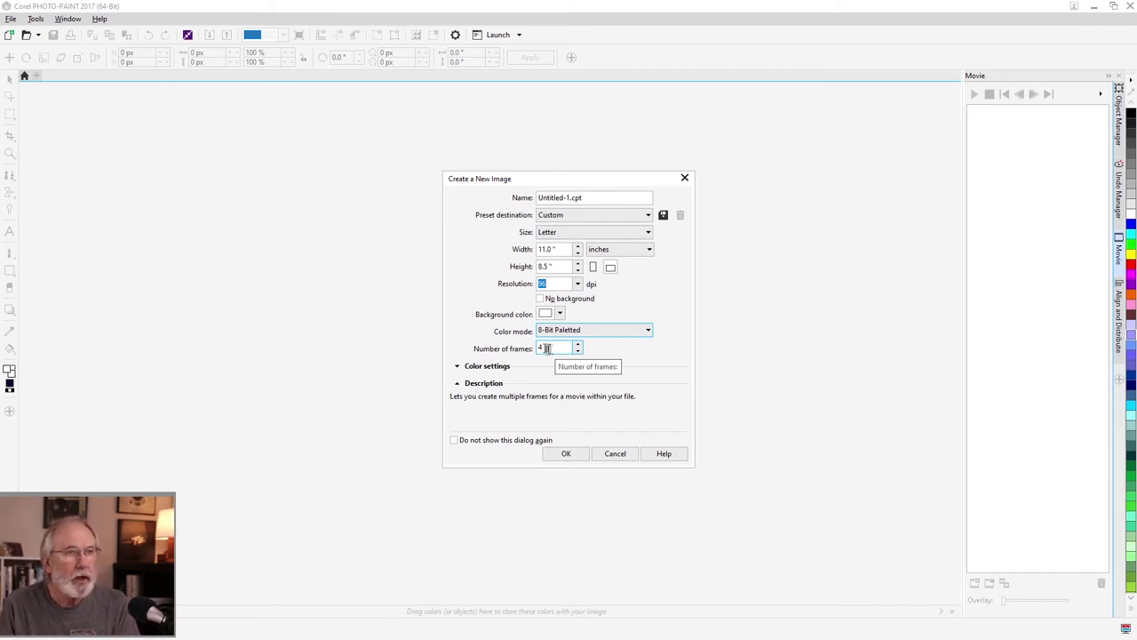
{"action": "double_click", "coordinate": [557, 348]}
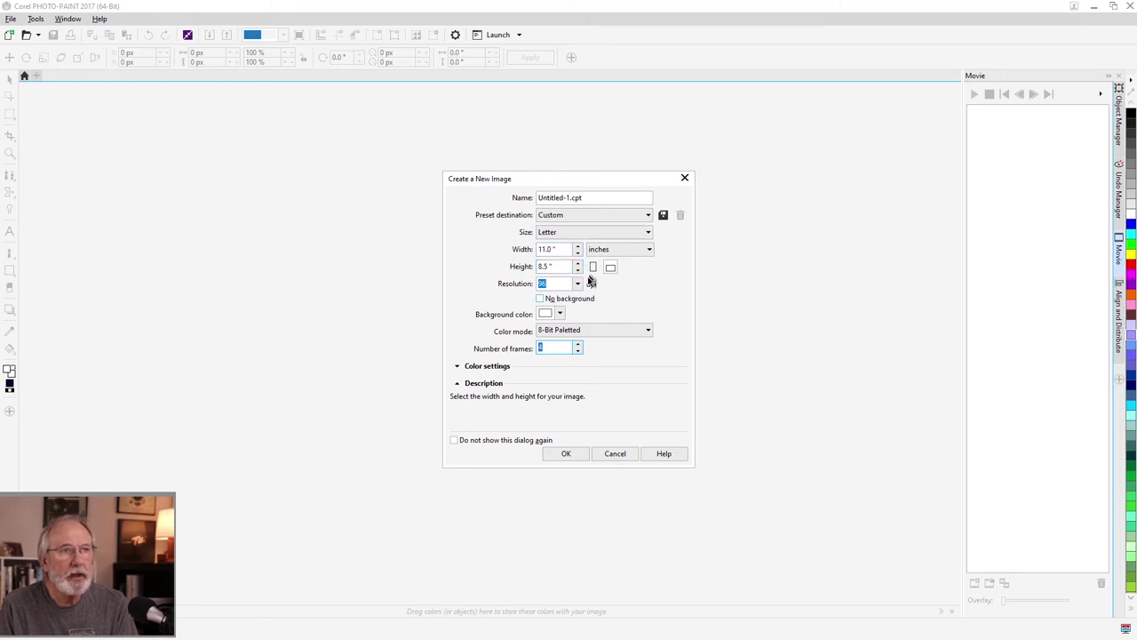
{"action": "left_click", "coordinate": [567, 454]}
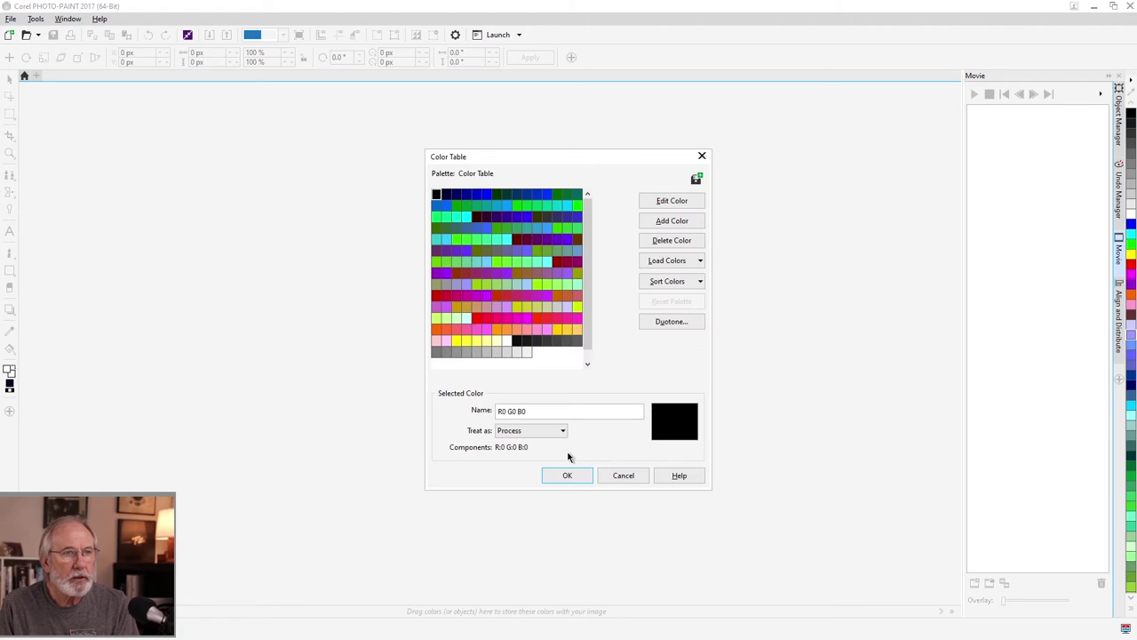
Accept the colour table and show the Movie docker listing the four 200 ms frames.
{"action": "left_click", "coordinate": [567, 475]}
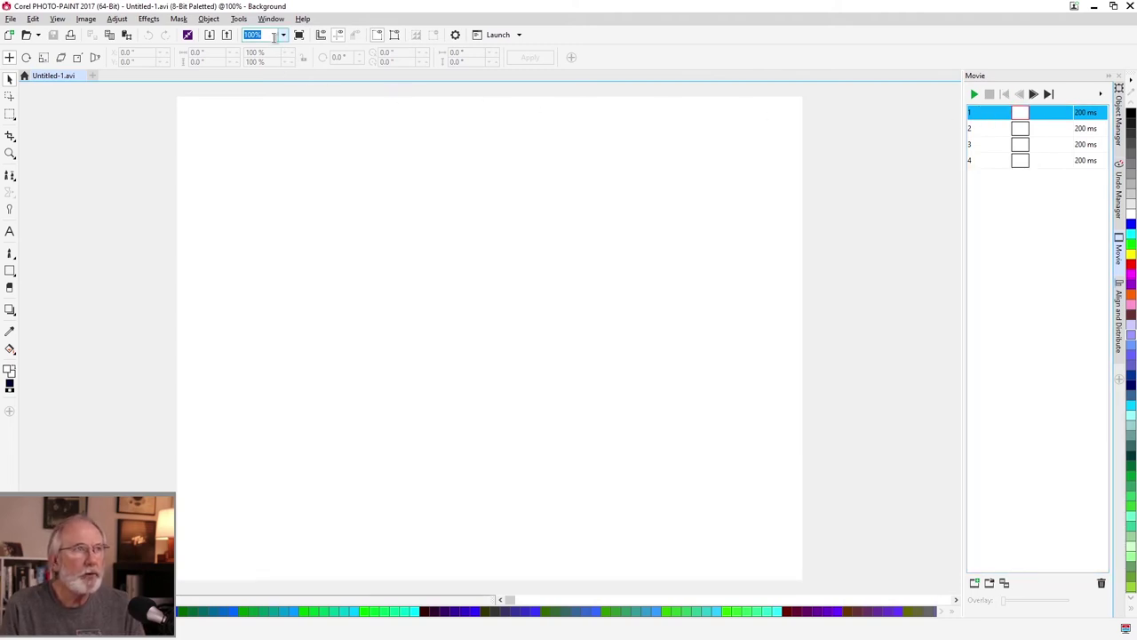
{"action": "left_click", "coordinate": [266, 20]}
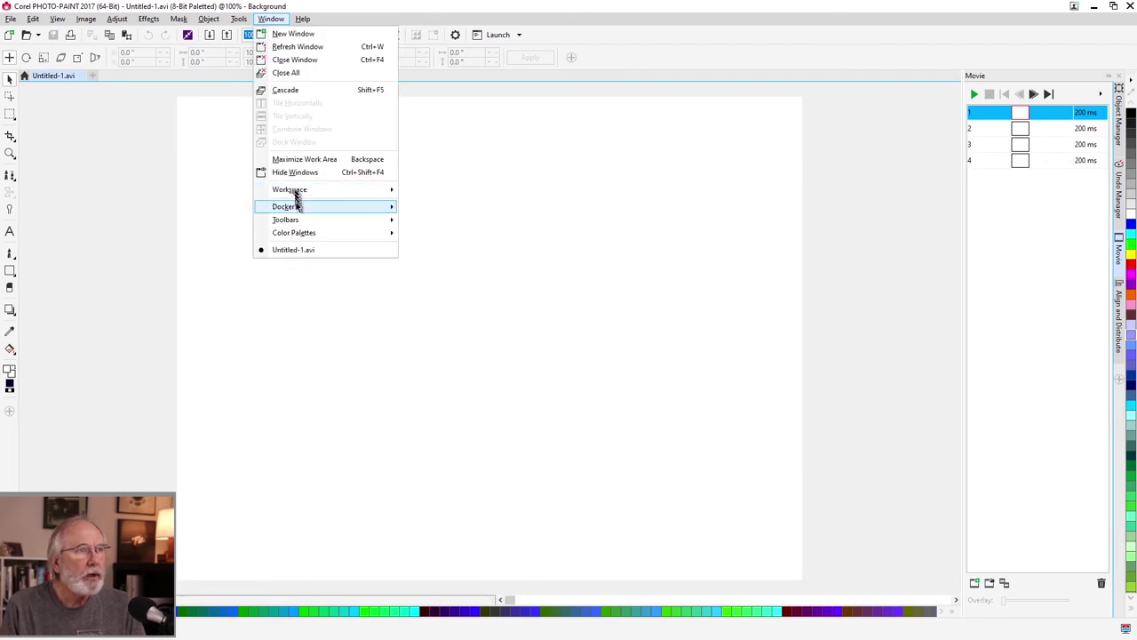
{"action": "mouse_move", "coordinate": [297, 207]}
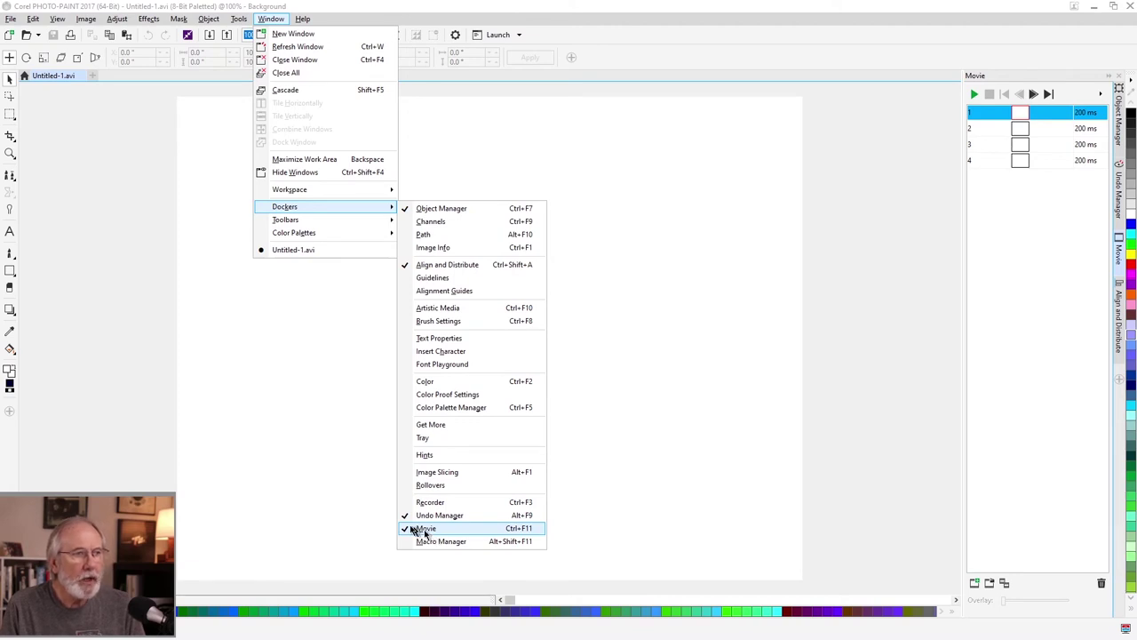
{"action": "left_click", "coordinate": [425, 529]}
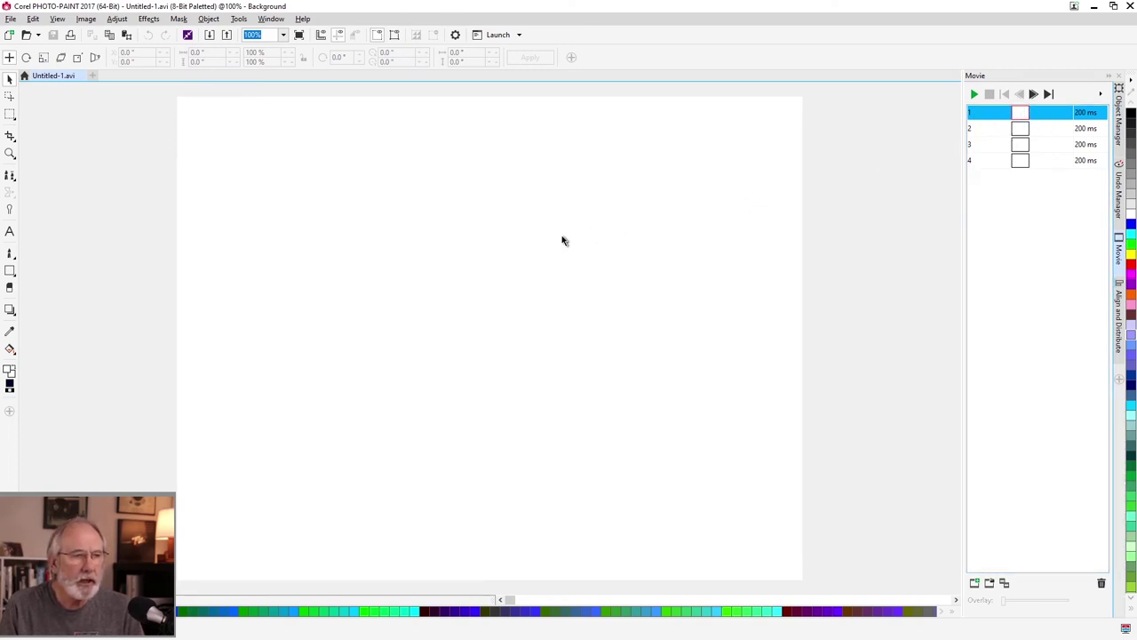
Select the whole bicycle chain on CorelDRAW page 1 and return to PHOTO-PAINT.
{"action": "key", "text": "alt+Tab"}
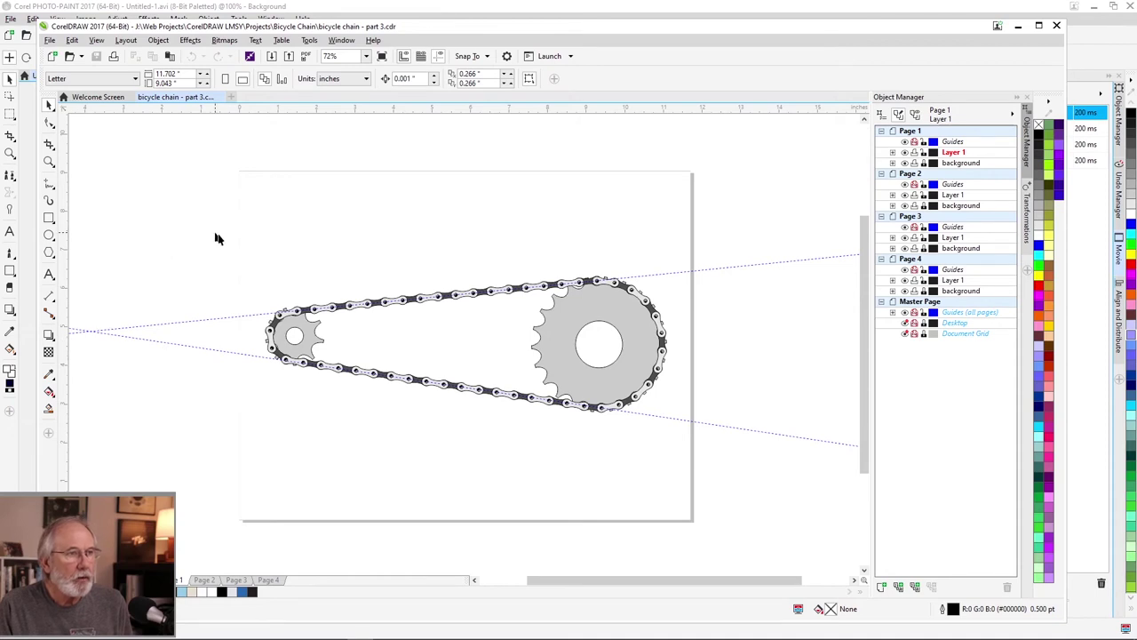
{"action": "left_click_drag", "start_coordinate": [229, 240], "coordinate": [683, 484]}
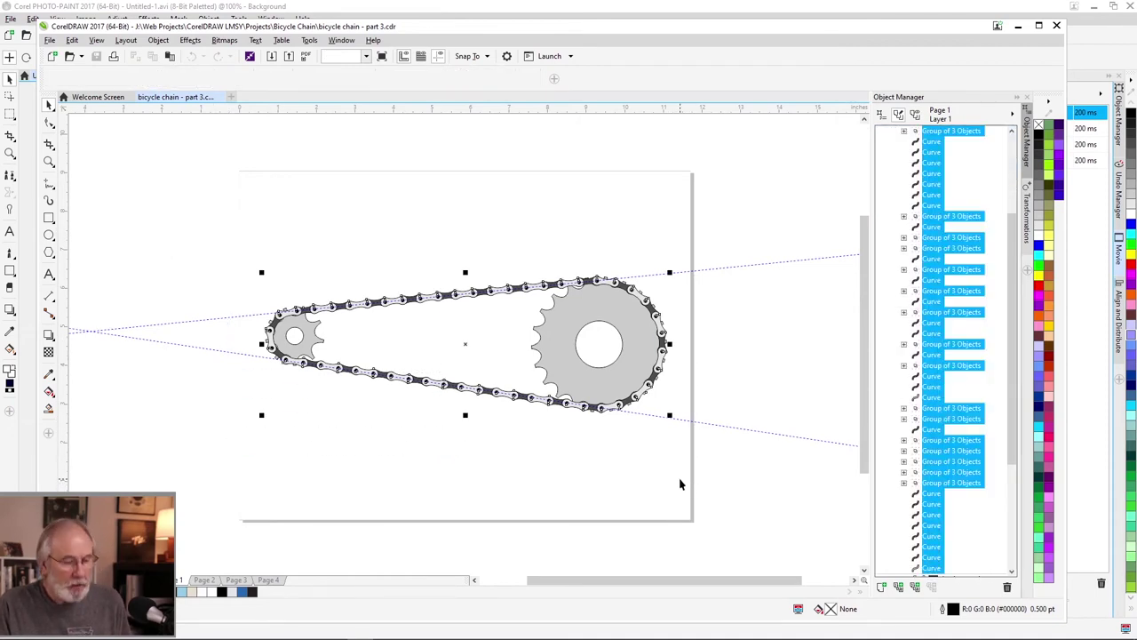
{"action": "key", "text": "alt+Tab"}
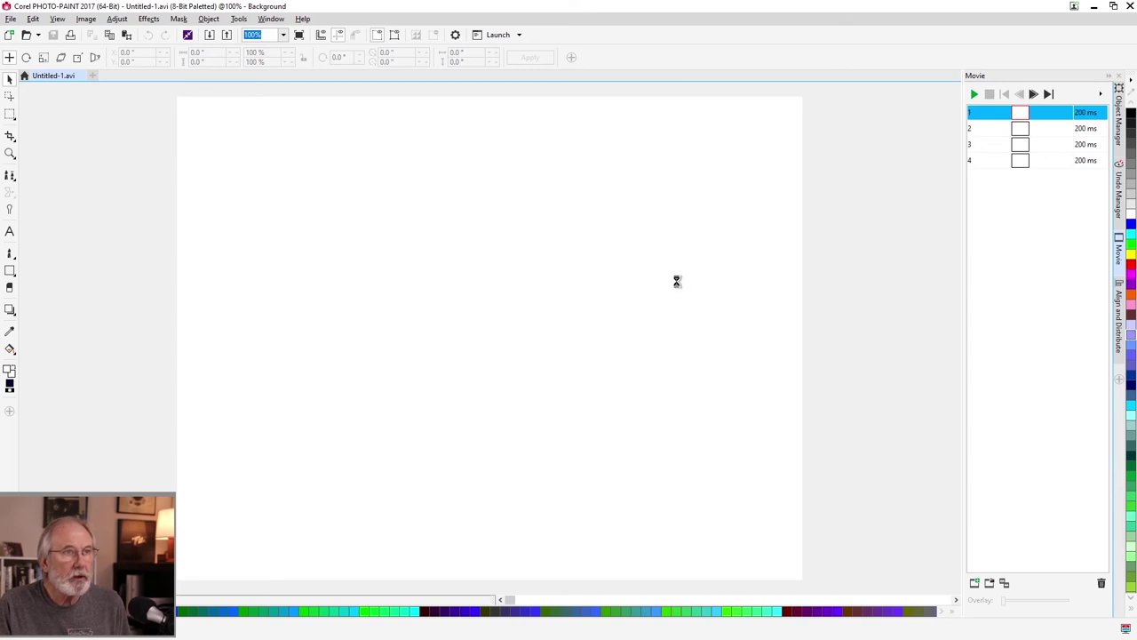
Paste the chain into frame 1 as a new object at full size.
{"action": "left_click", "coordinate": [29, 20]}
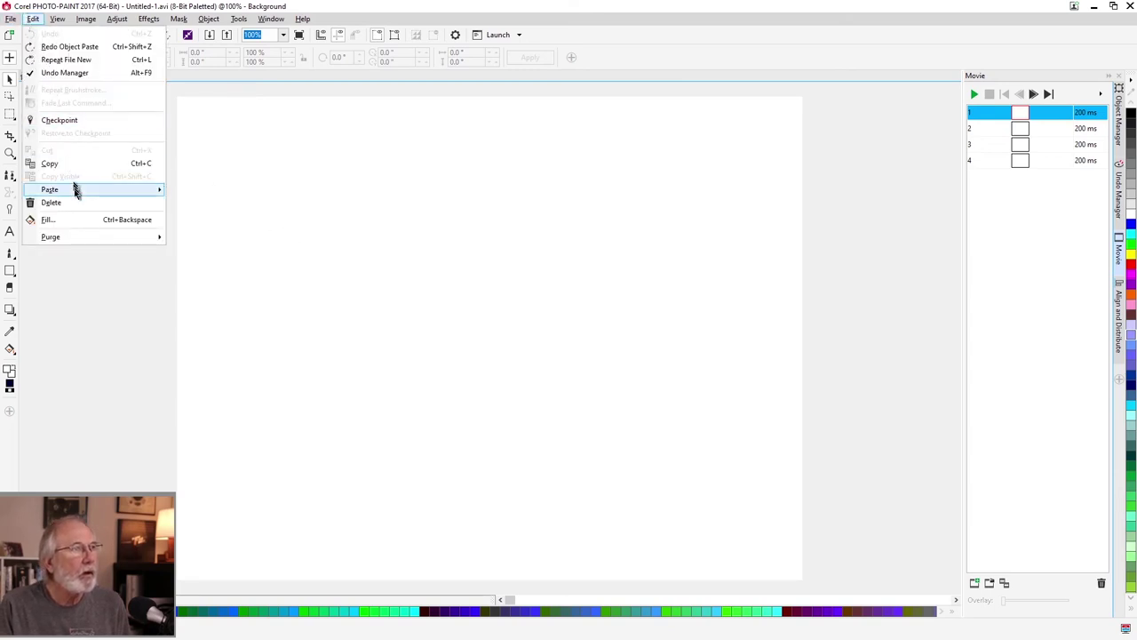
{"action": "mouse_move", "coordinate": [76, 191]}
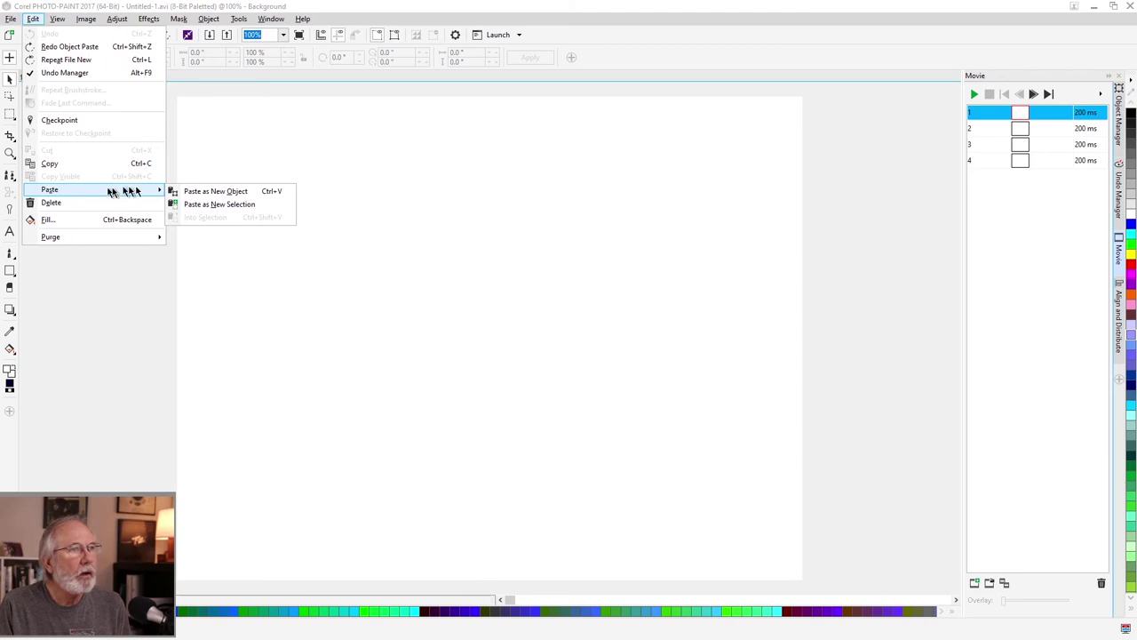
{"action": "left_click", "coordinate": [216, 193]}
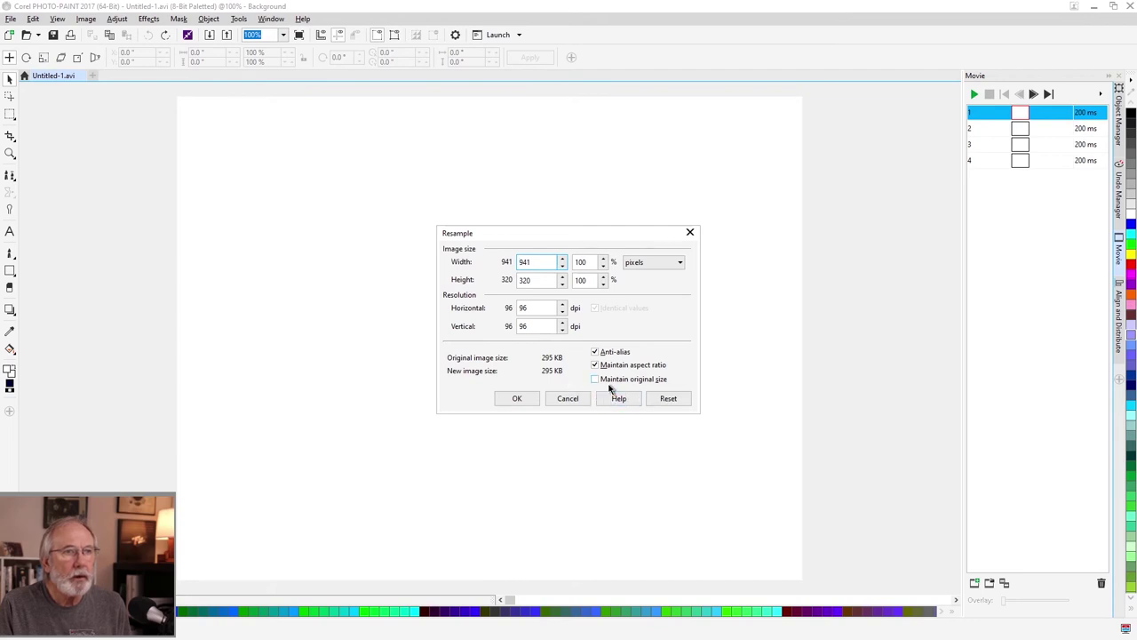
{"action": "left_click", "coordinate": [518, 399]}
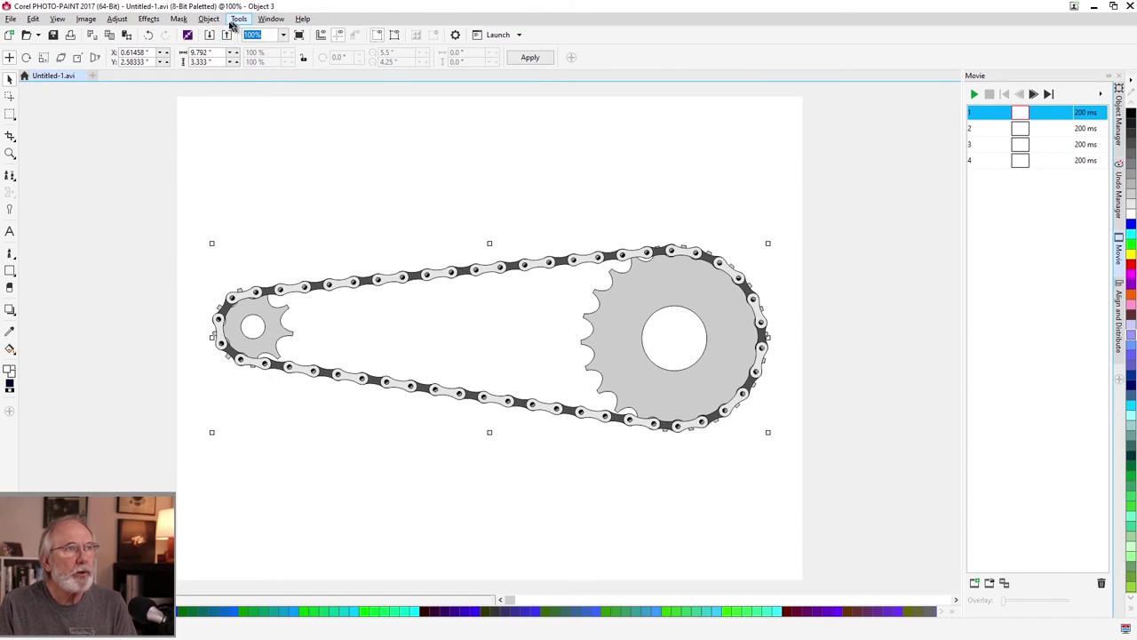
Combine the chain with the background and set the Movie docker thumbnails to Large.
{"action": "left_click", "coordinate": [209, 19]}
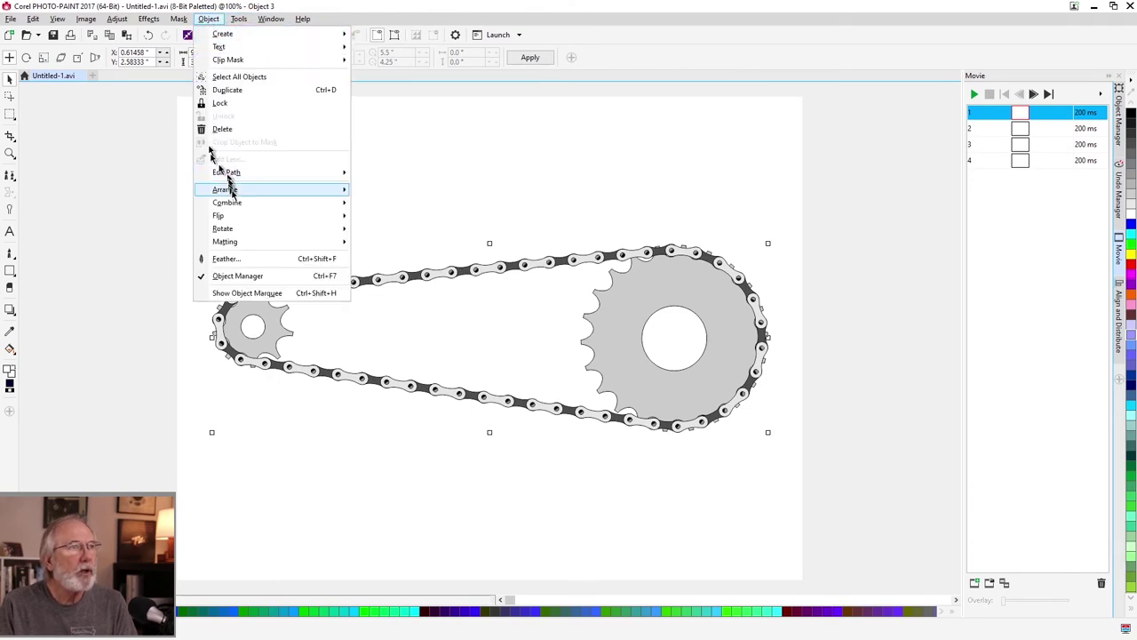
{"action": "mouse_move", "coordinate": [237, 205]}
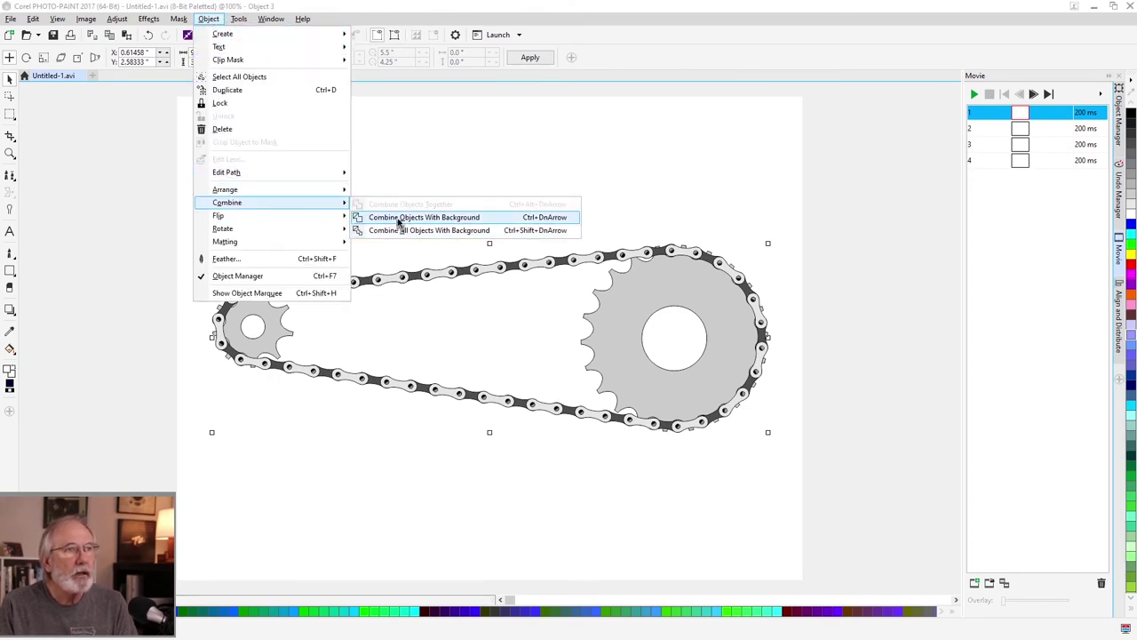
{"action": "left_click", "coordinate": [399, 218]}
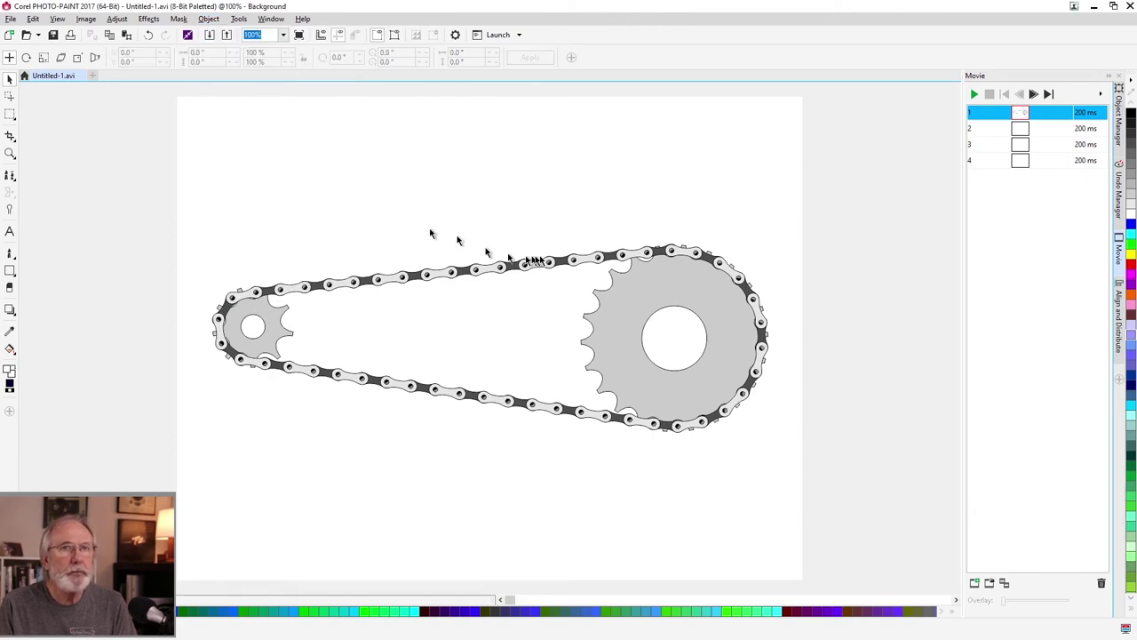
{"action": "left_click", "coordinate": [1101, 94]}
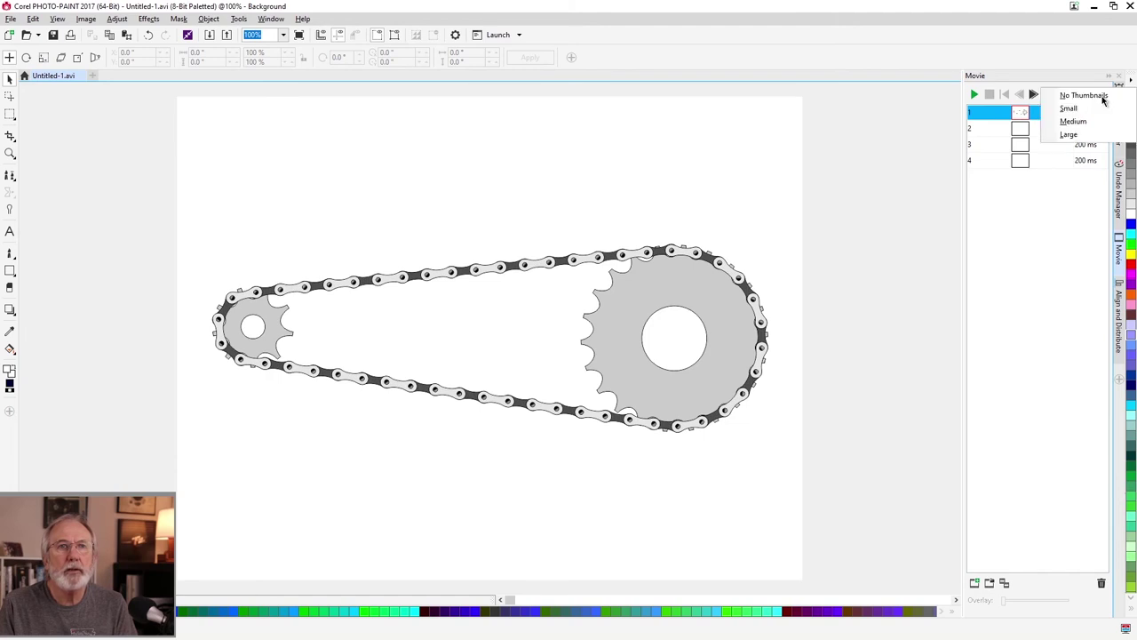
{"action": "left_click", "coordinate": [1069, 135]}
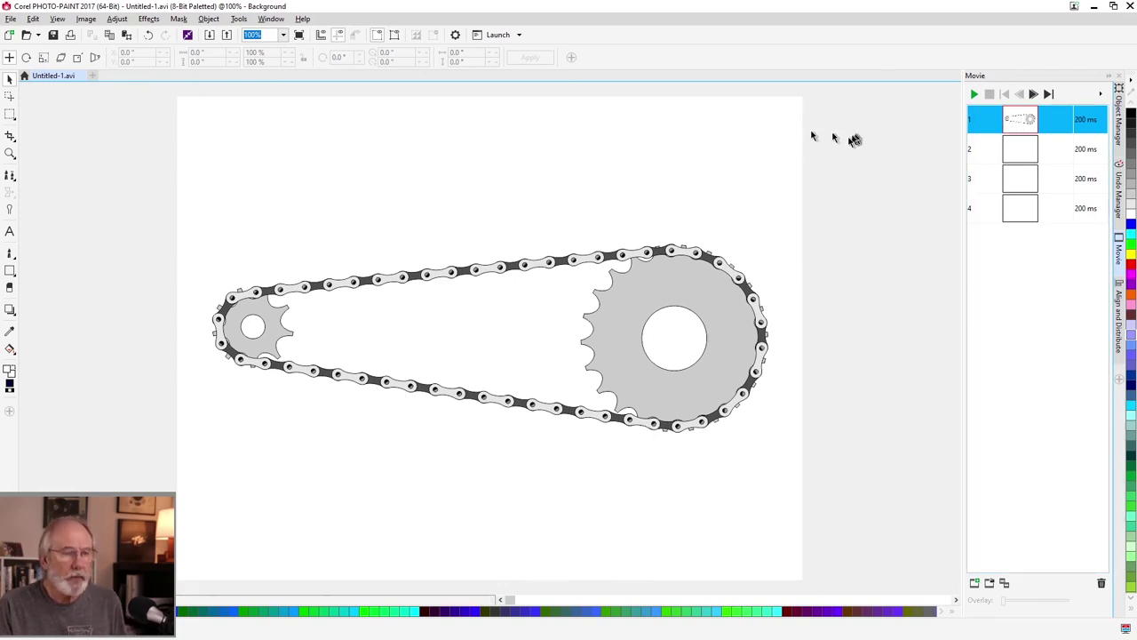
Save, then select the whole chain on CorelDRAW page 2 and return to PHOTO-PAINT.
{"action": "key", "text": "ctrl+s"}
{"action": "key", "text": "alt+Tab"}
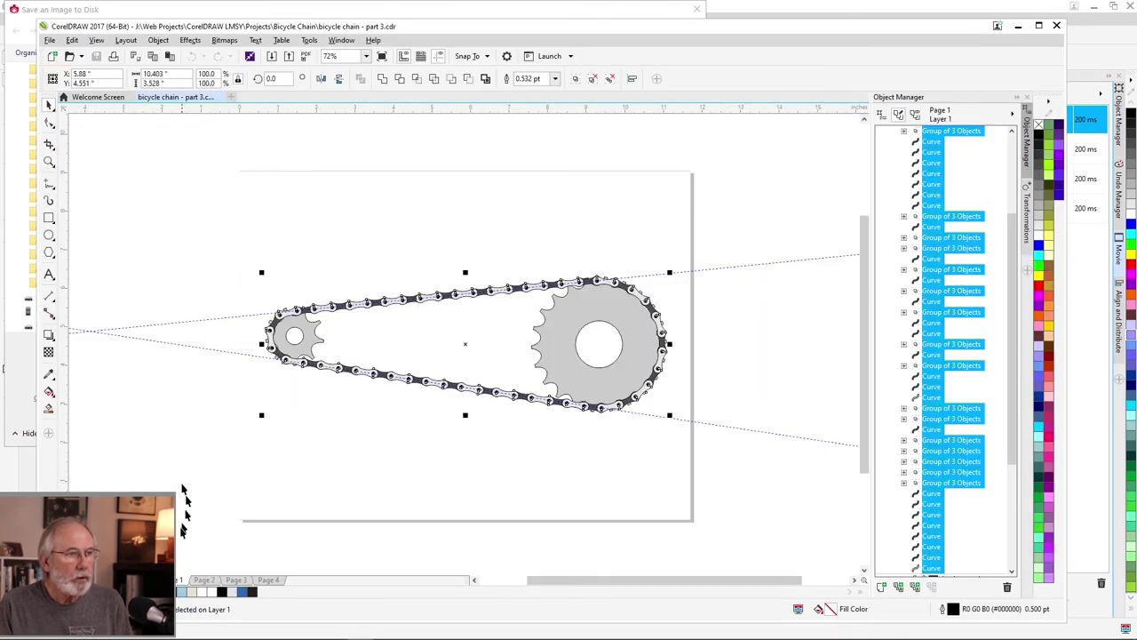
{"action": "left_click", "coordinate": [210, 580]}
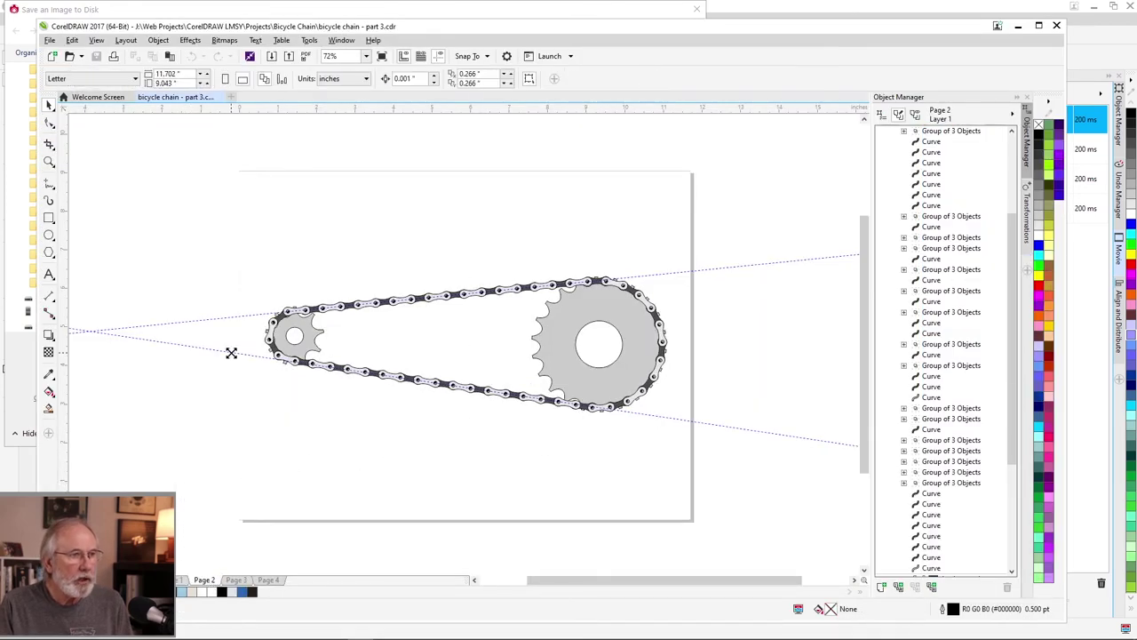
{"action": "left_click_drag", "start_coordinate": [219, 260], "coordinate": [779, 452]}
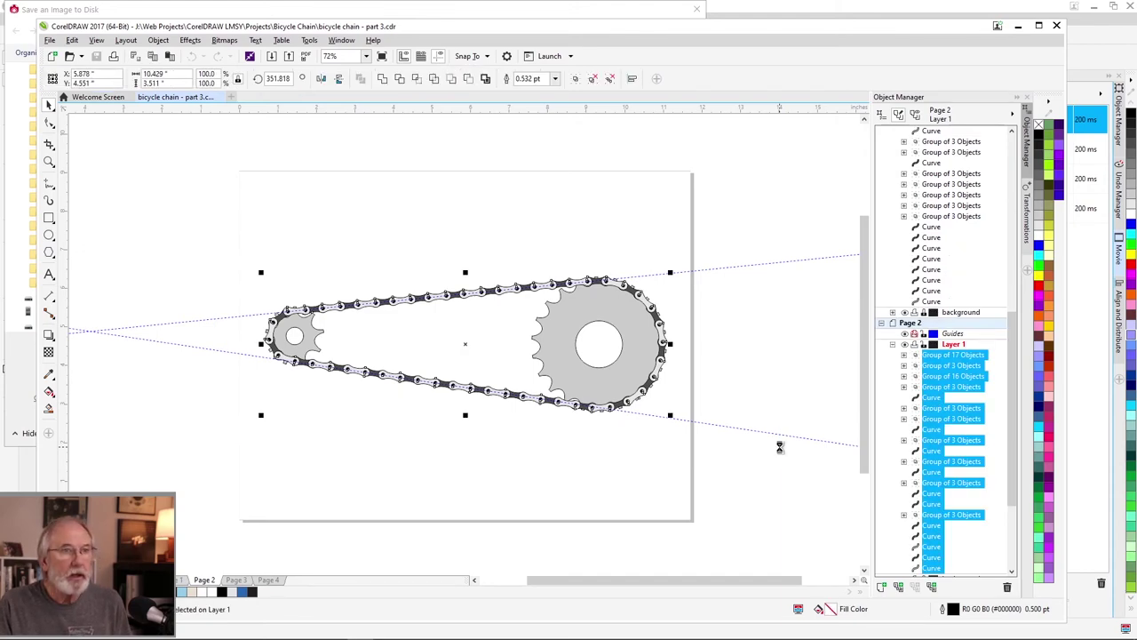
{"action": "key", "text": "alt+Tab"}
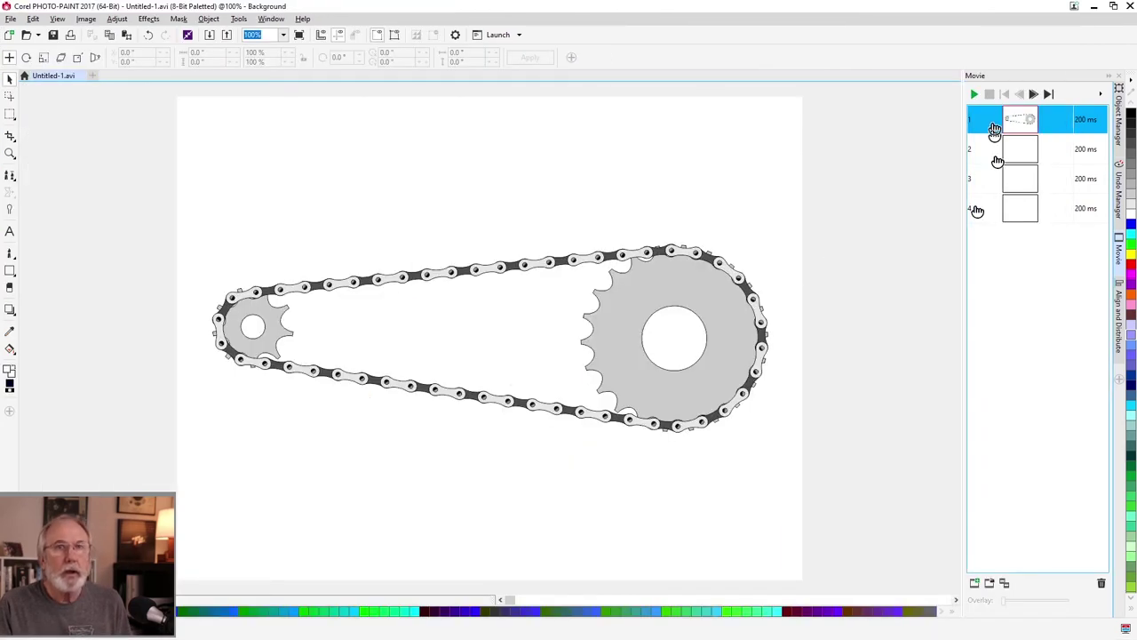
Move to the blank frame 2 in the Movie docker.
{"action": "left_click_drag", "start_coordinate": [1013, 115], "coordinate": [1022, 151]}
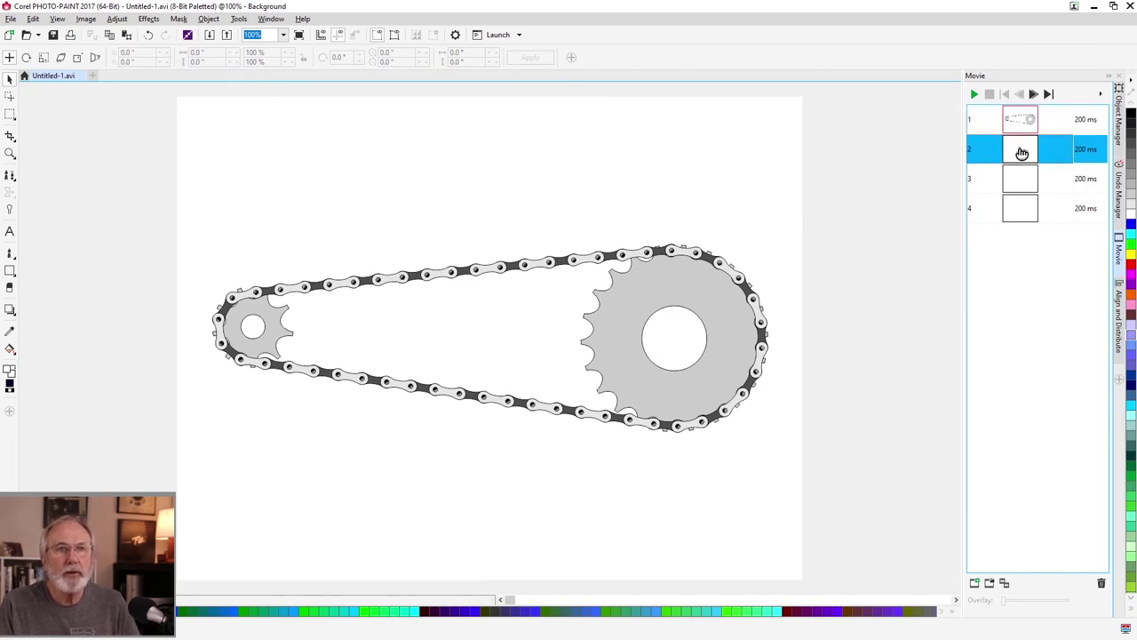
{"action": "left_click_drag", "start_coordinate": [1021, 153], "coordinate": [1028, 96]}
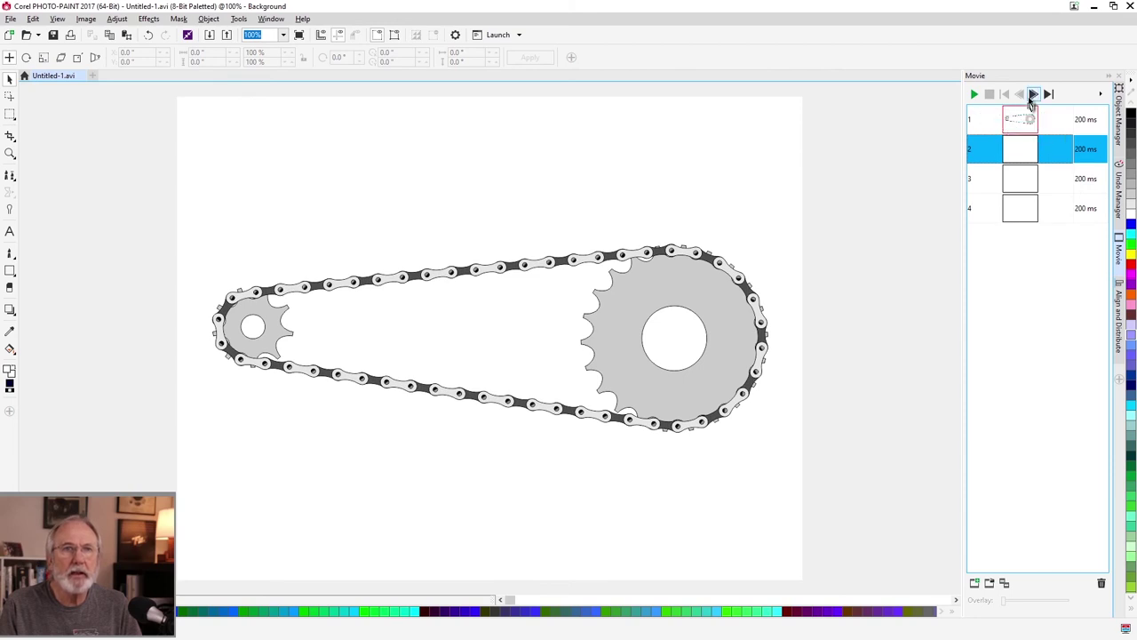
{"action": "left_click", "coordinate": [1032, 95]}
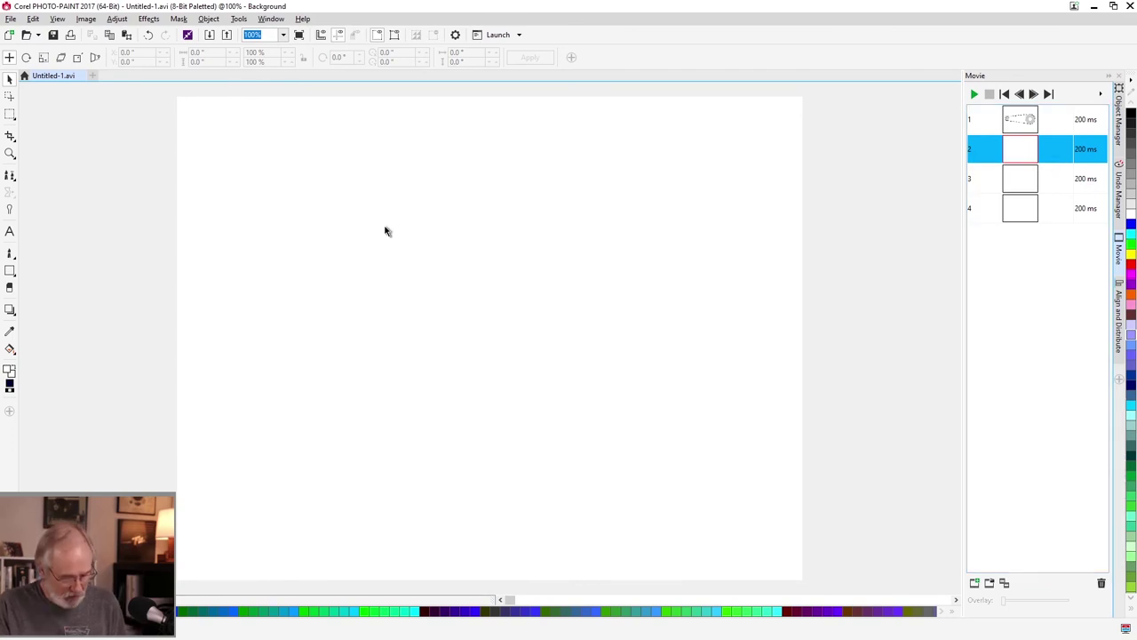
{"action": "key", "text": "alt+v"}
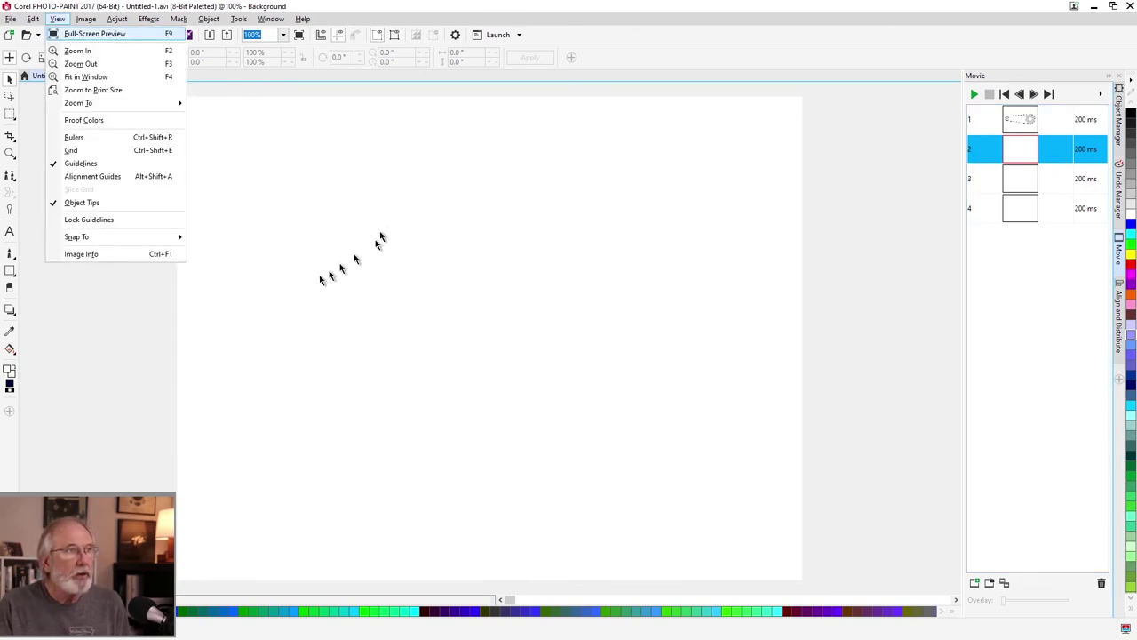
{"action": "left_click", "coordinate": [142, 316]}
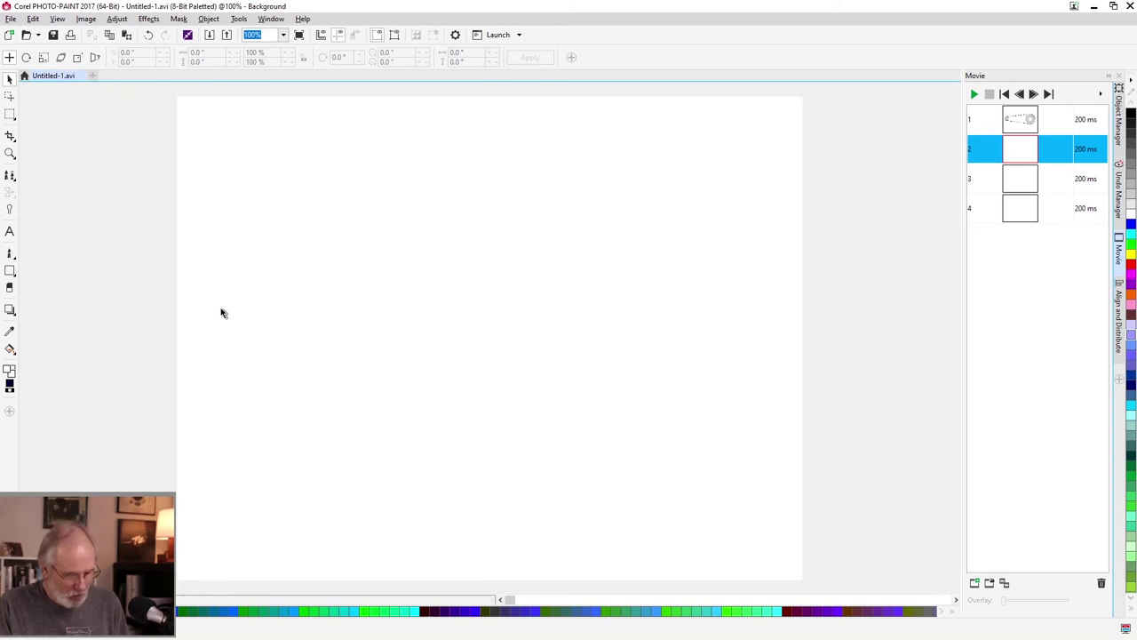
Paste the page-2 chain into frame 2 at original size and combine it with the background.
{"action": "key", "text": "alt+i"}
{"action": "key", "text": "r"}
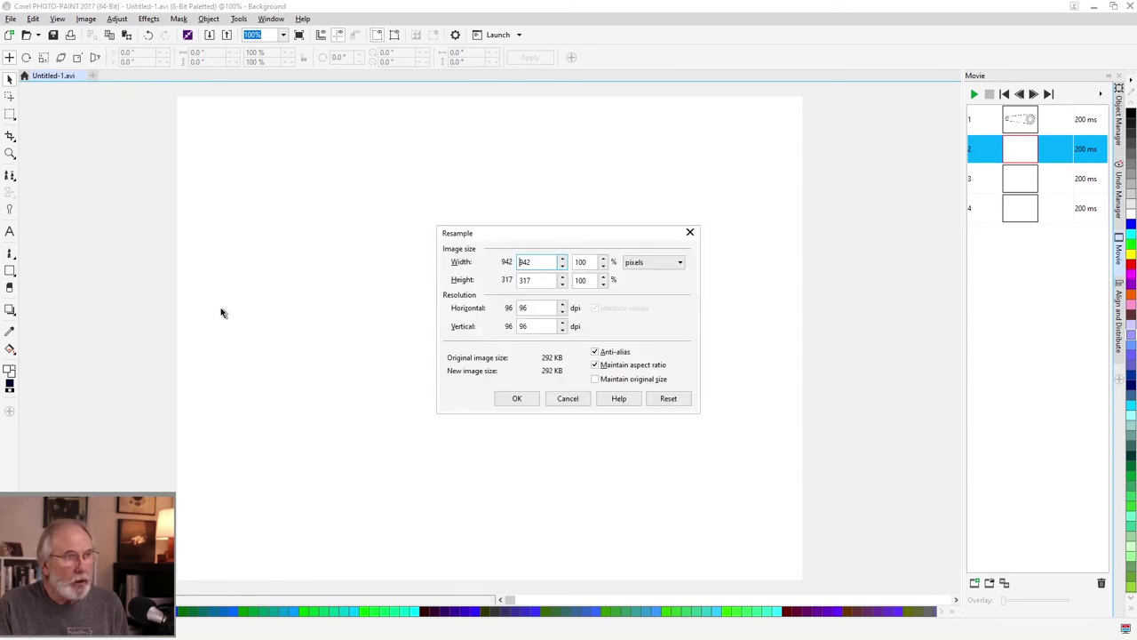
{"action": "left_click", "coordinate": [516, 399]}
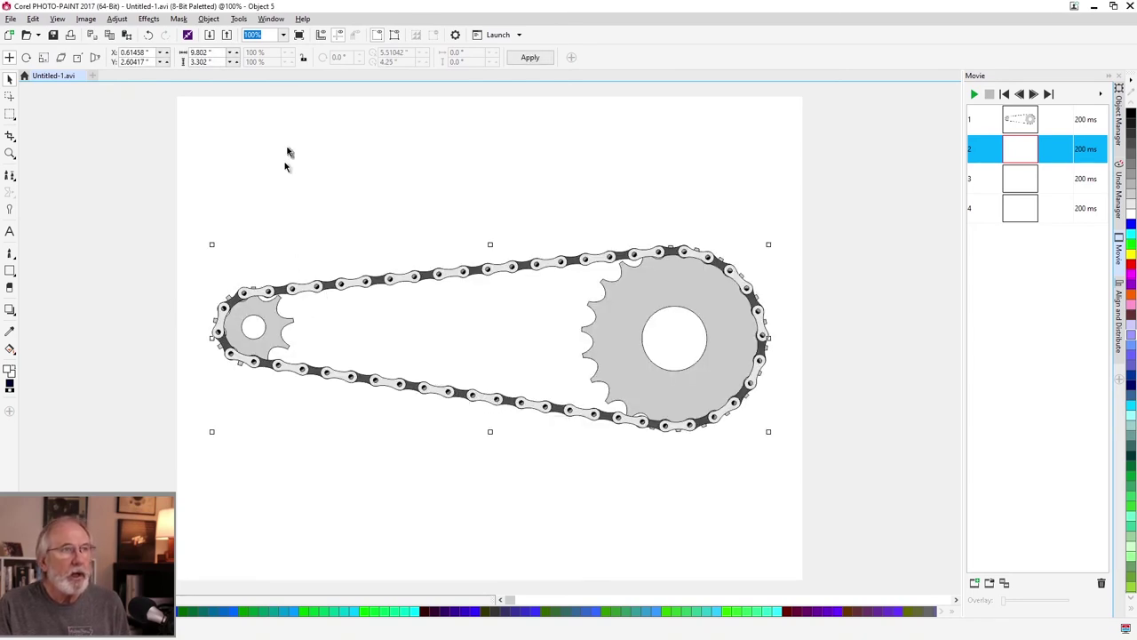
{"action": "left_click", "coordinate": [207, 19]}
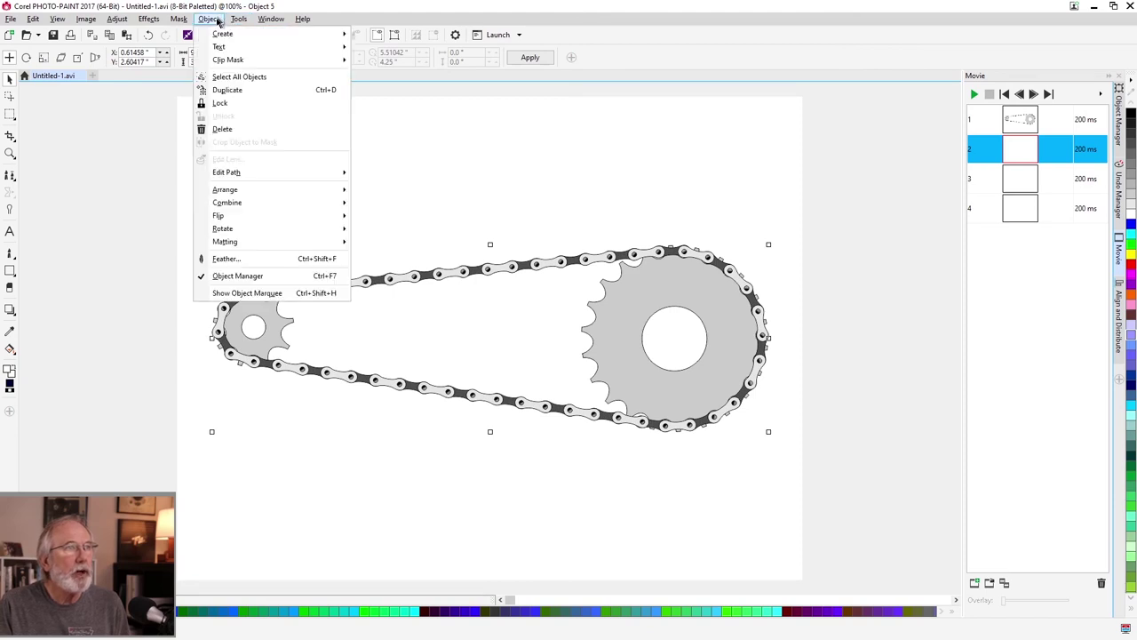
{"action": "mouse_move", "coordinate": [284, 201]}
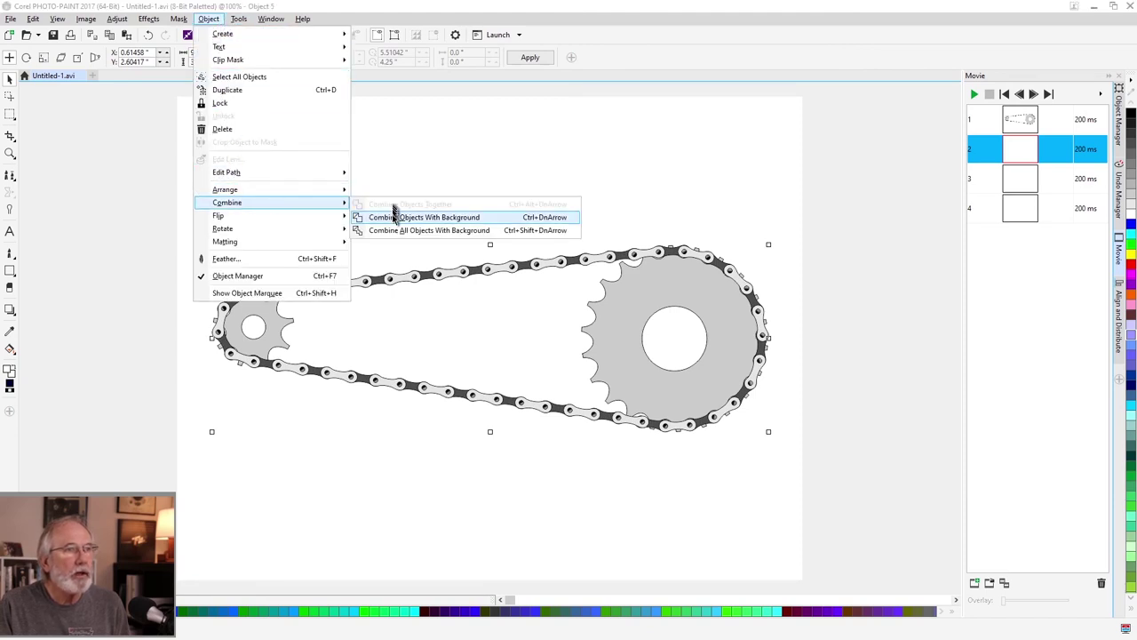
{"action": "left_click", "coordinate": [394, 219]}
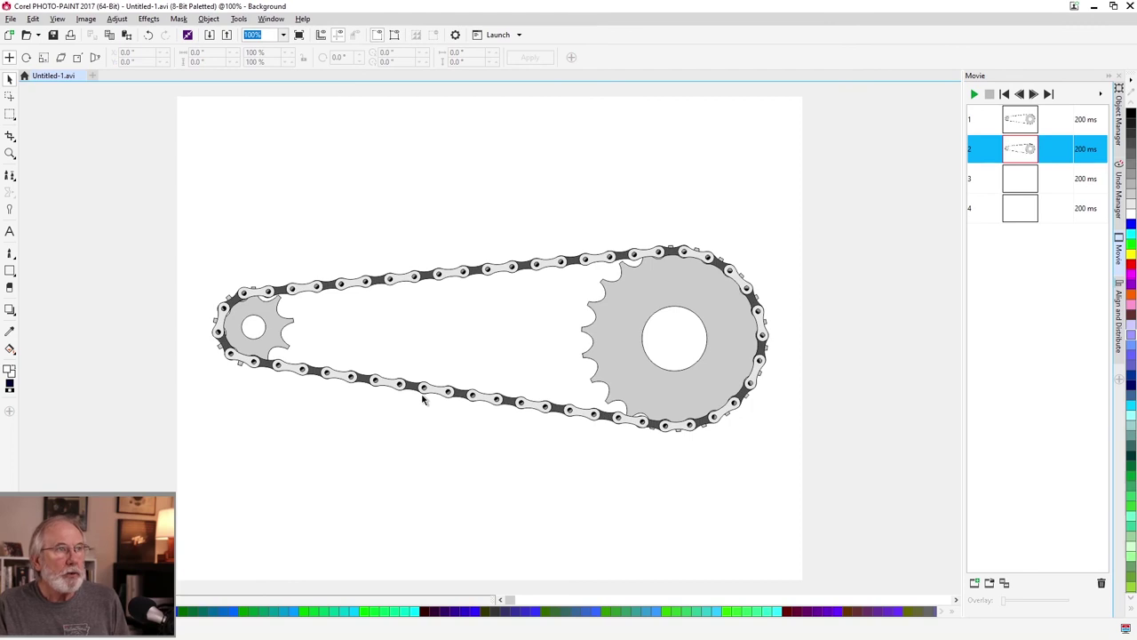
{"action": "key", "text": "alt+Tab"}
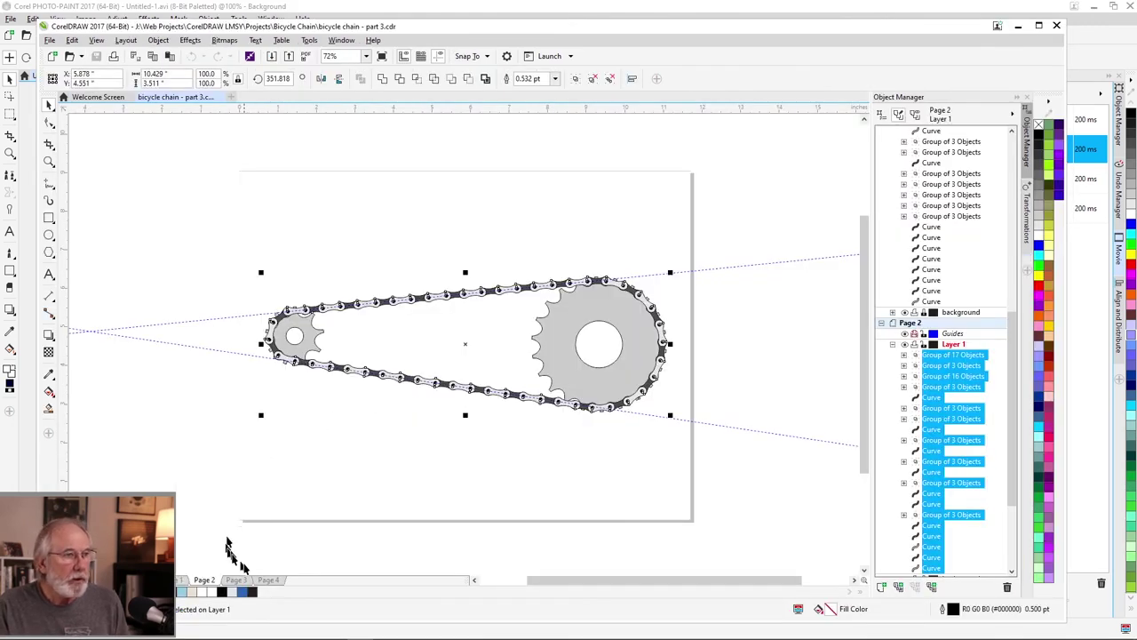
Marquee-select the chain on CorelDRAW Page 3 and return to PHOTO-PAINT.
{"action": "left_click", "coordinate": [236, 579]}
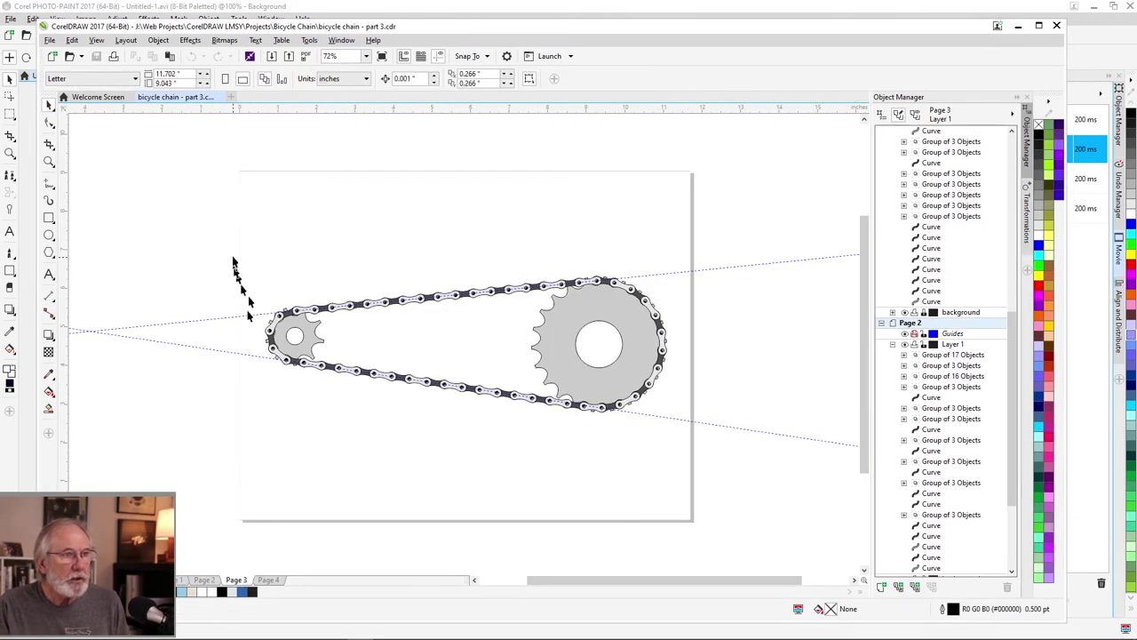
{"action": "left_click_drag", "start_coordinate": [234, 254], "coordinate": [724, 455]}
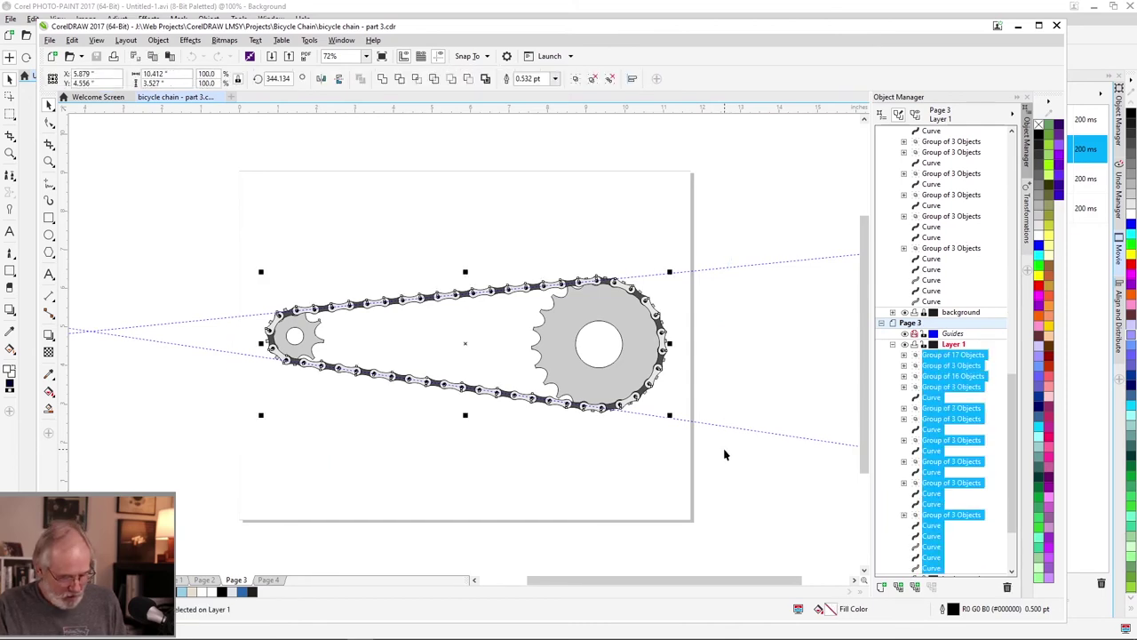
{"action": "key", "text": "alt+Tab"}
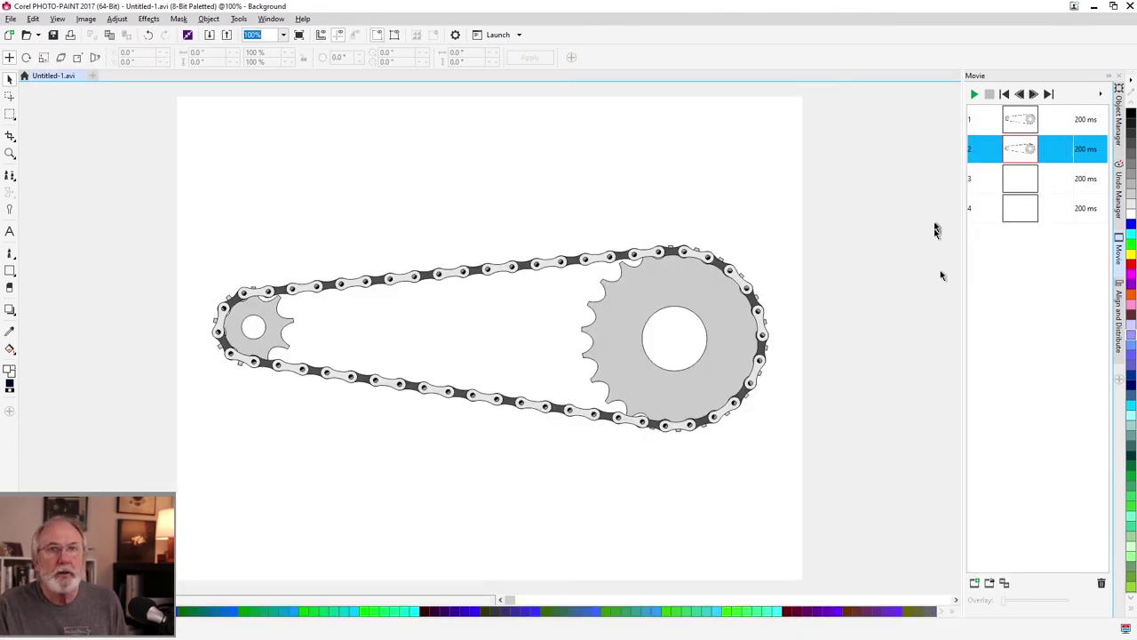
Advance to frame 3, paste the page-3 chain at original size and combine it with the background.
{"action": "left_click", "coordinate": [1035, 94]}
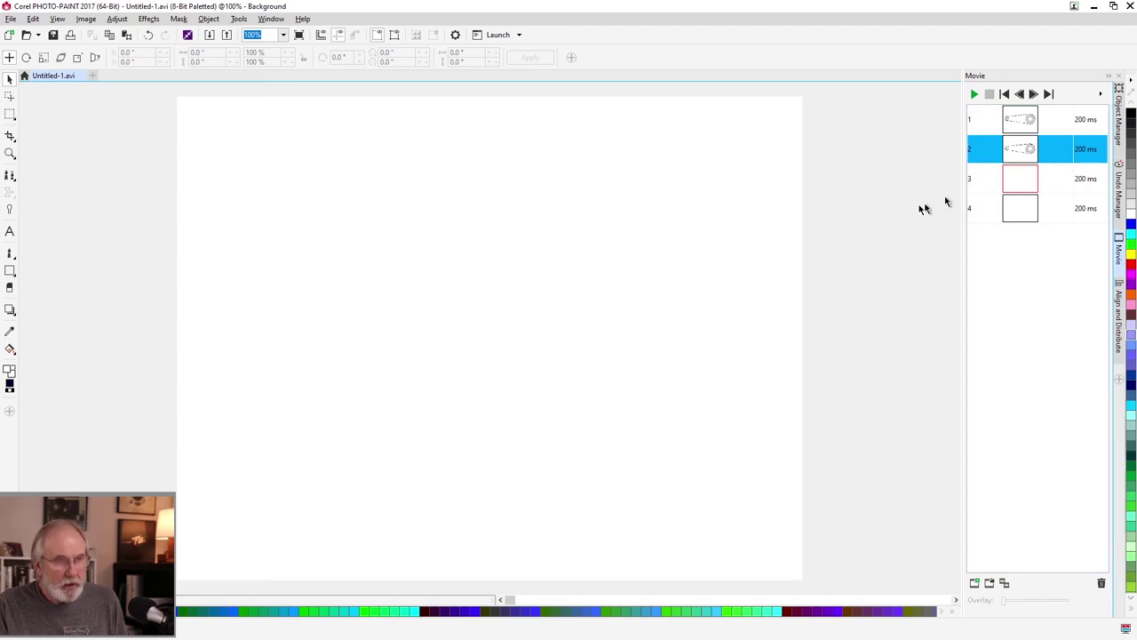
{"action": "key", "text": "alt+i"}
{"action": "key", "text": "r"}
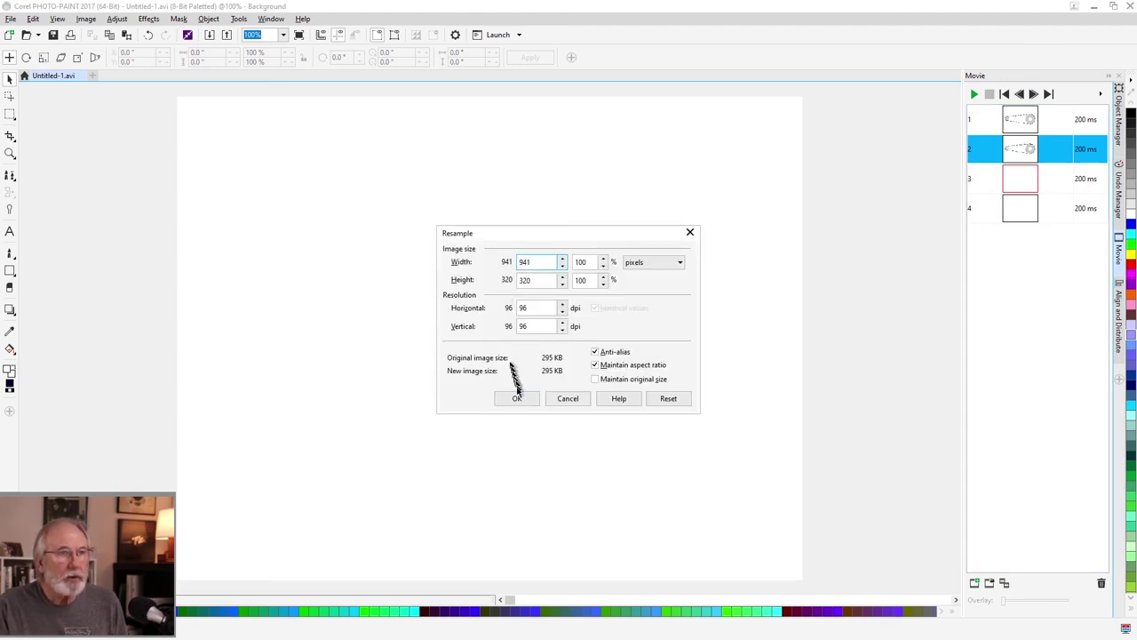
{"action": "left_click", "coordinate": [516, 398]}
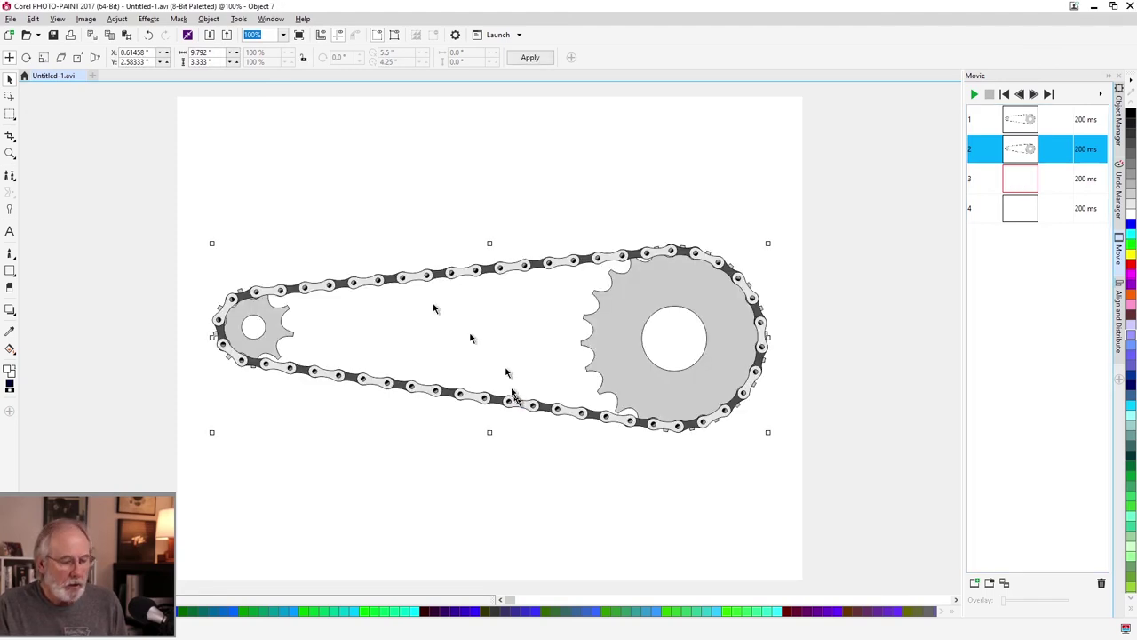
{"action": "left_click", "coordinate": [209, 19]}
{"action": "mouse_move", "coordinate": [244, 194]}
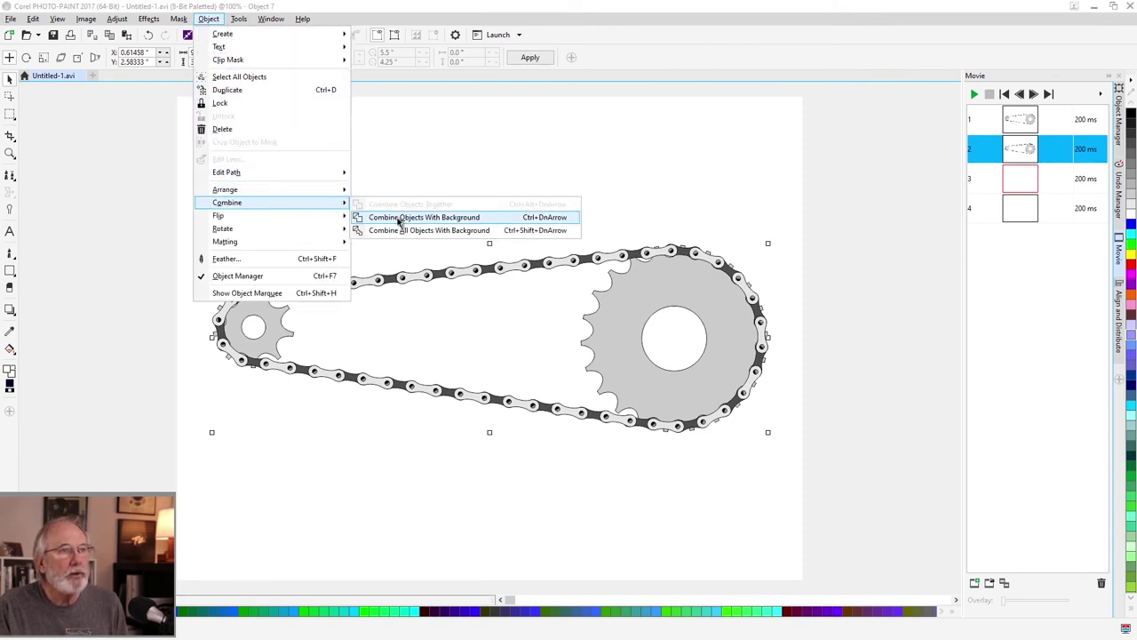
{"action": "left_click", "coordinate": [399, 218]}
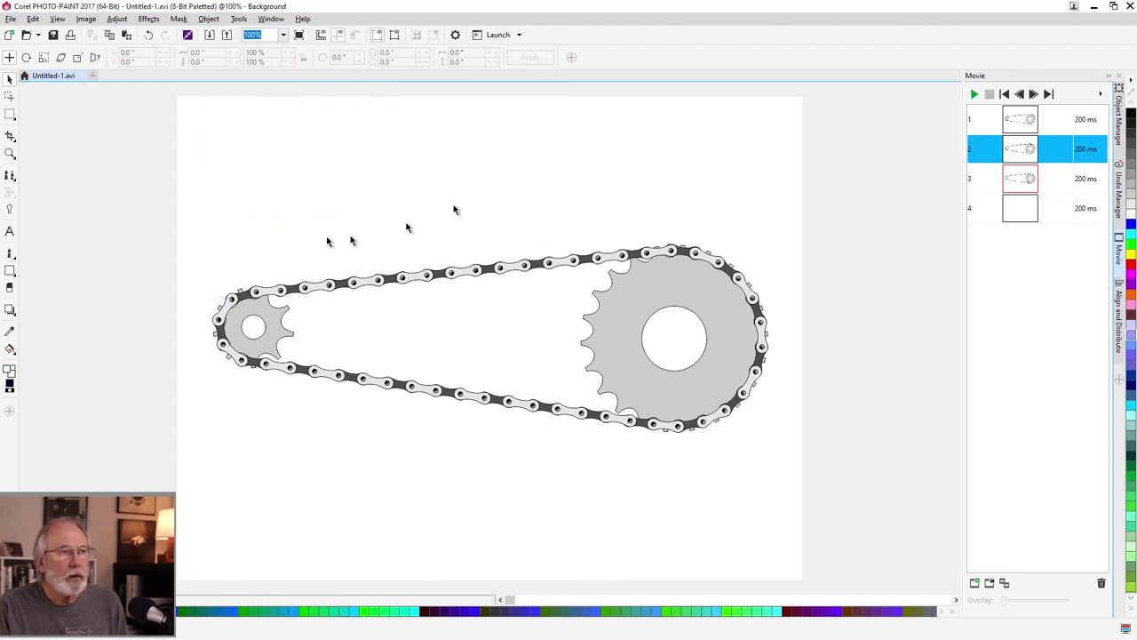
{"action": "key", "text": "alt+Tab"}
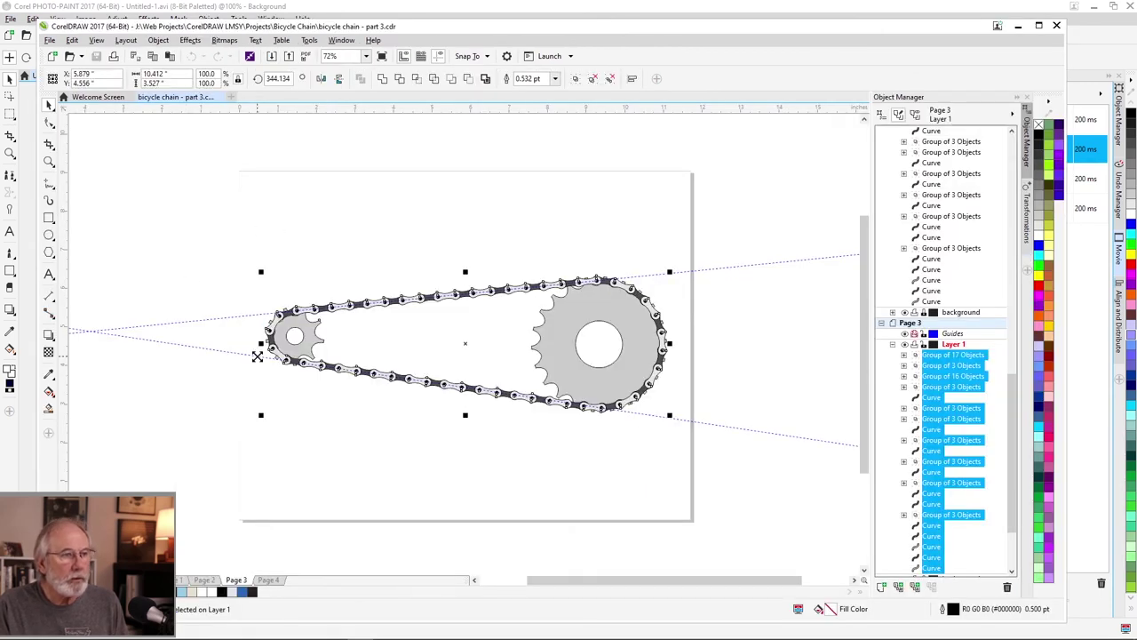
Marquee-select the chain on CorelDRAW Page 4 and return to PHOTO-PAINT.
{"action": "left_click", "coordinate": [278, 579]}
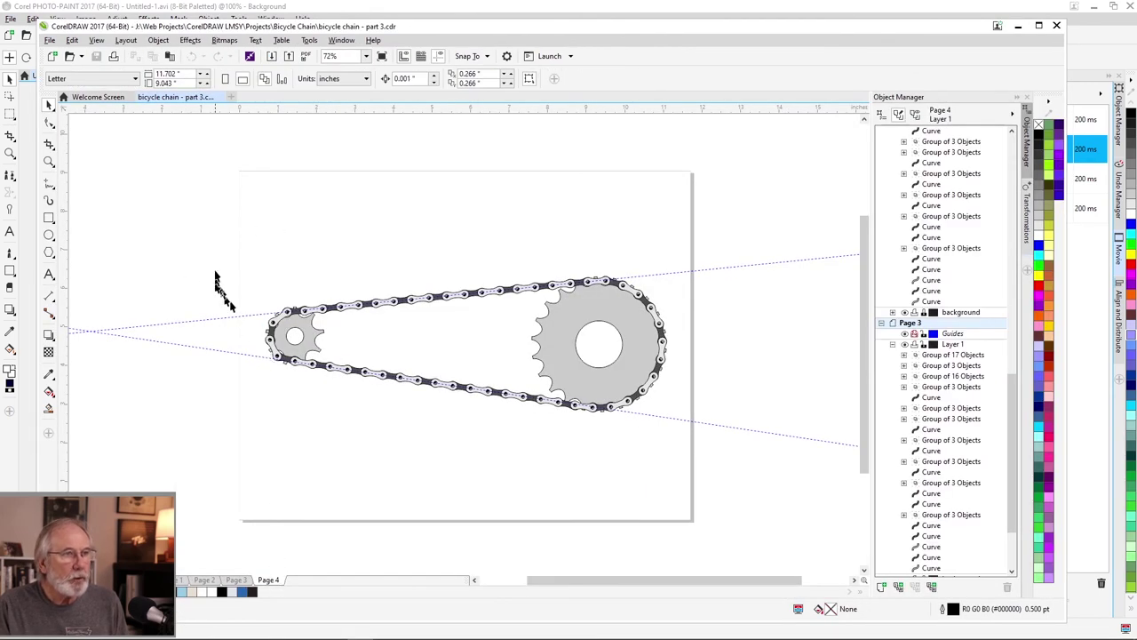
{"action": "left_click_drag", "start_coordinate": [227, 231], "coordinate": [677, 464]}
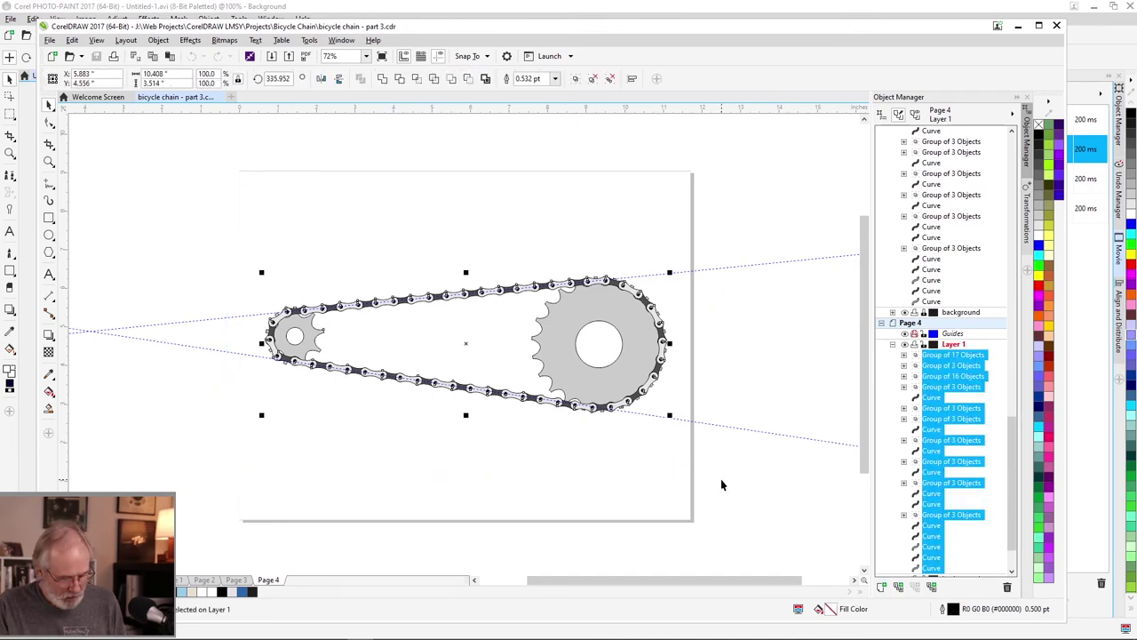
{"action": "key", "text": "alt+Tab"}
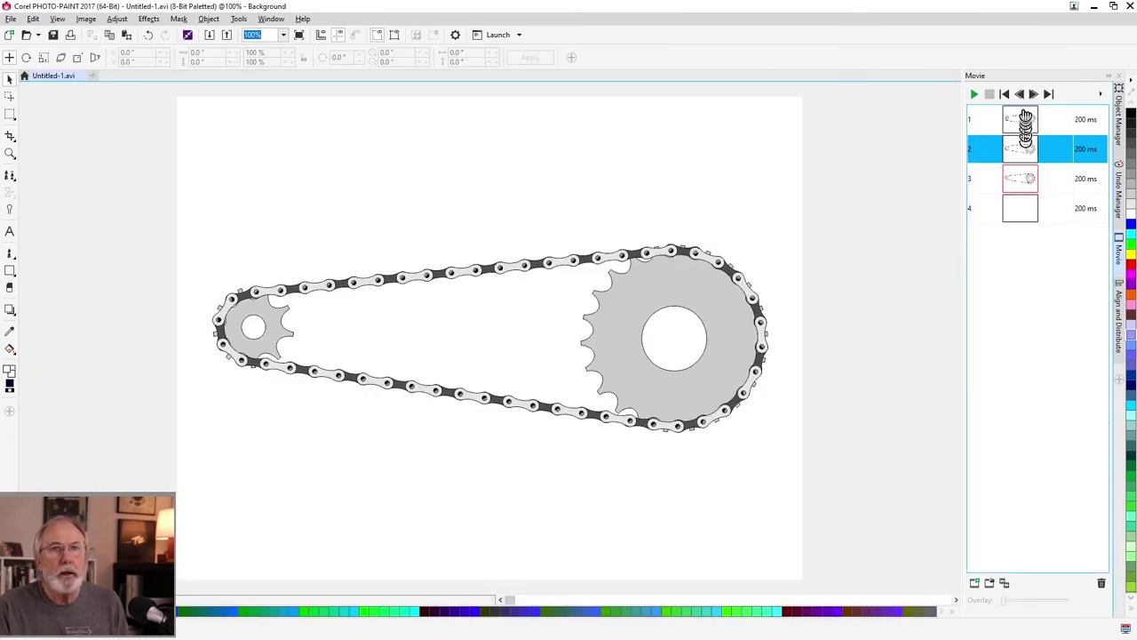
Advance to frame 4, paste the page-4 chain at original size and combine it with the background.
{"action": "left_click", "coordinate": [1034, 94]}
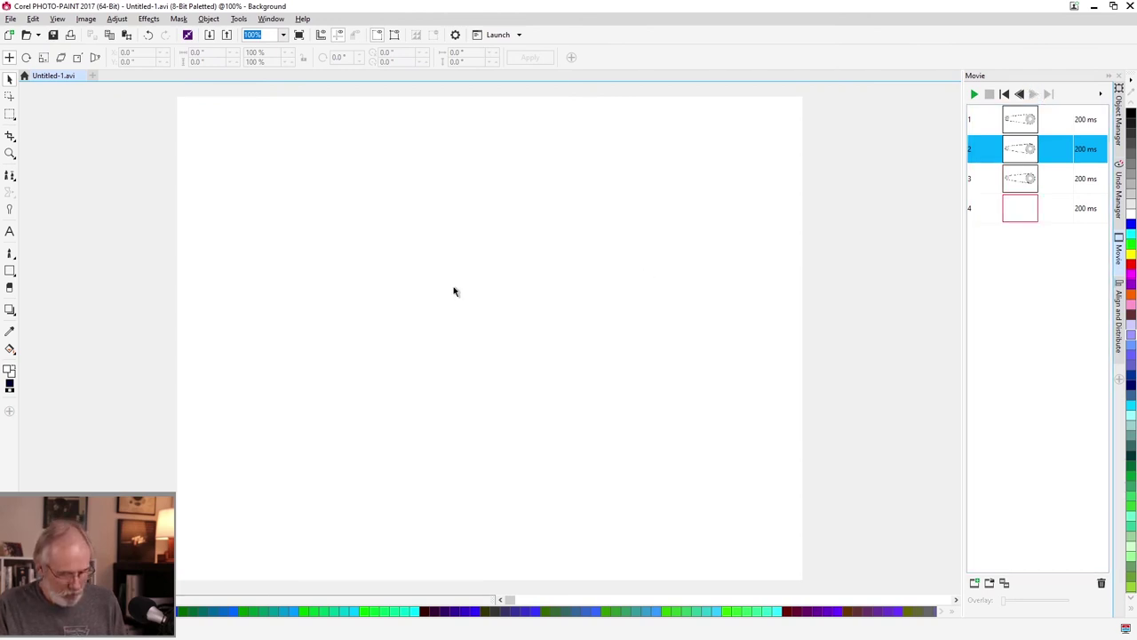
{"action": "key", "text": "alt+i"}
{"action": "key", "text": "r"}
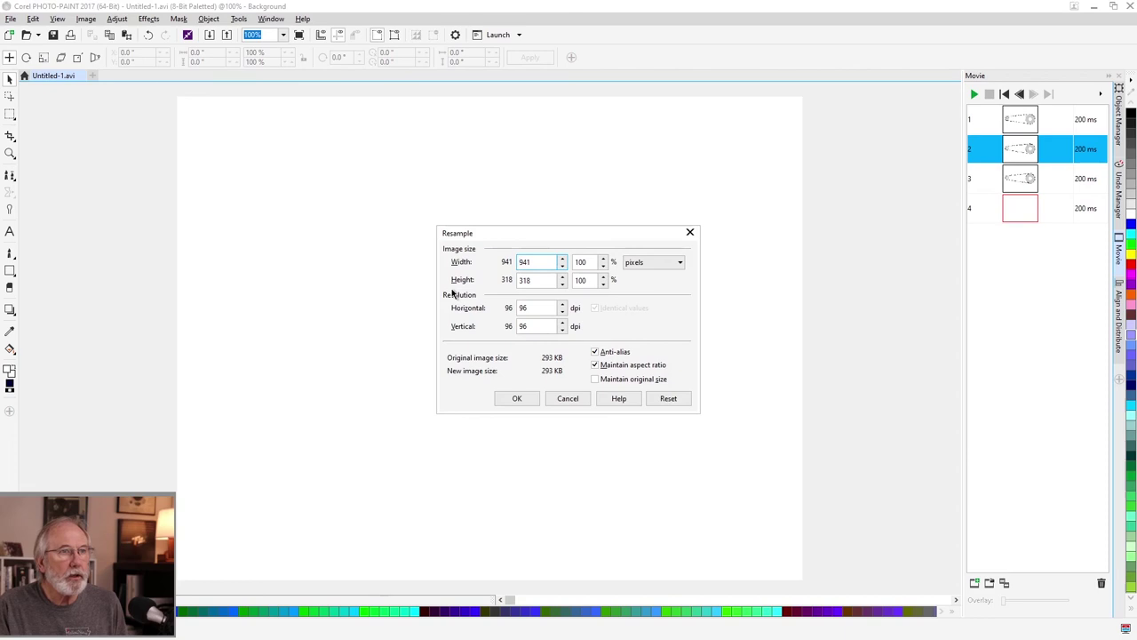
{"action": "left_click", "coordinate": [517, 398]}
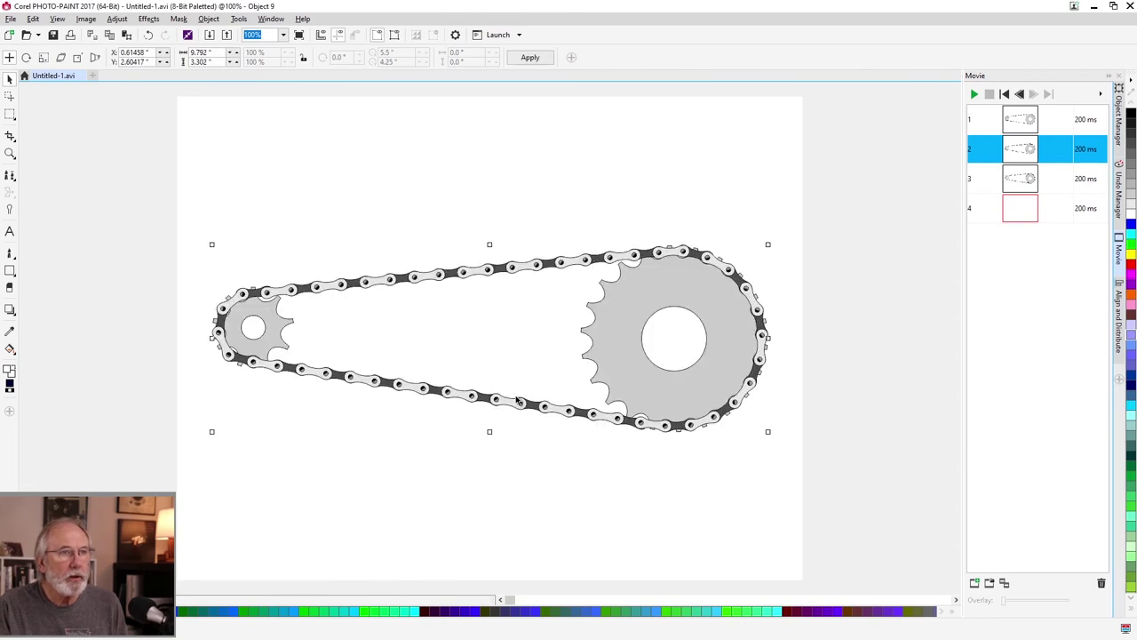
{"action": "left_click", "coordinate": [209, 19]}
{"action": "mouse_move", "coordinate": [233, 204]}
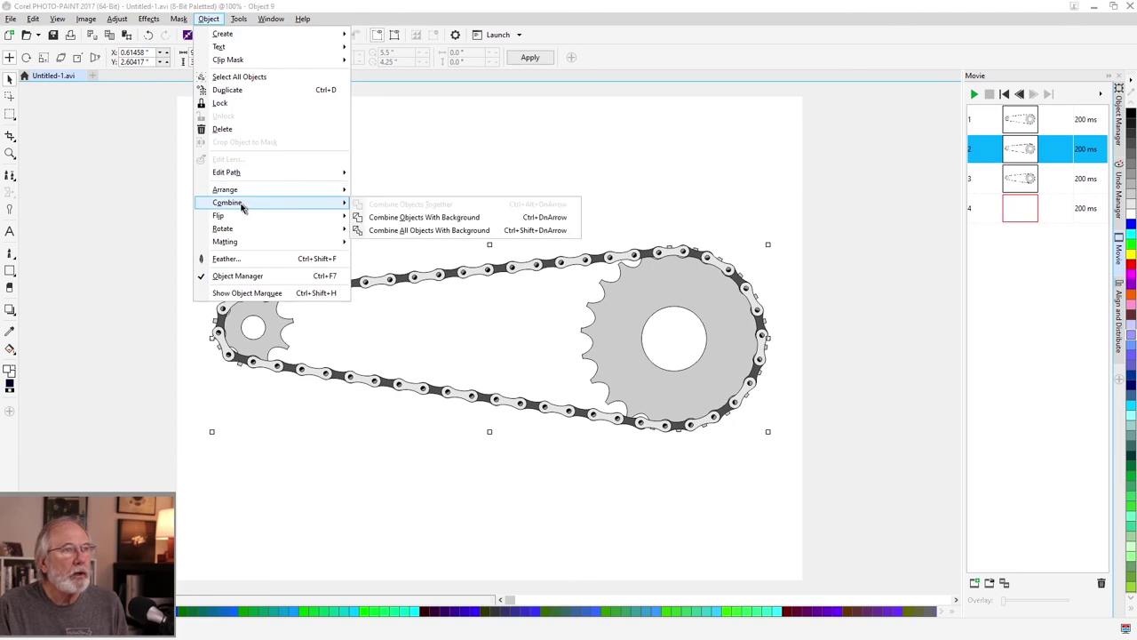
{"action": "left_click", "coordinate": [421, 219]}
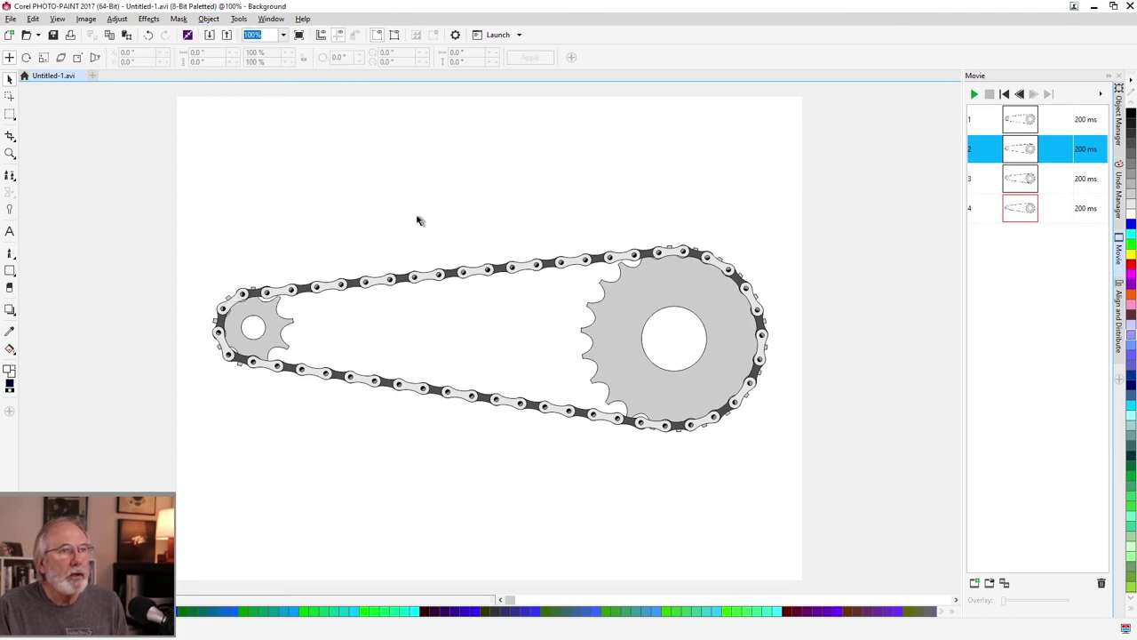
Preview the animation, then try editing the frame durations, entering 100.
{"action": "left_click", "coordinate": [975, 93]}
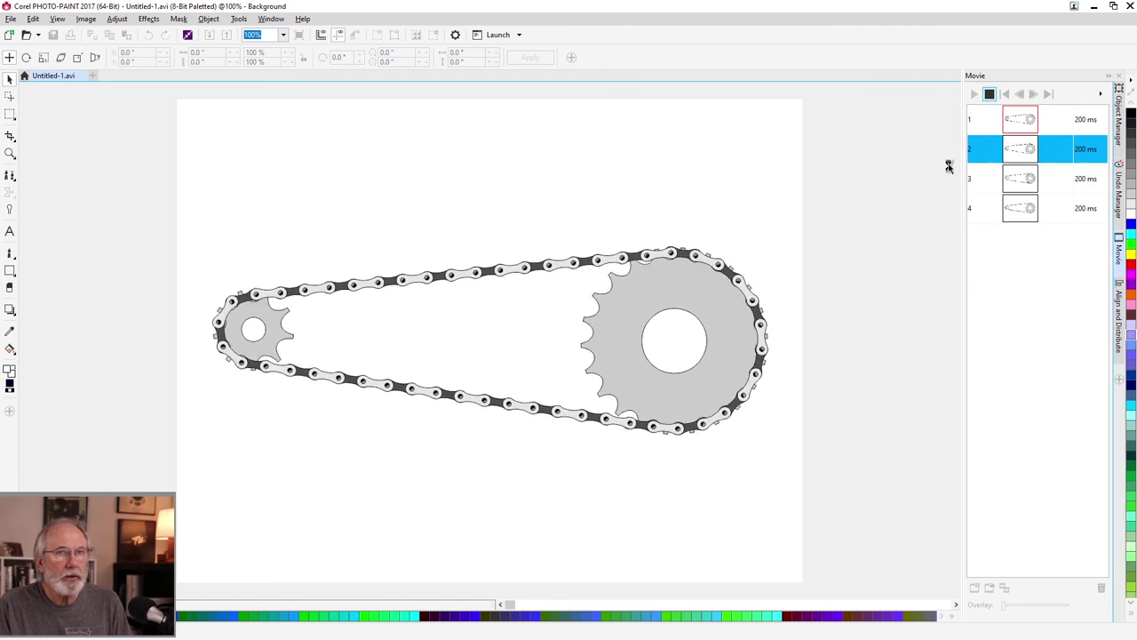
{"action": "left_click", "coordinate": [989, 94]}
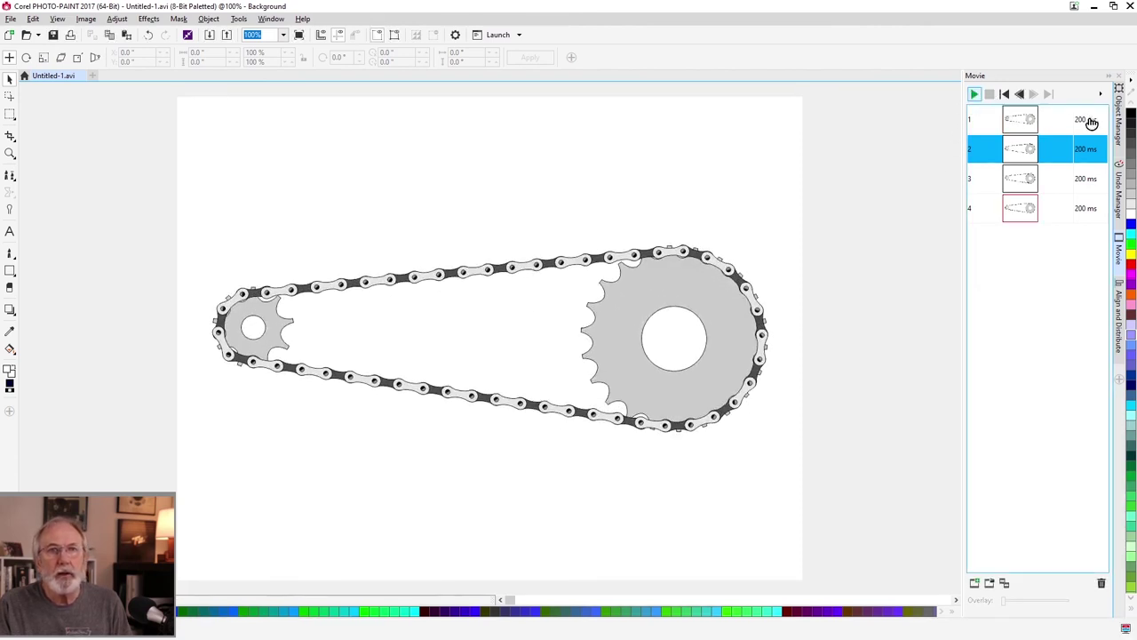
{"action": "left_click", "coordinate": [1085, 121]}
{"action": "left_click", "coordinate": [1085, 125]}
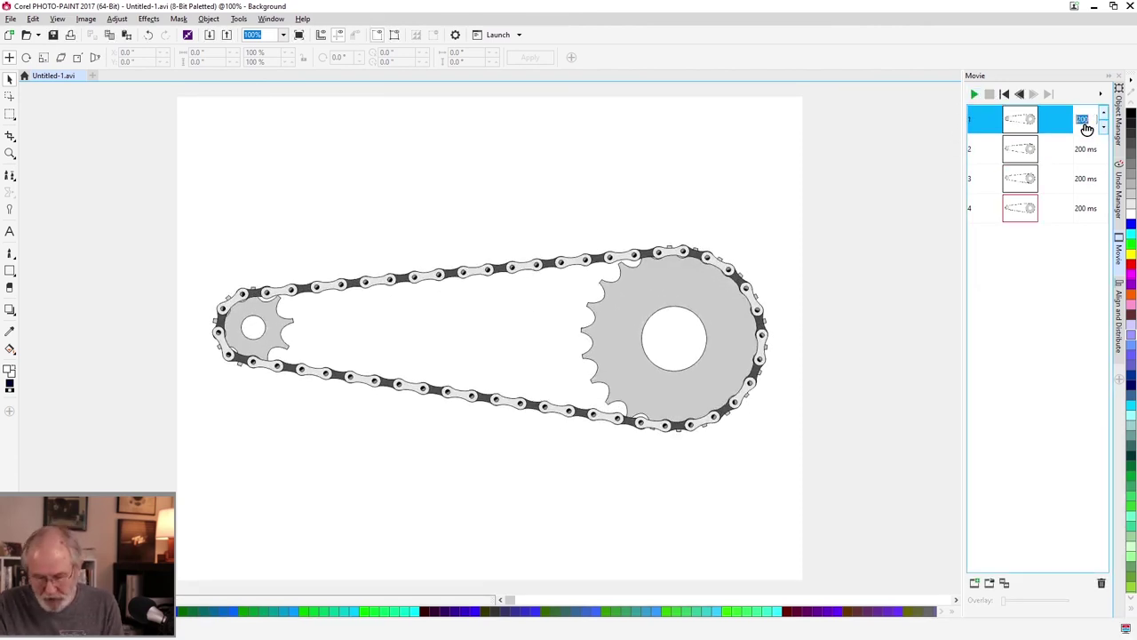
{"action": "type", "text": "1"}
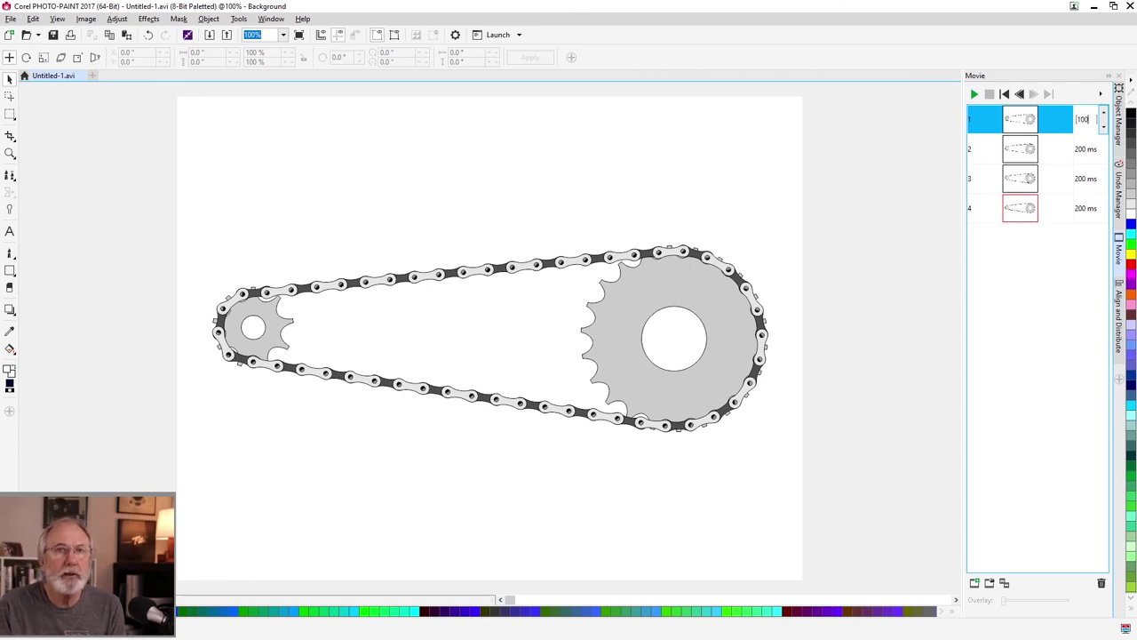
{"action": "type", "text": "00"}
{"action": "left_click", "coordinate": [1084, 150]}
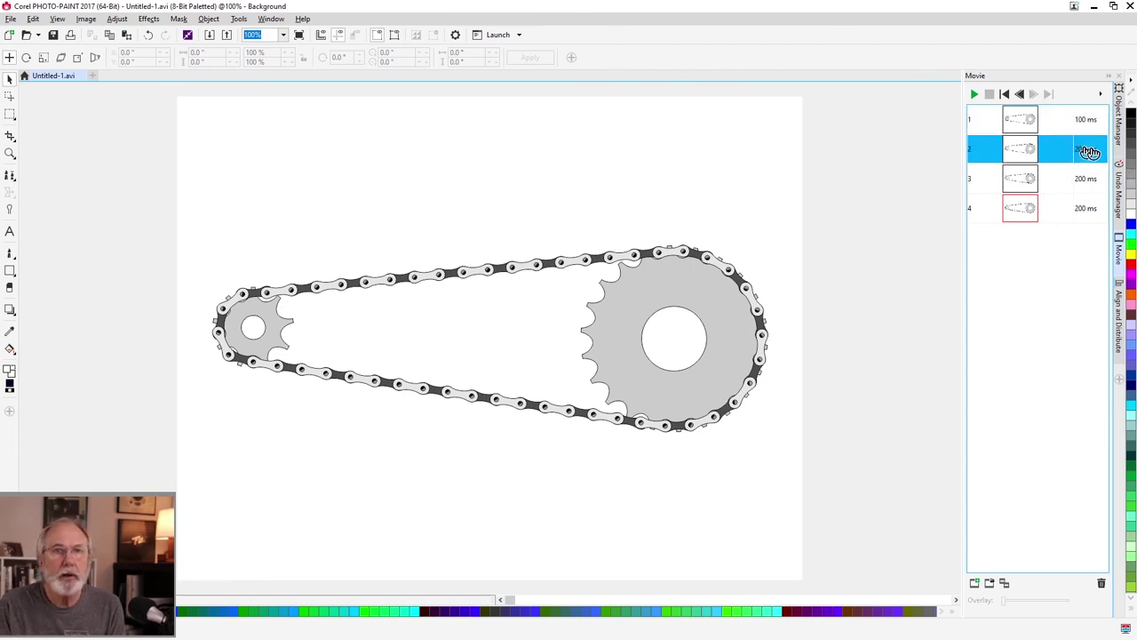
{"action": "left_click", "coordinate": [1088, 149]}
{"action": "type", "text": "100"}
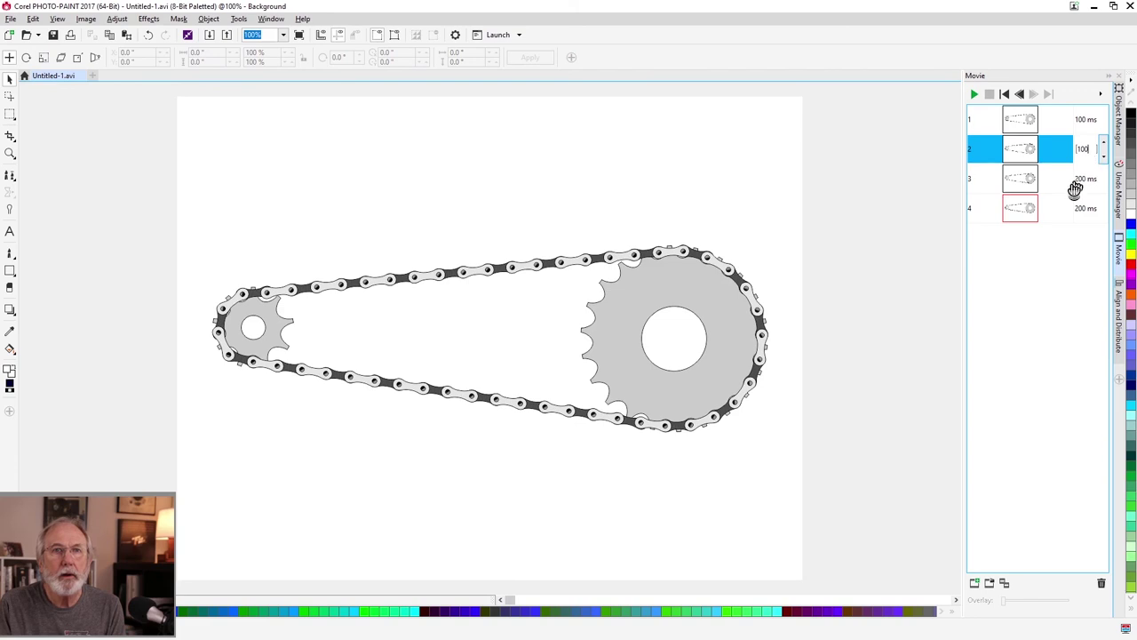
{"action": "left_click", "coordinate": [1085, 181]}
{"action": "left_click", "coordinate": [1086, 181]}
{"action": "type", "text": "100"}
{"action": "left_click", "coordinate": [1086, 208]}
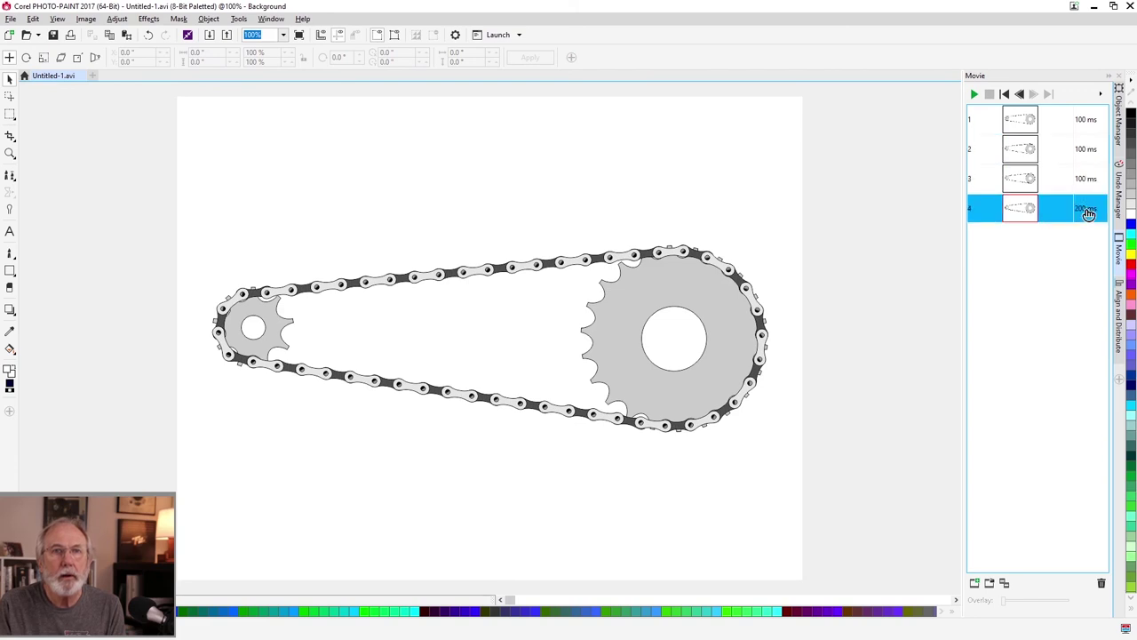
{"action": "left_click", "coordinate": [1084, 208]}
{"action": "left_click", "coordinate": [1086, 178]}
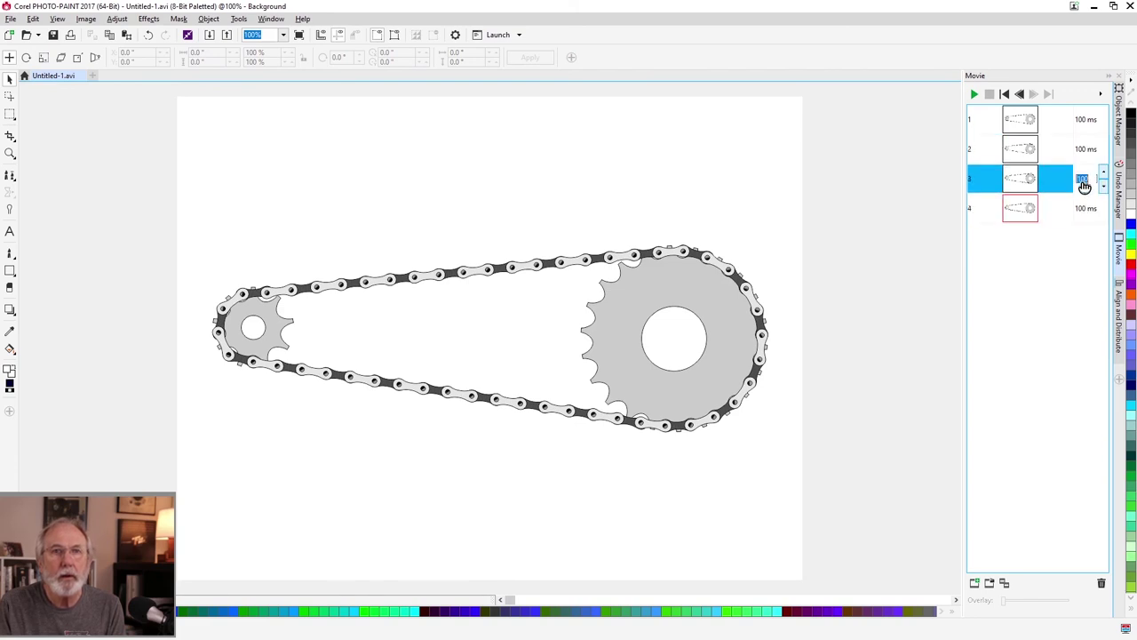
{"action": "left_click", "coordinate": [1084, 179]}
Set frames 1–4 to 50 ms each and play back the faster chain animation.
{"action": "left_click", "coordinate": [975, 95]}
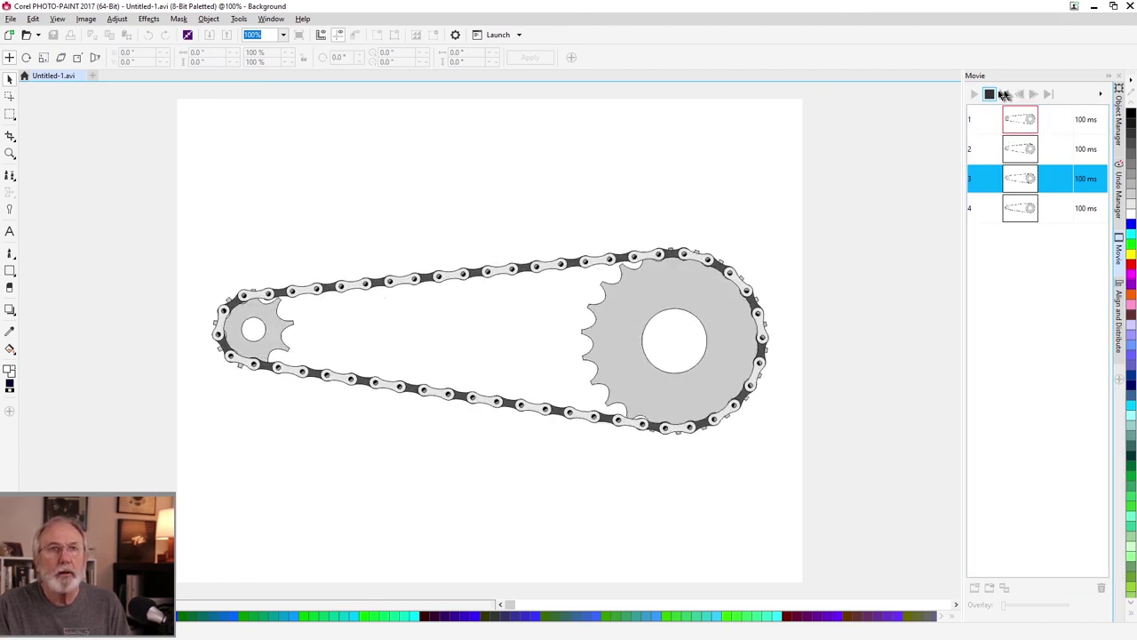
{"action": "left_click", "coordinate": [989, 94]}
{"action": "double_click", "coordinate": [1082, 125]}
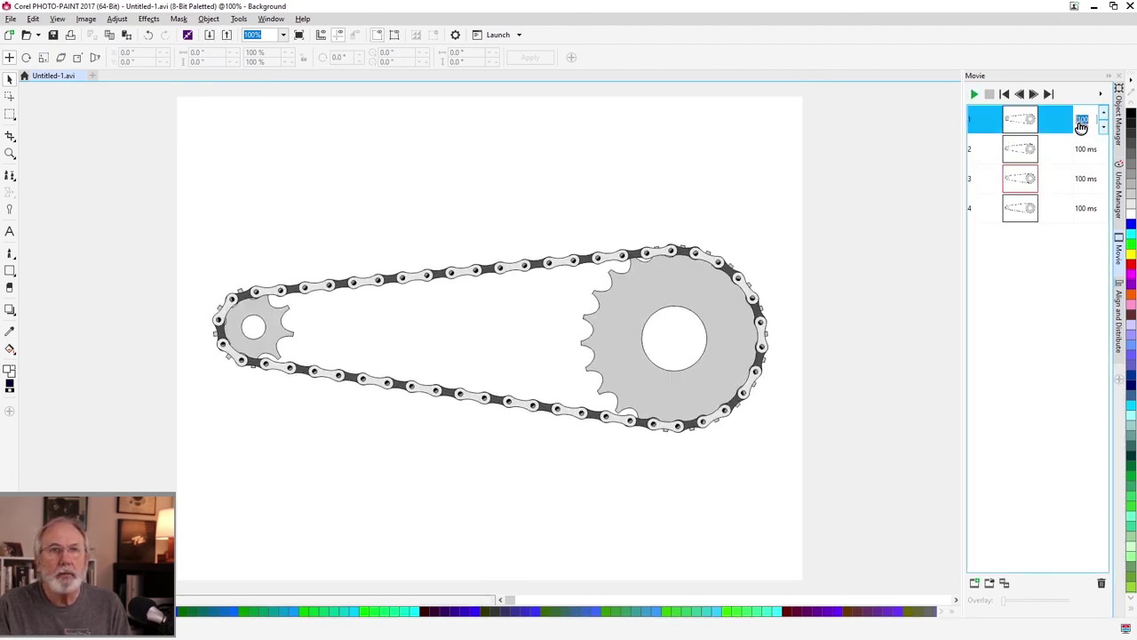
{"action": "type", "text": "50"}
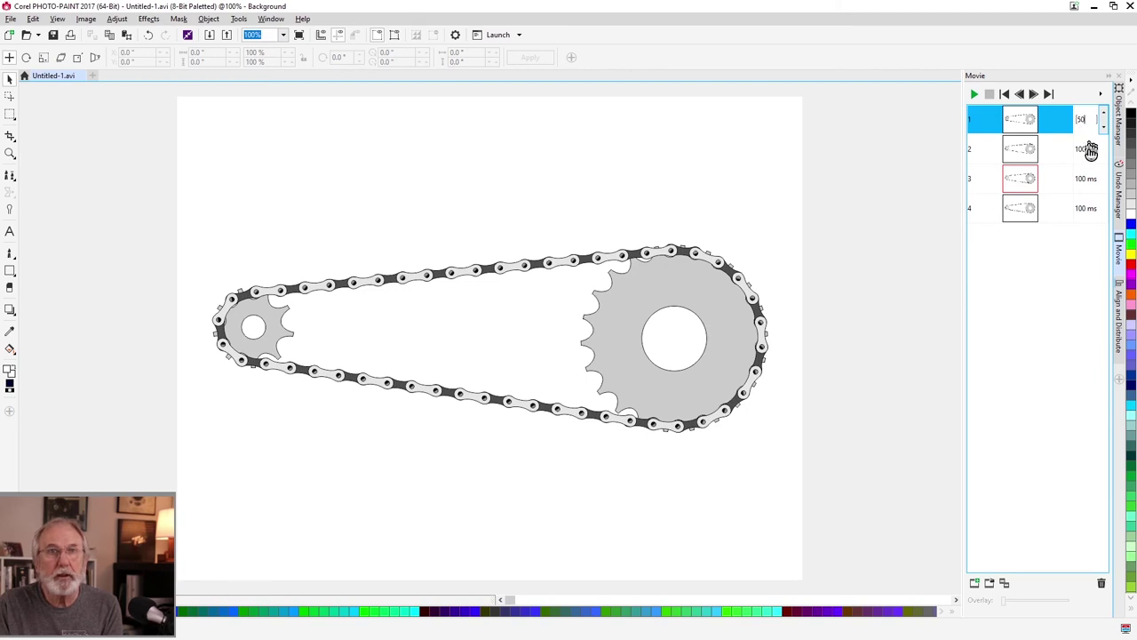
{"action": "double_click", "coordinate": [1086, 149]}
{"action": "type", "text": "50"}
{"action": "double_click", "coordinate": [1084, 178]}
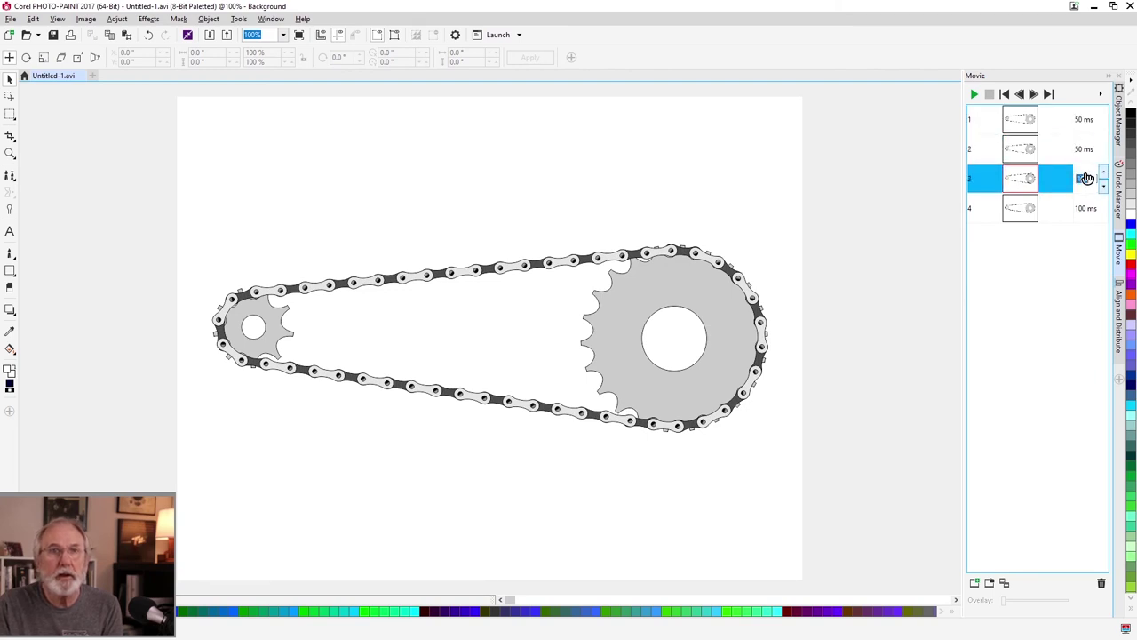
{"action": "type", "text": "50"}
{"action": "double_click", "coordinate": [1084, 212]}
{"action": "type", "text": "50"}
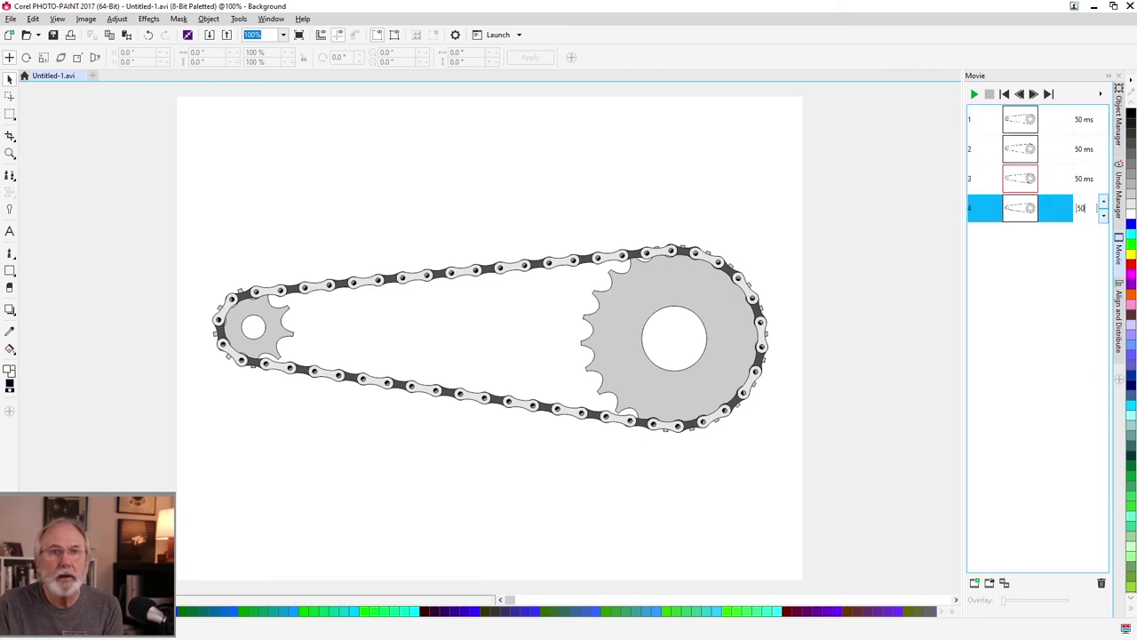
{"action": "double_click", "coordinate": [1082, 118]}
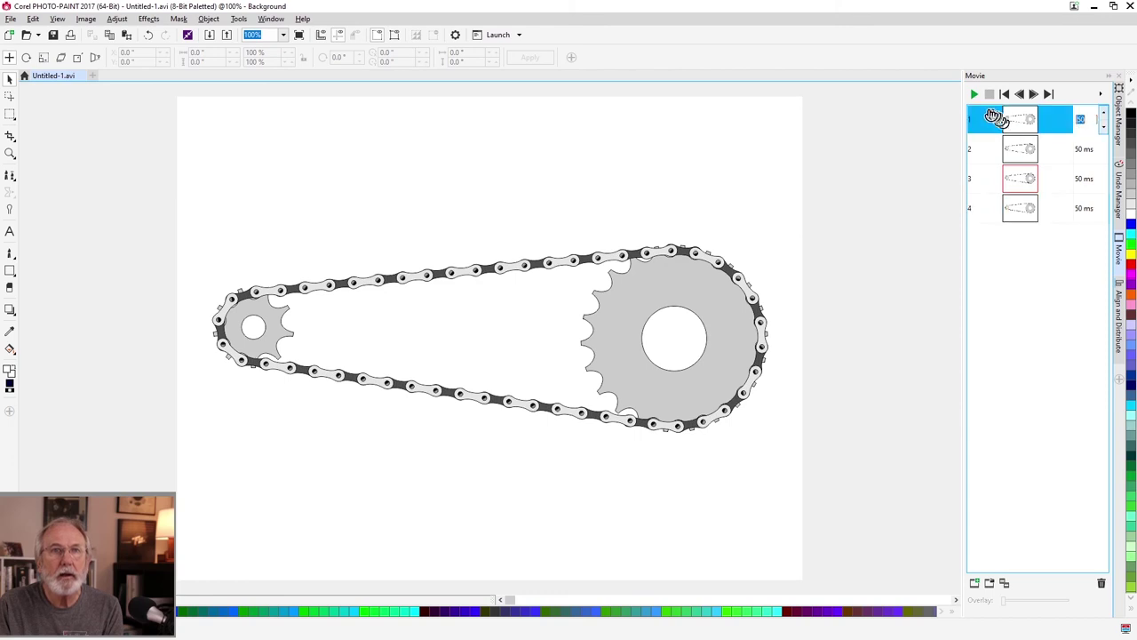
{"action": "left_click", "coordinate": [973, 95]}
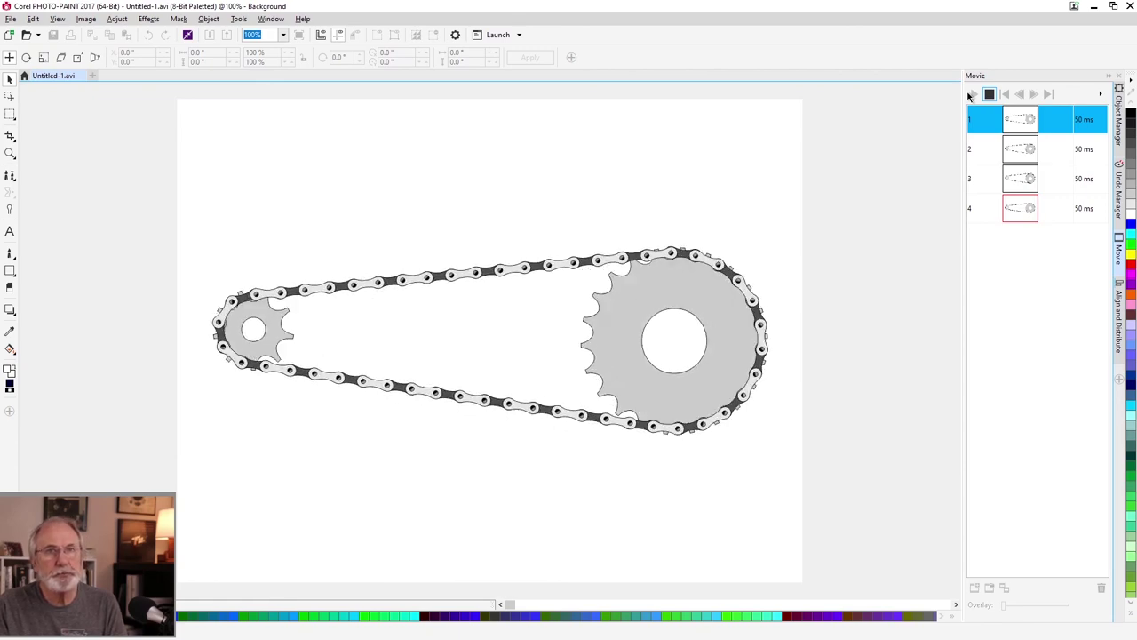
{"action": "left_click", "coordinate": [989, 94]}
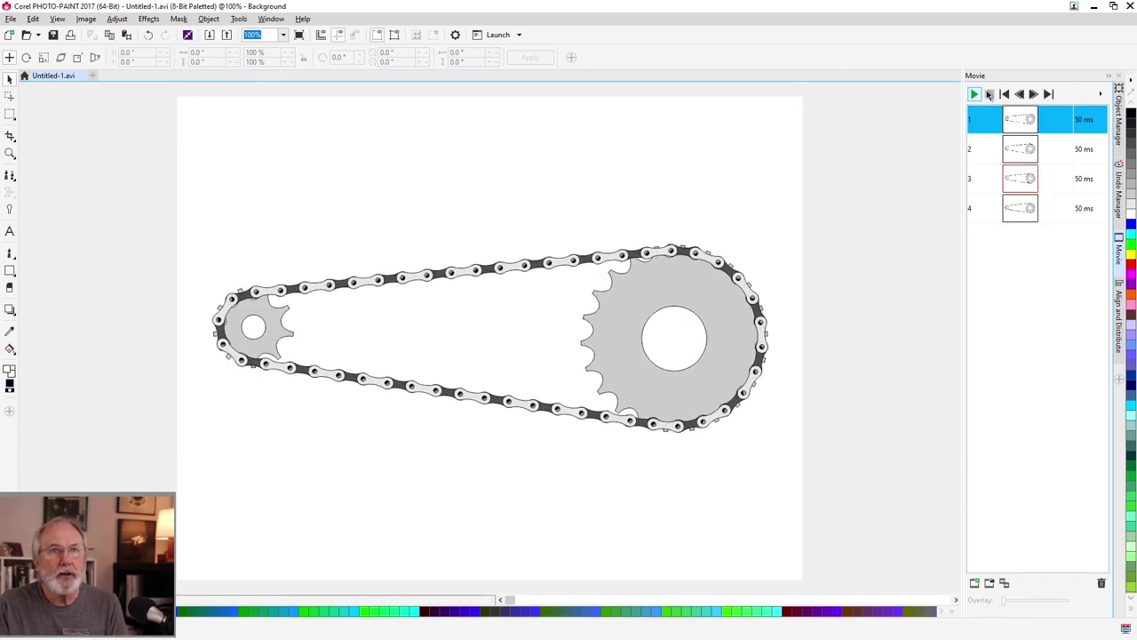
Save the movie in GIF - GIF Animation format under the name 'animated chain'.
{"action": "left_click", "coordinate": [10, 19]}
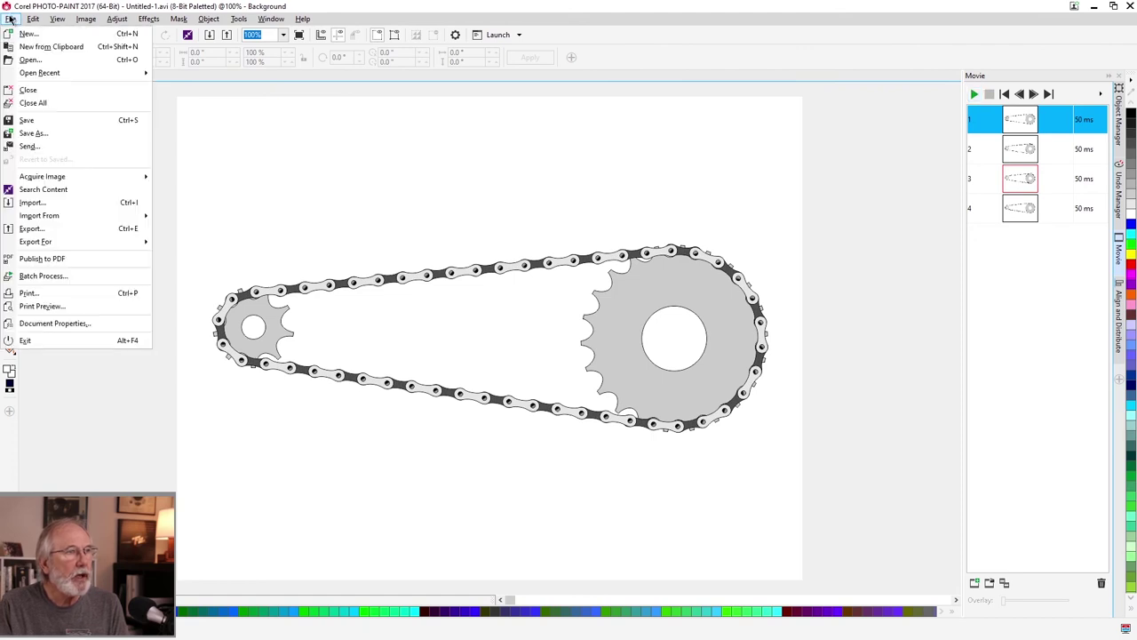
{"action": "left_click", "coordinate": [40, 133]}
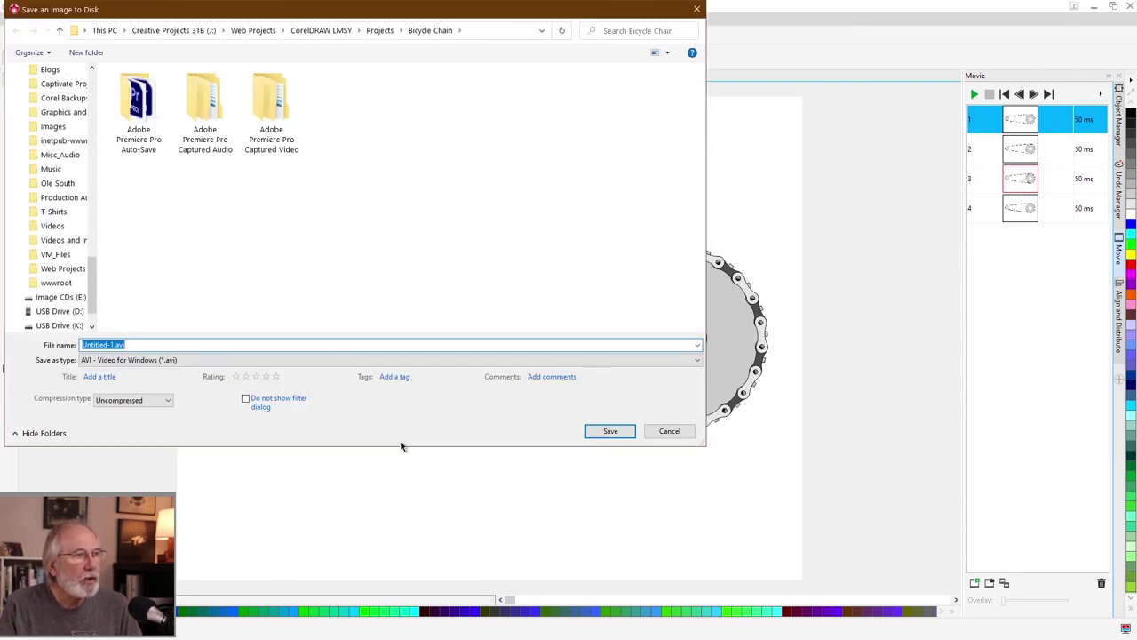
{"action": "left_click", "coordinate": [195, 359]}
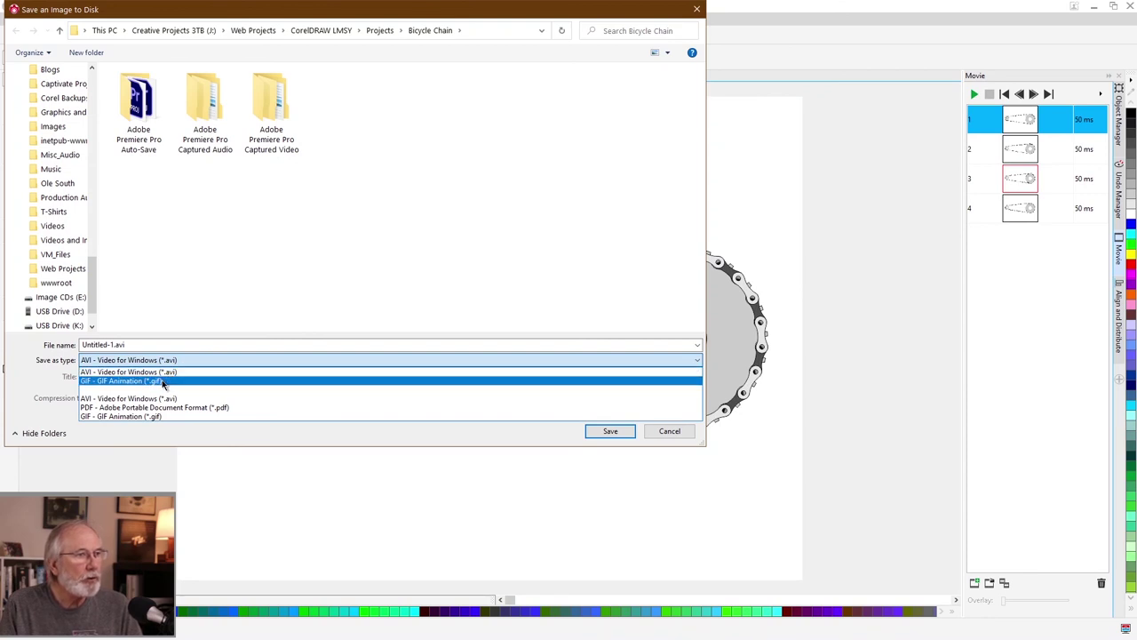
{"action": "left_click", "coordinate": [162, 381]}
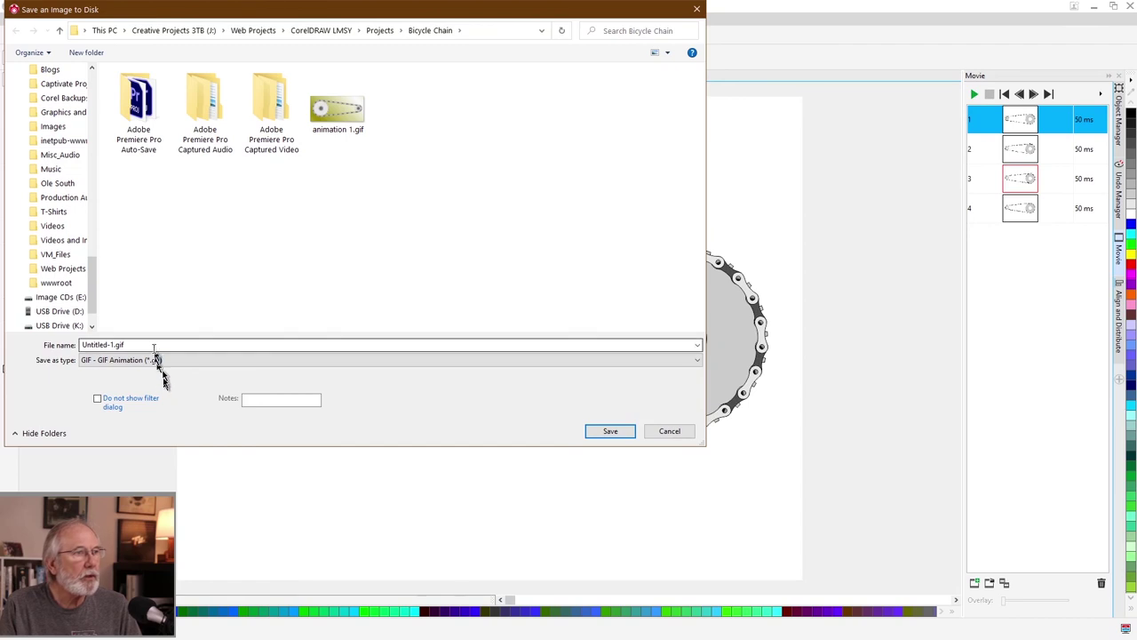
{"action": "double_click", "coordinate": [153, 346]}
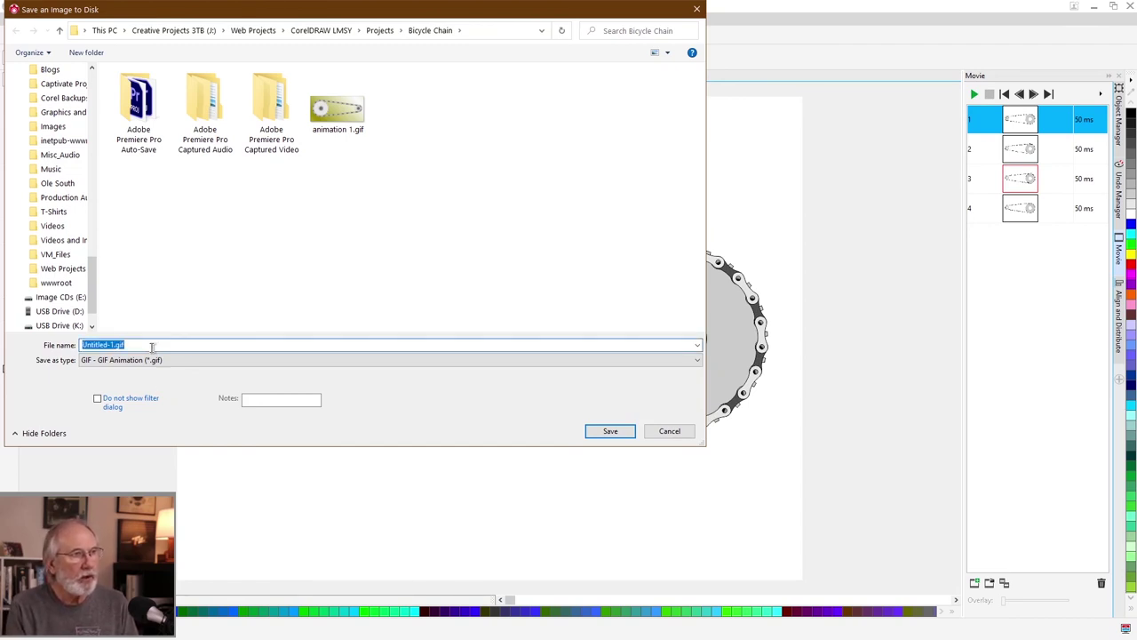
{"action": "type", "text": "animated gif"}
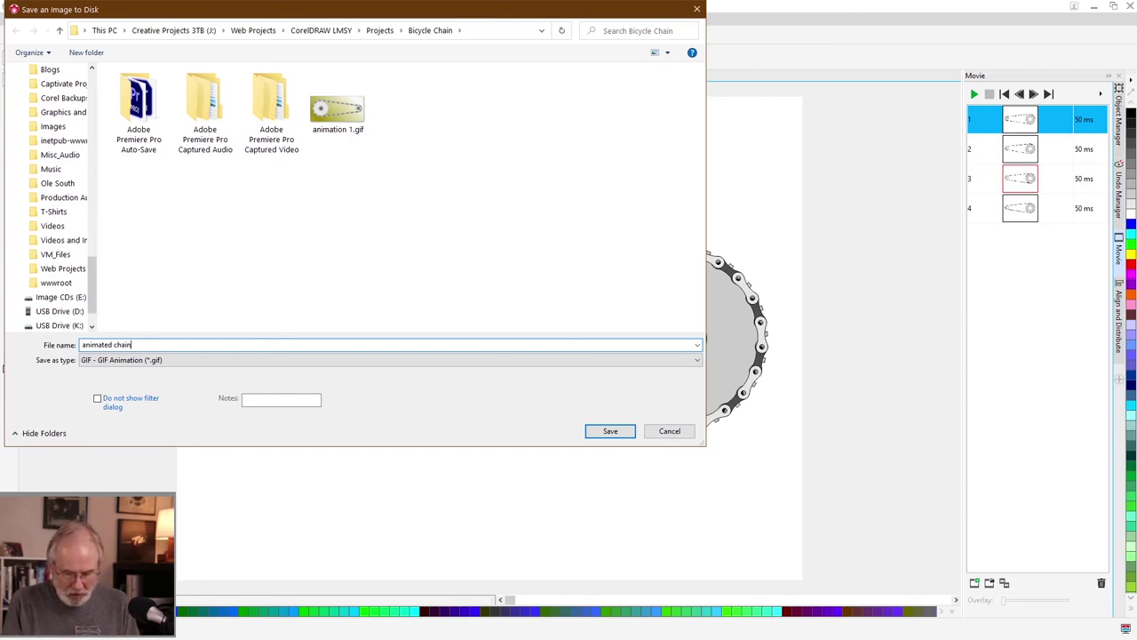
{"action": "key", "text": "Return"}
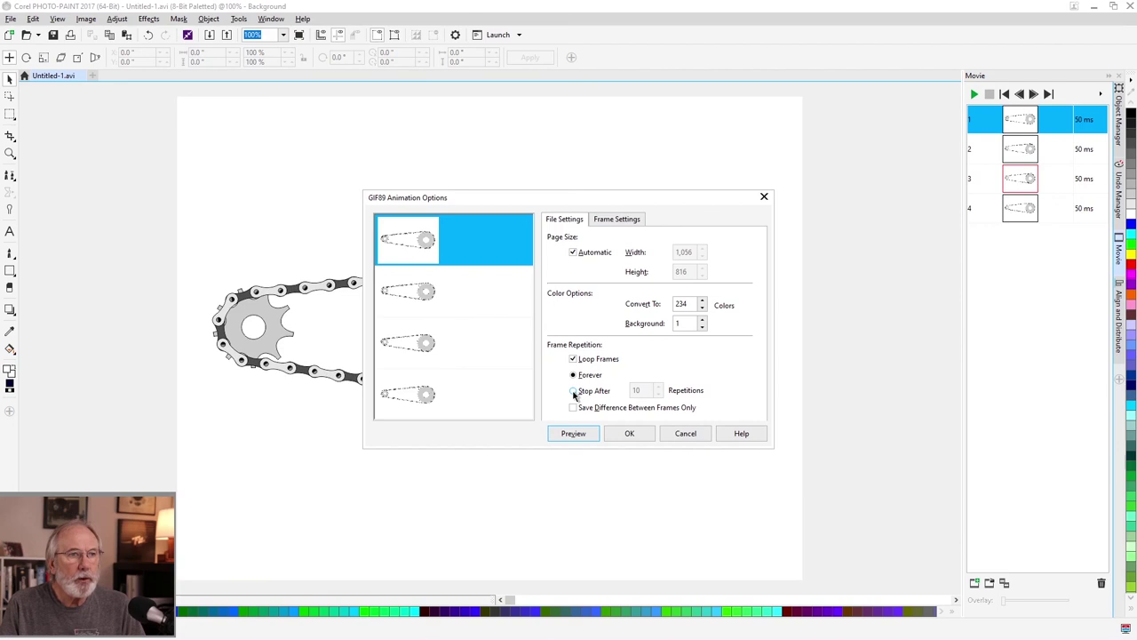
Set Loop Frames to Forever, preview the animation playing, and confirm to save animated chain.gif.
{"action": "left_click", "coordinate": [575, 392]}
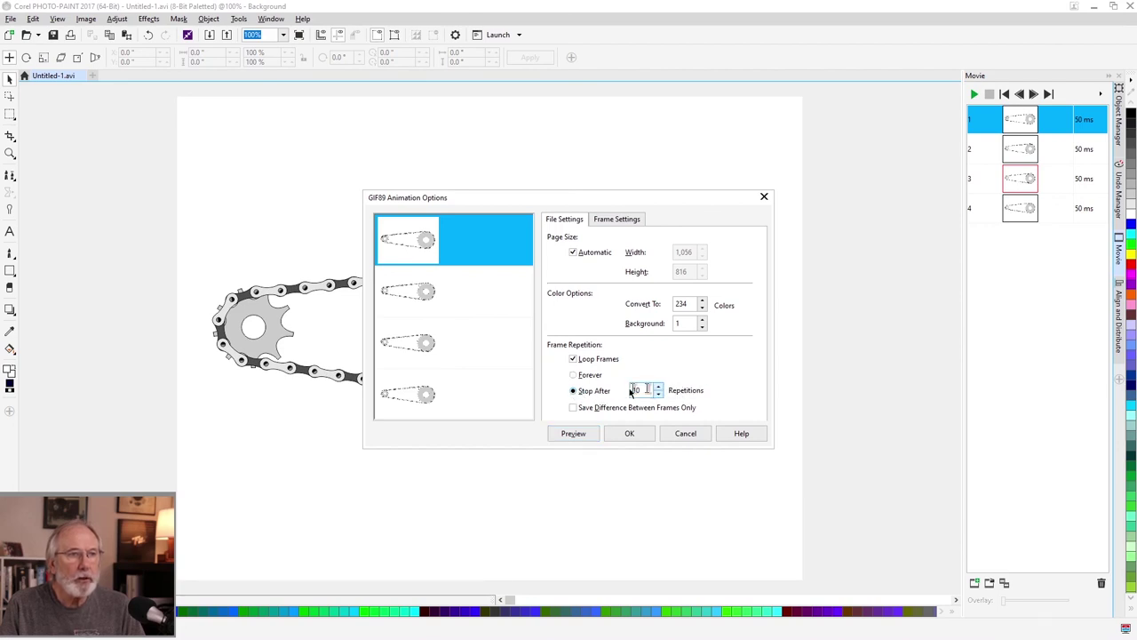
{"action": "left_click", "coordinate": [573, 375]}
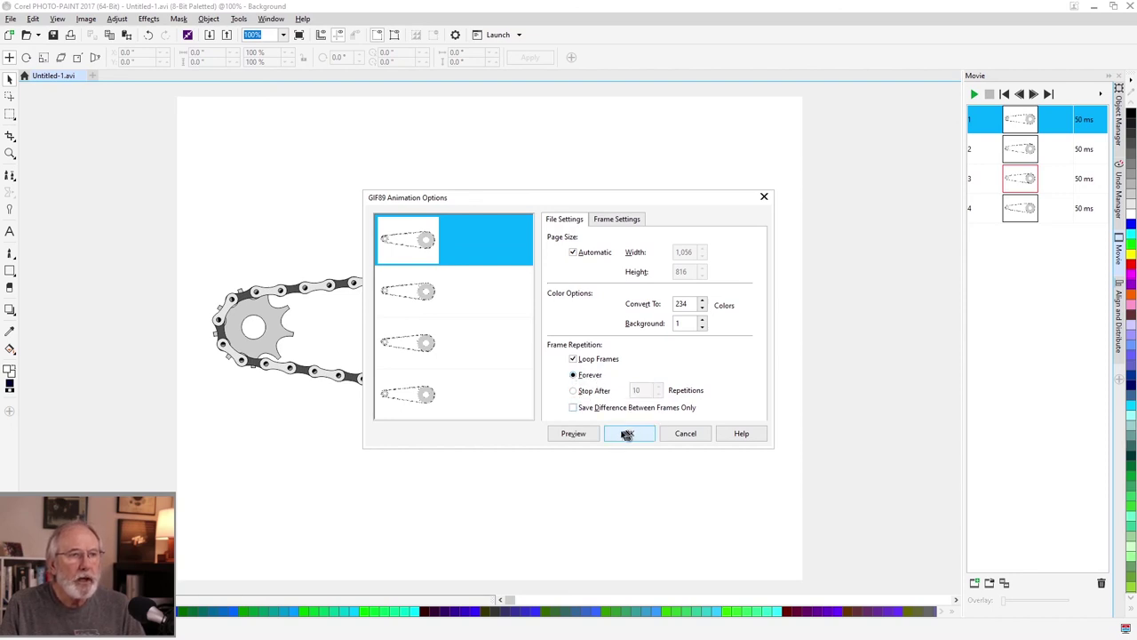
{"action": "left_click", "coordinate": [574, 434]}
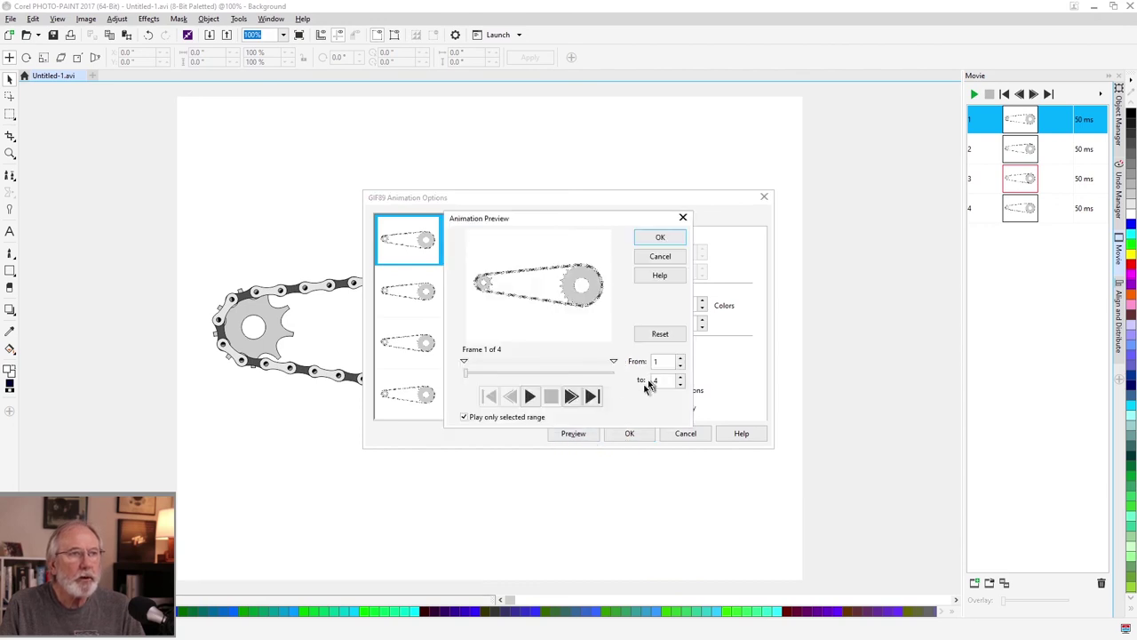
{"action": "left_click", "coordinate": [531, 397]}
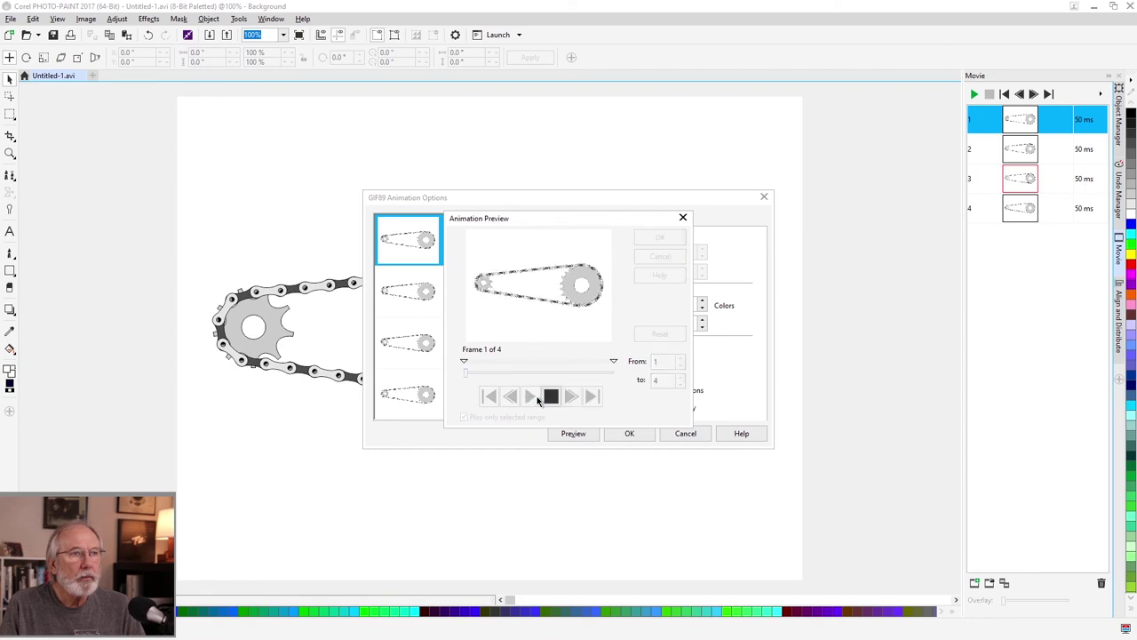
{"action": "left_click", "coordinate": [548, 397]}
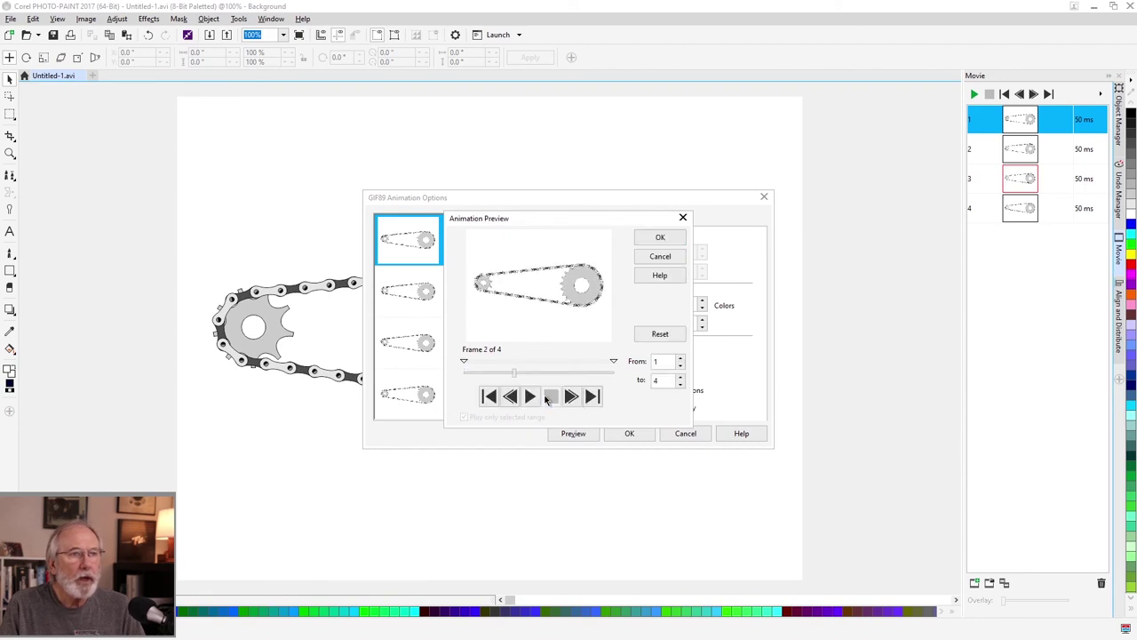
{"action": "left_click", "coordinate": [656, 238]}
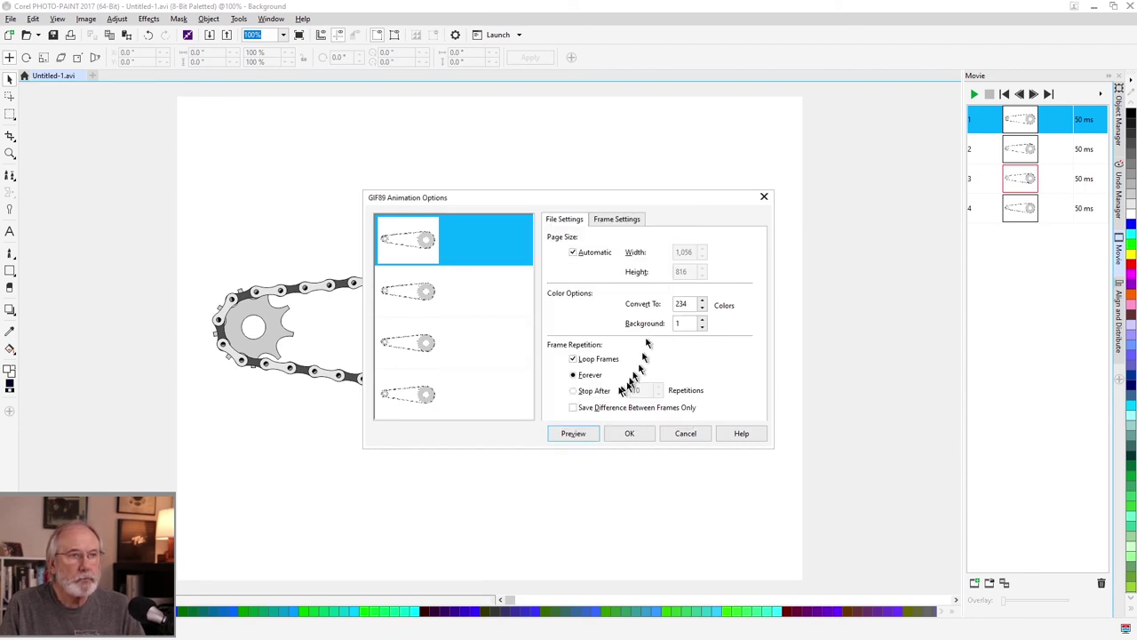
{"action": "left_click", "coordinate": [630, 434]}
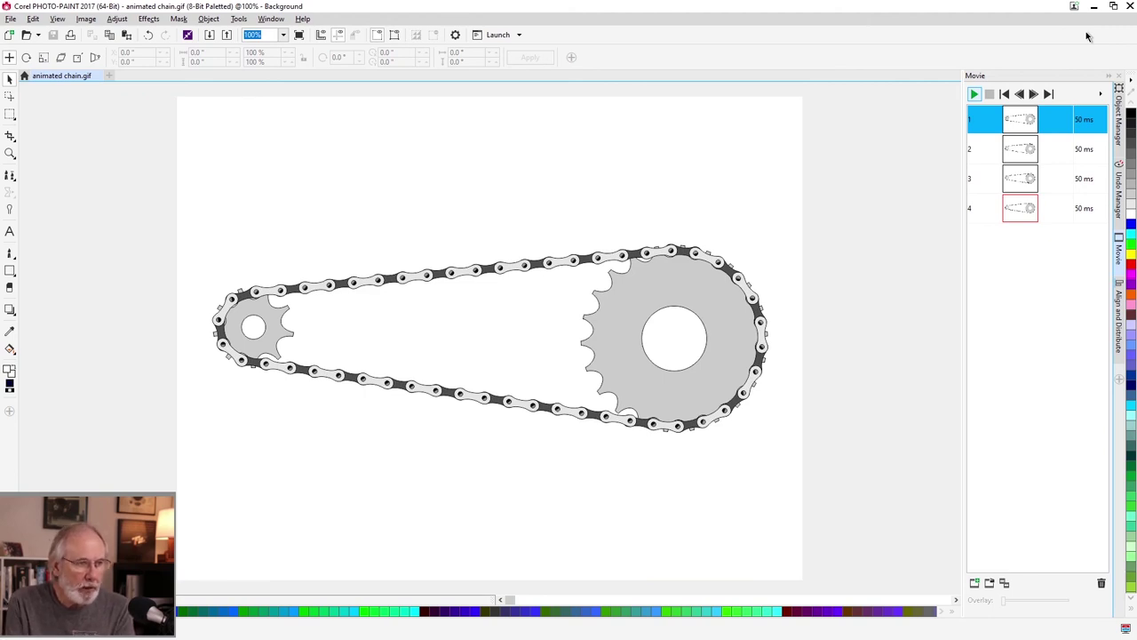
Open animated chain.gif from File Explorer in Google Chrome, watch it play, then close Chrome.
{"action": "key", "text": "alt+Tab"}
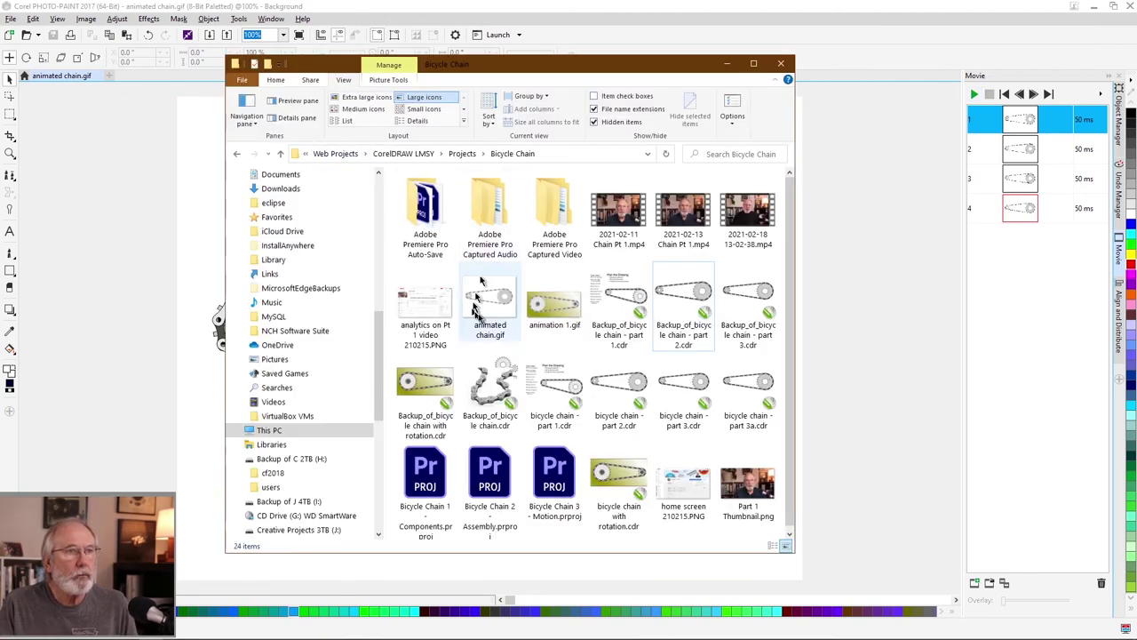
{"action": "right_click", "coordinate": [478, 295]}
{"action": "right_click", "coordinate": [469, 297]}
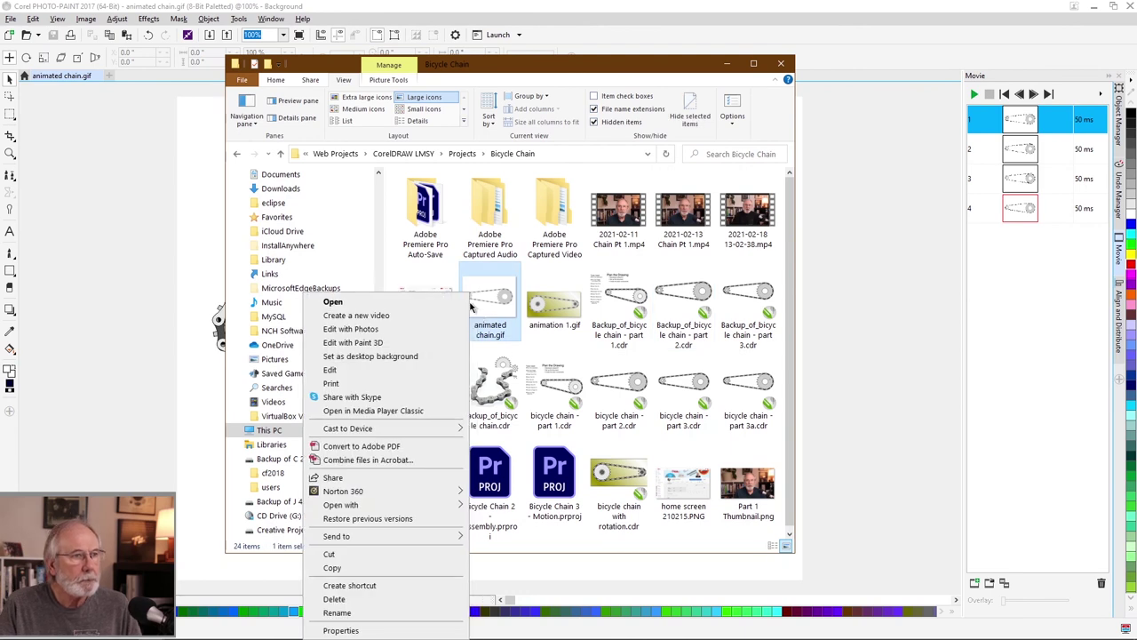
{"action": "mouse_move", "coordinate": [369, 504]}
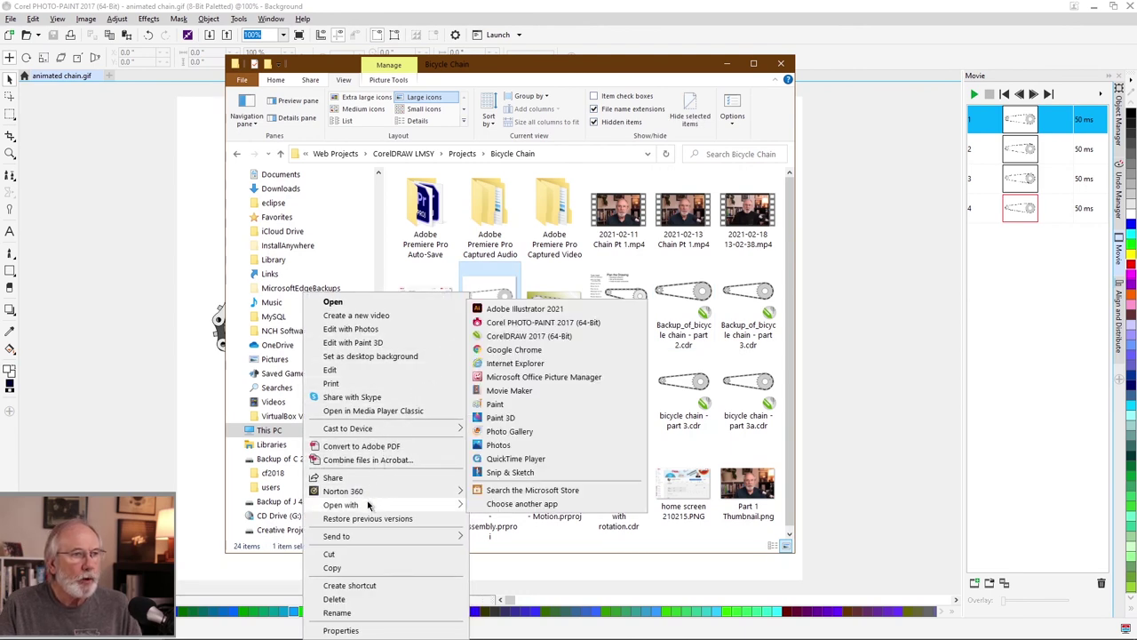
{"action": "left_click", "coordinate": [508, 350]}
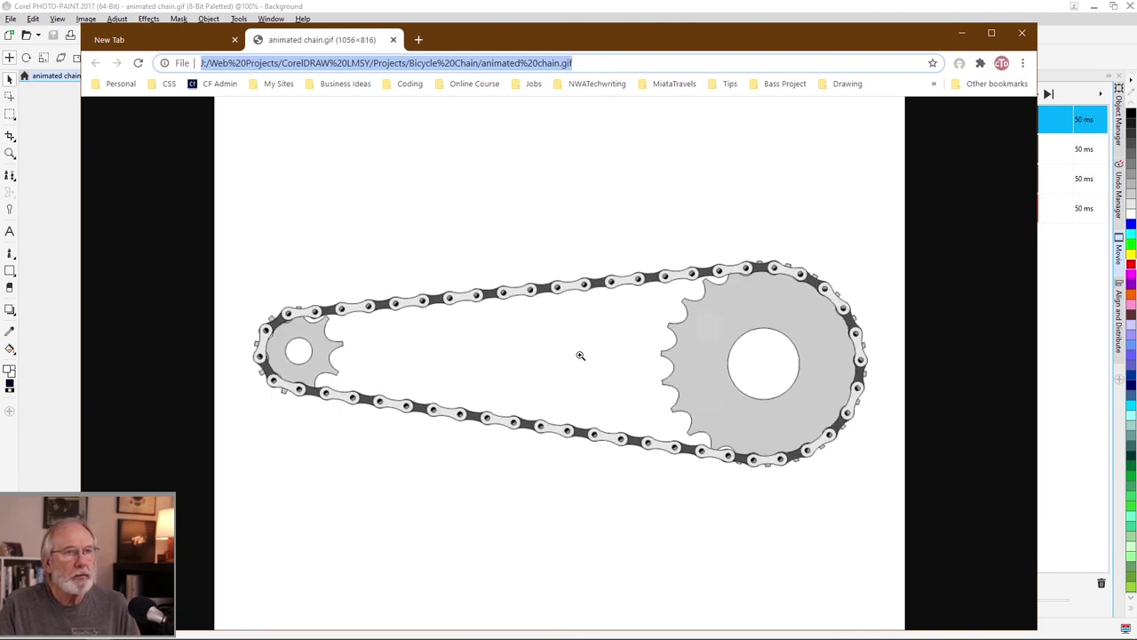
{"action": "key", "text": "alt+F4"}
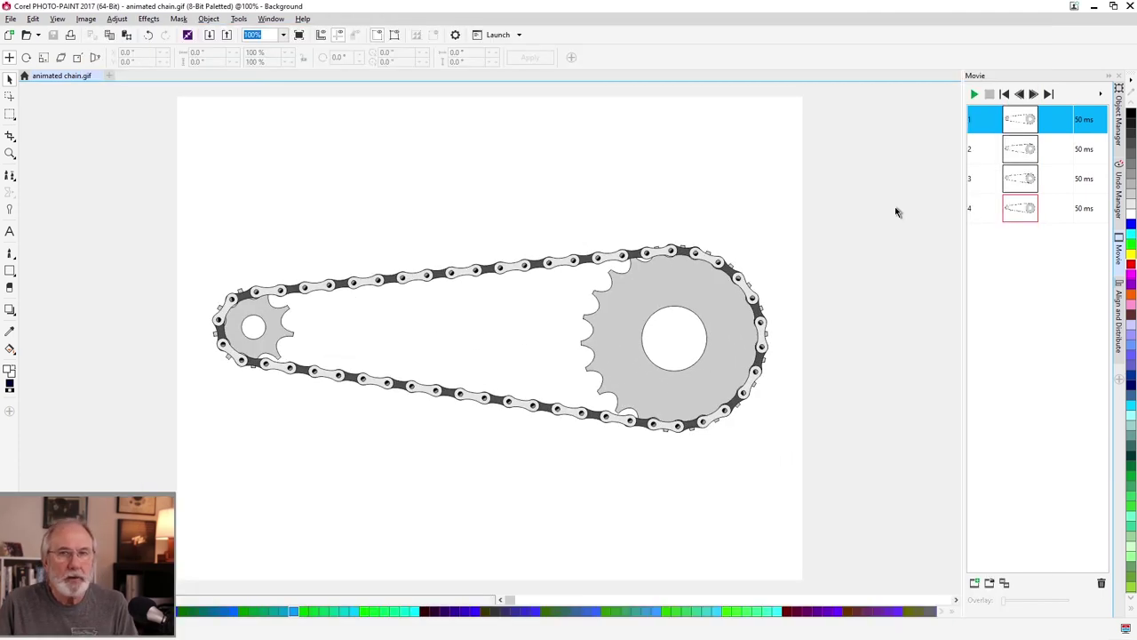